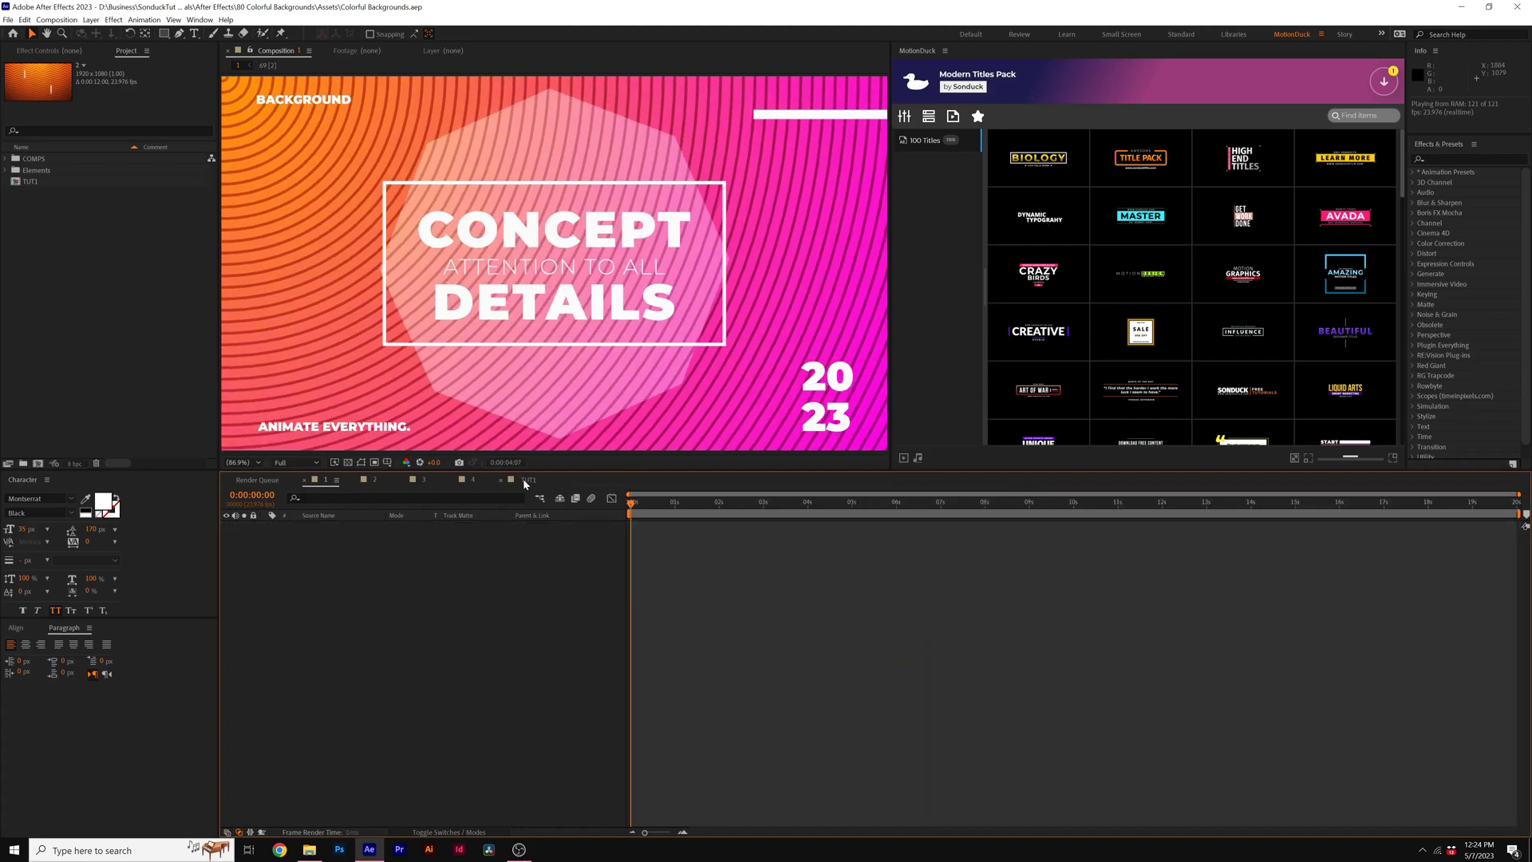
- In the TUT1 composition, create a new solid layer named BG
left_click(527, 480)
left_click(90, 20)
mouse_move(143, 38)
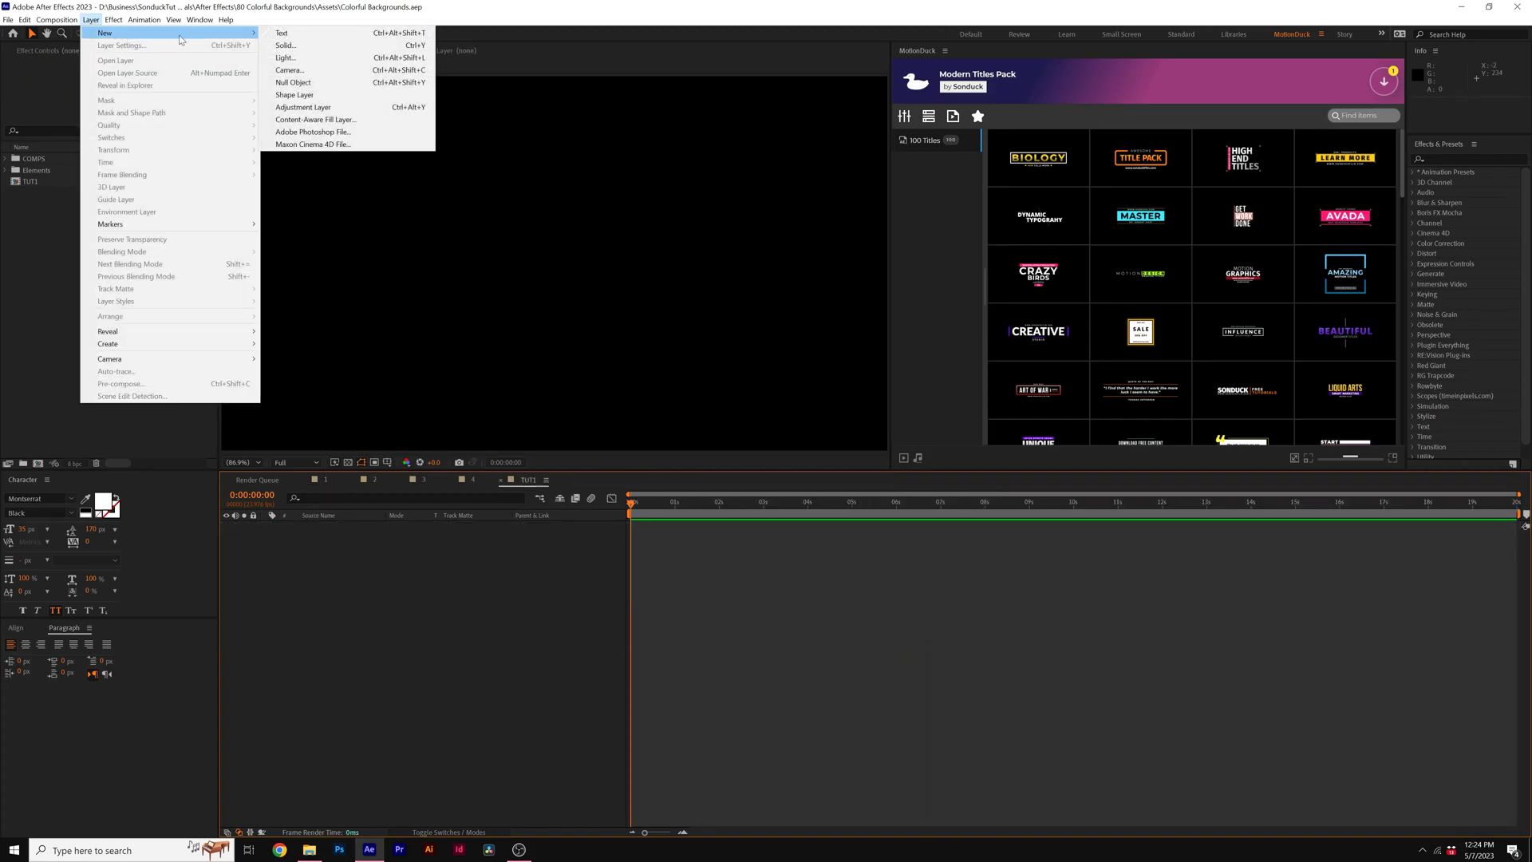
left_click(334, 45)
type("BG")
key("Return")
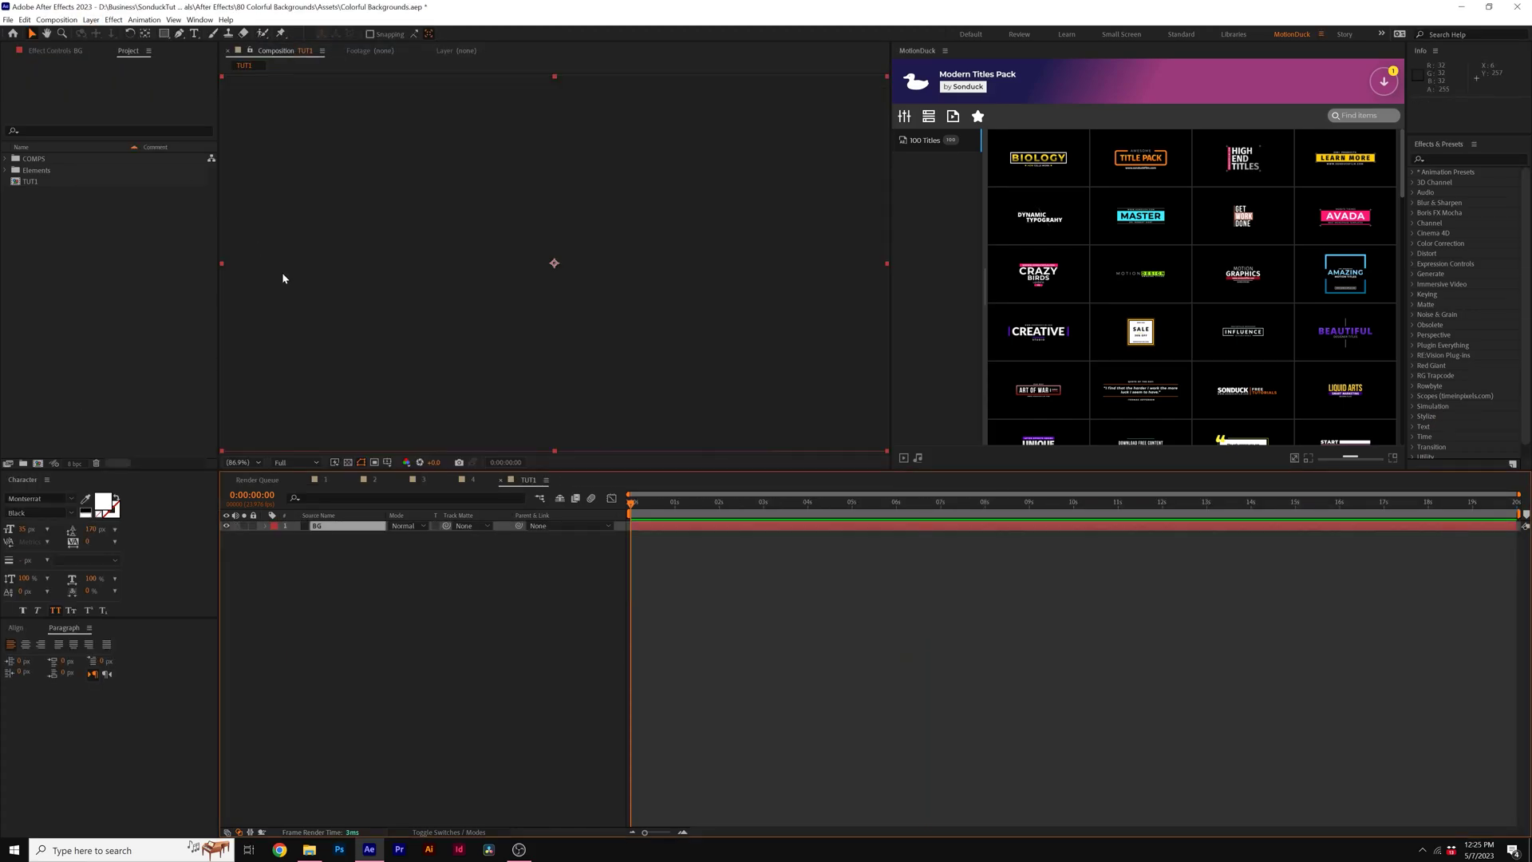
- Apply Radio Waves to BG and preview the blue concentric rings
left_click(113, 20)
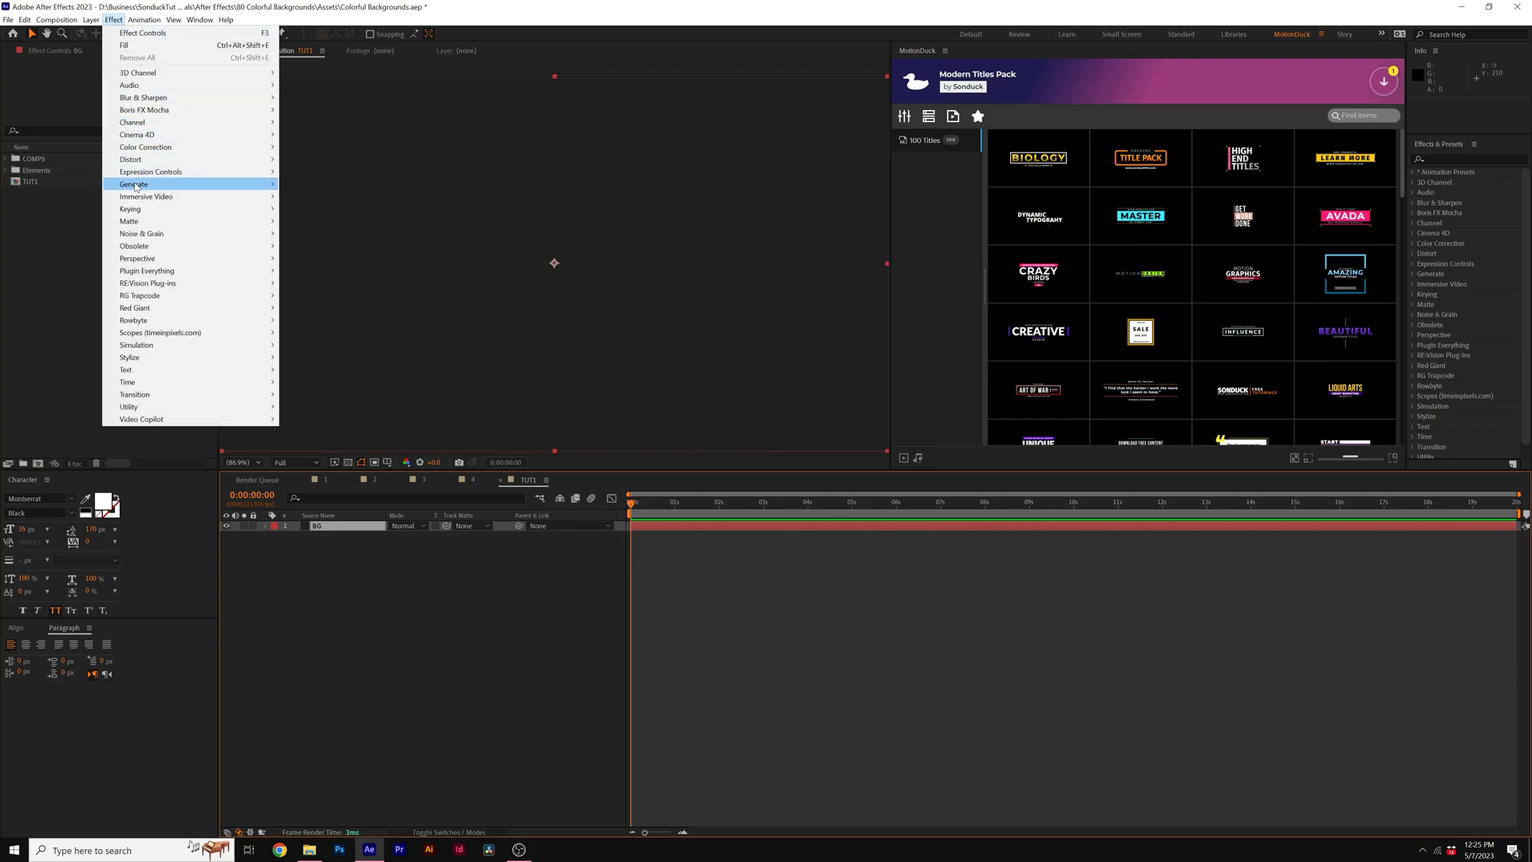
mouse_move(185, 188)
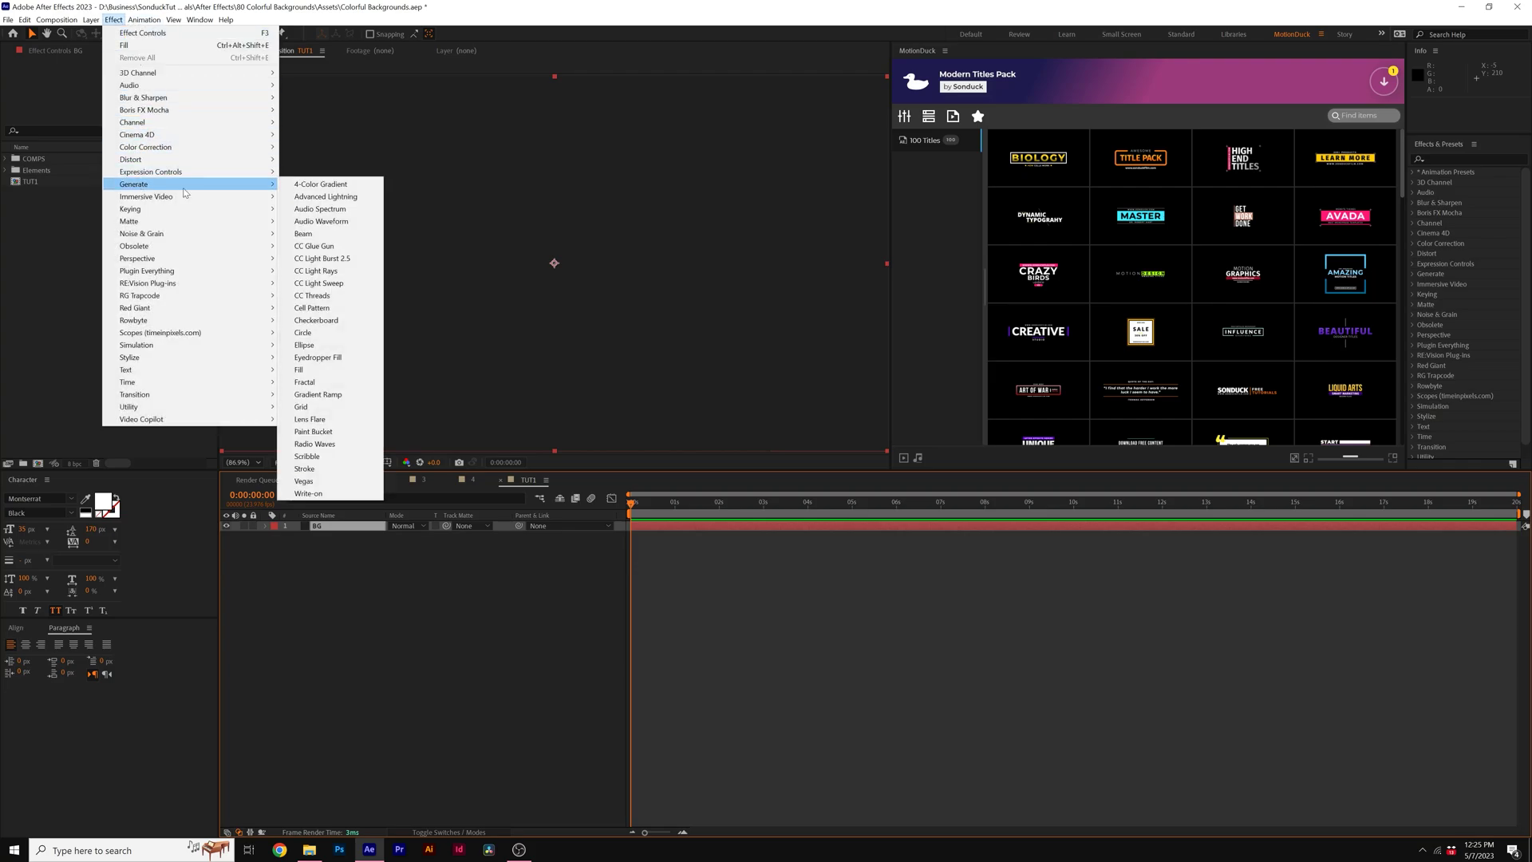
left_click(315, 444)
key("space")
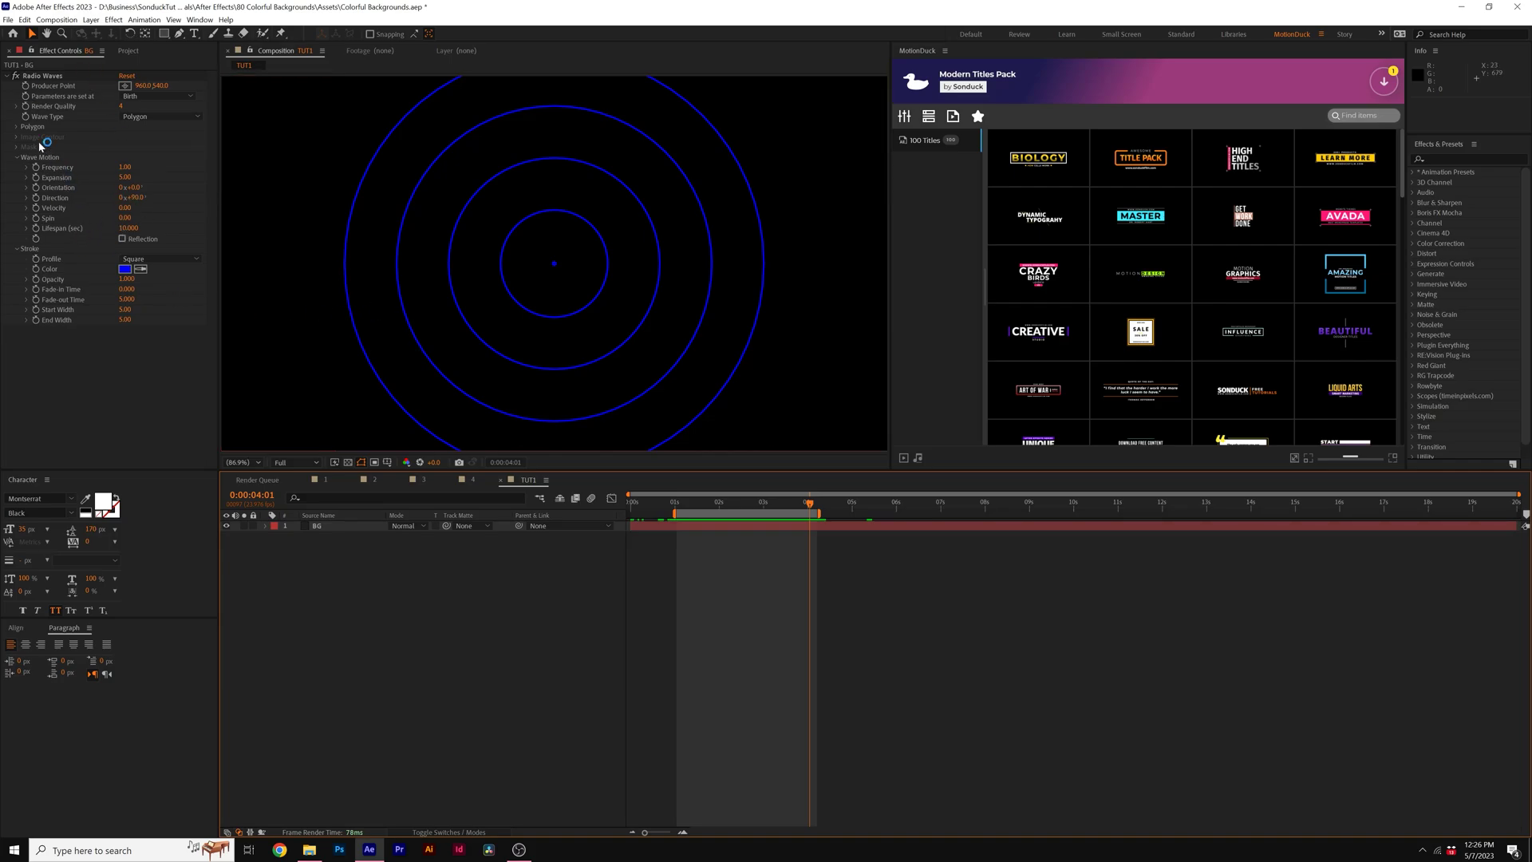
- Set the Radio Waves polygon to 4 sides with Start and End Width 25, then preview
left_click(17, 127)
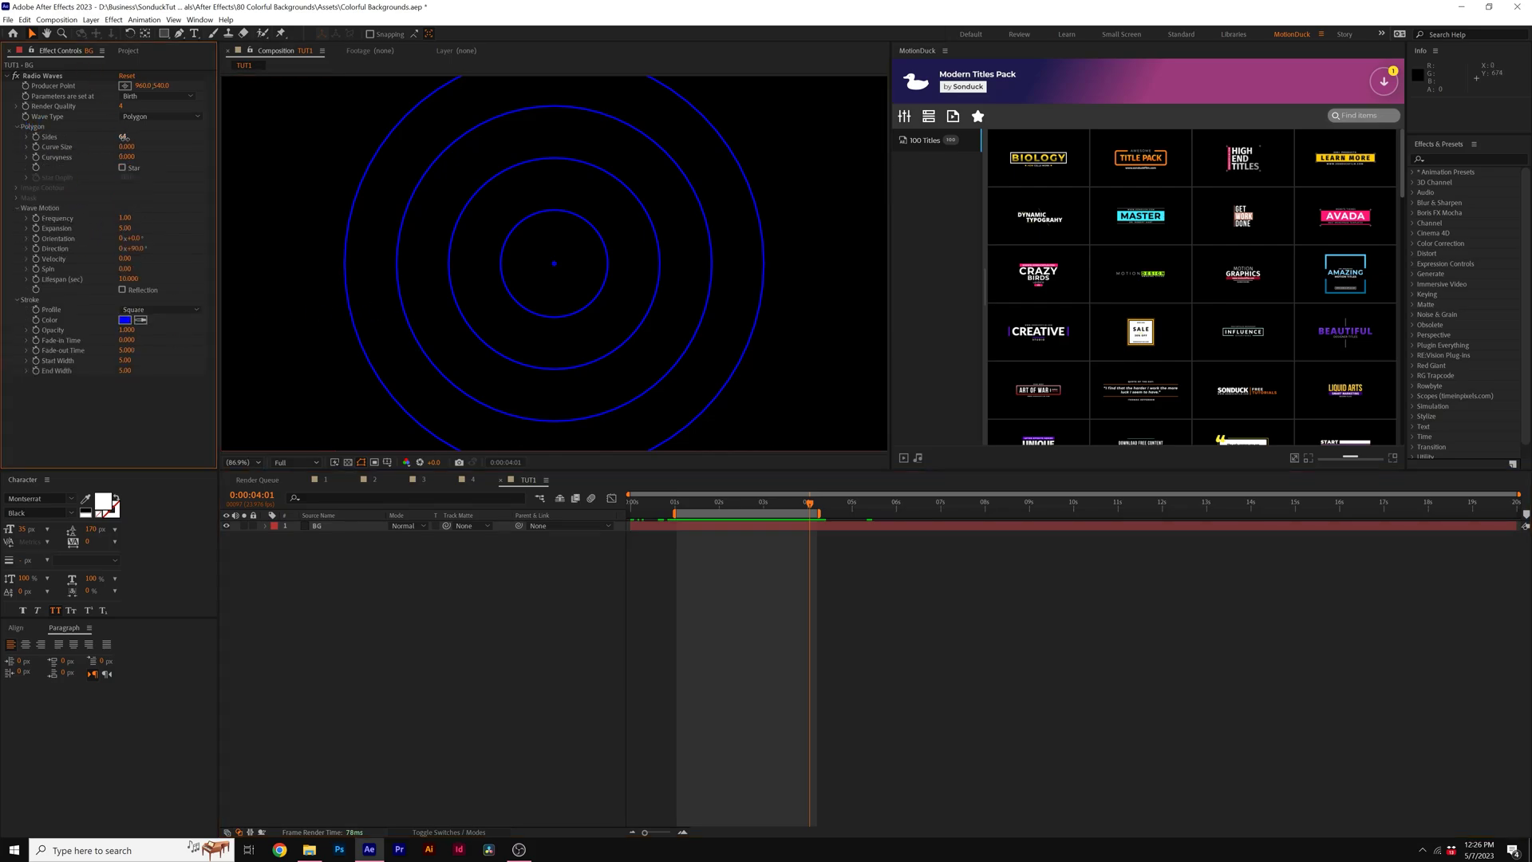
type("4")
key("Return")
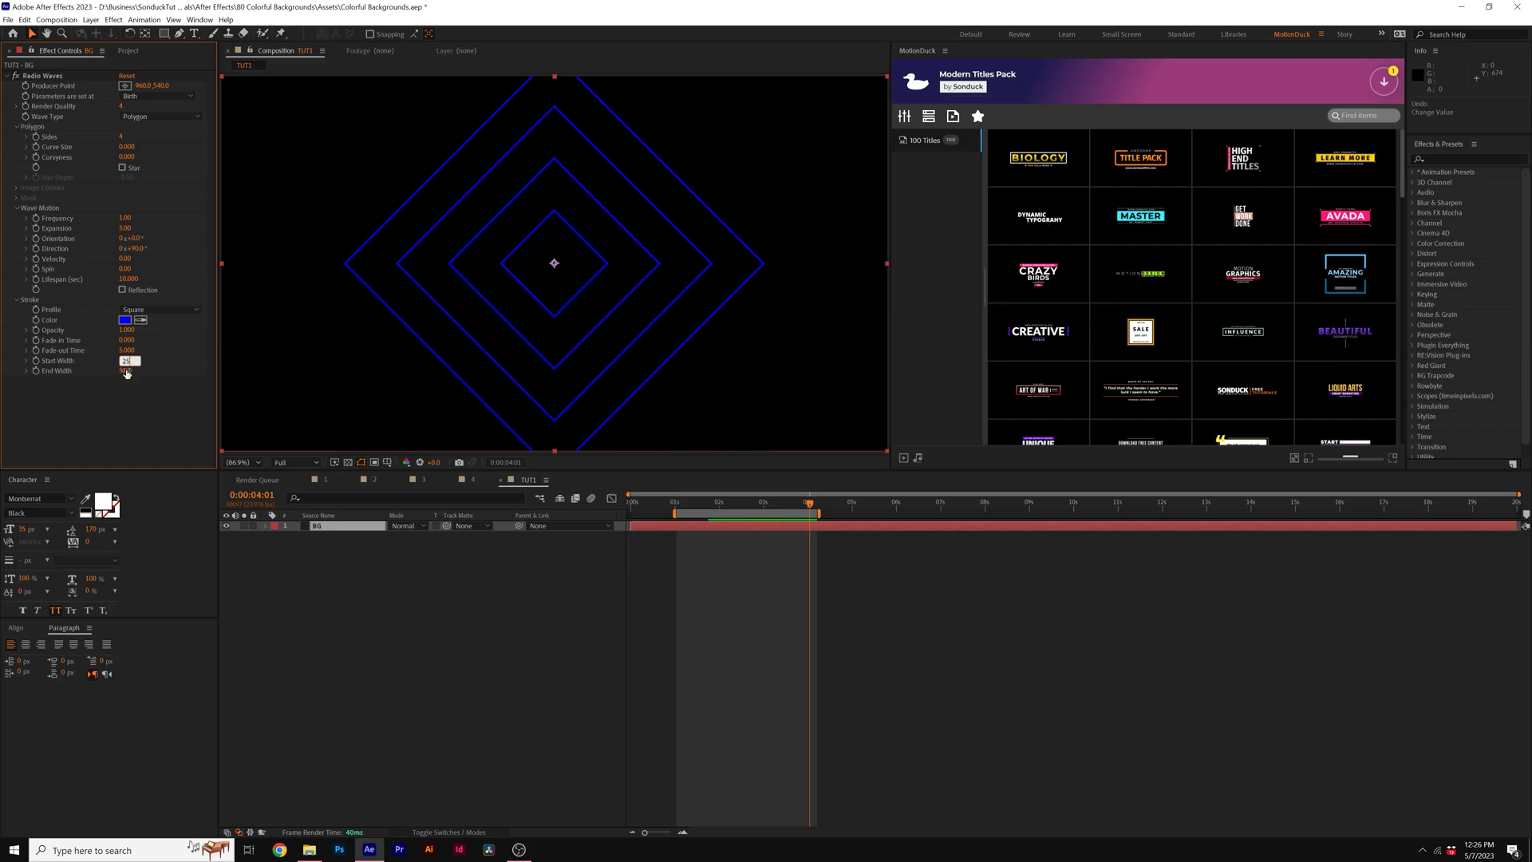
key("Tab")
type("25")
key("Return")
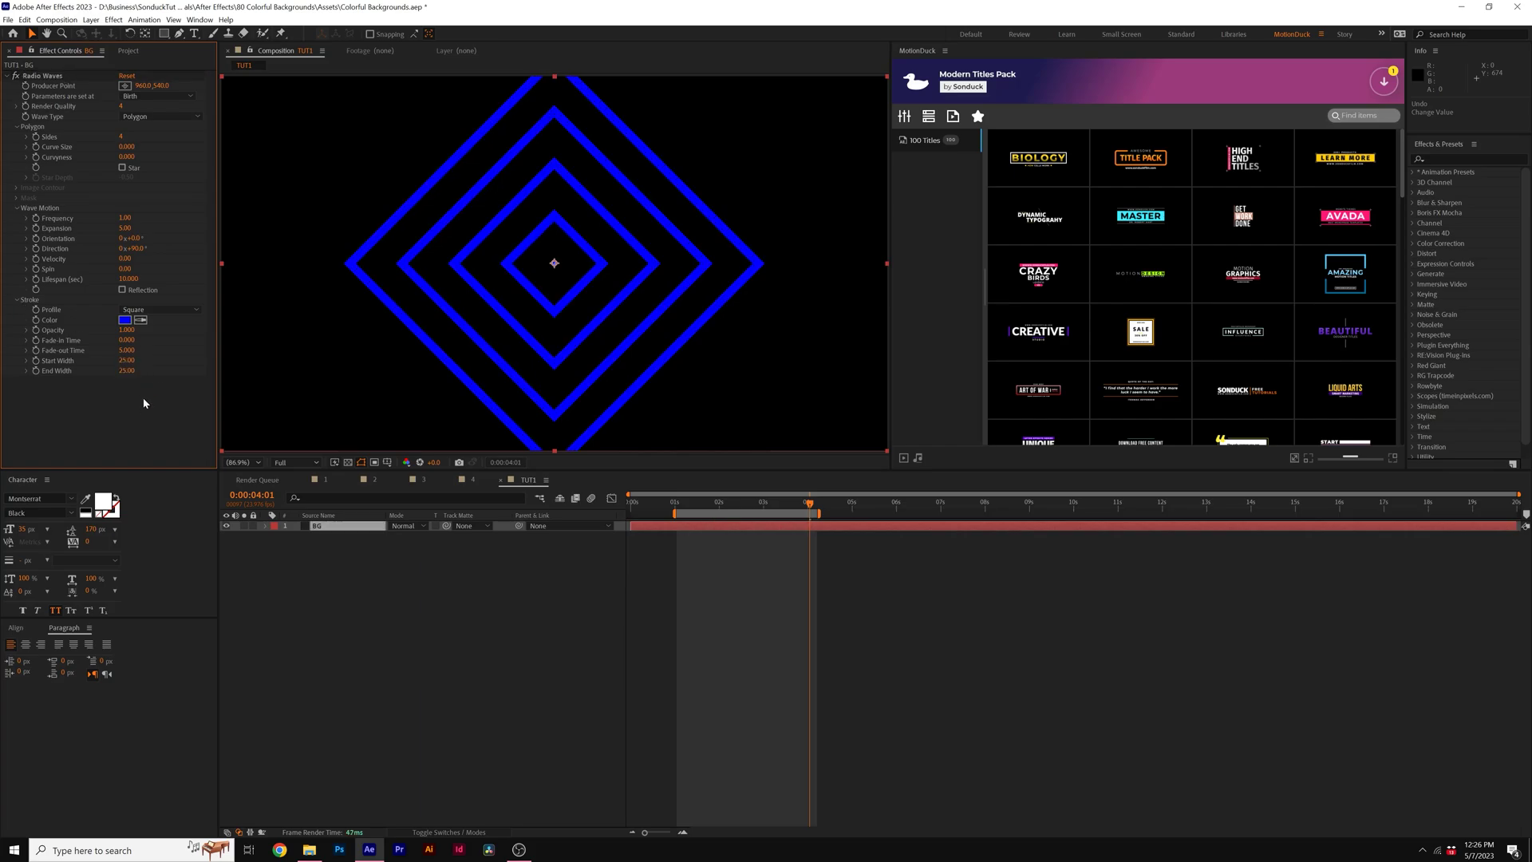
key("space")
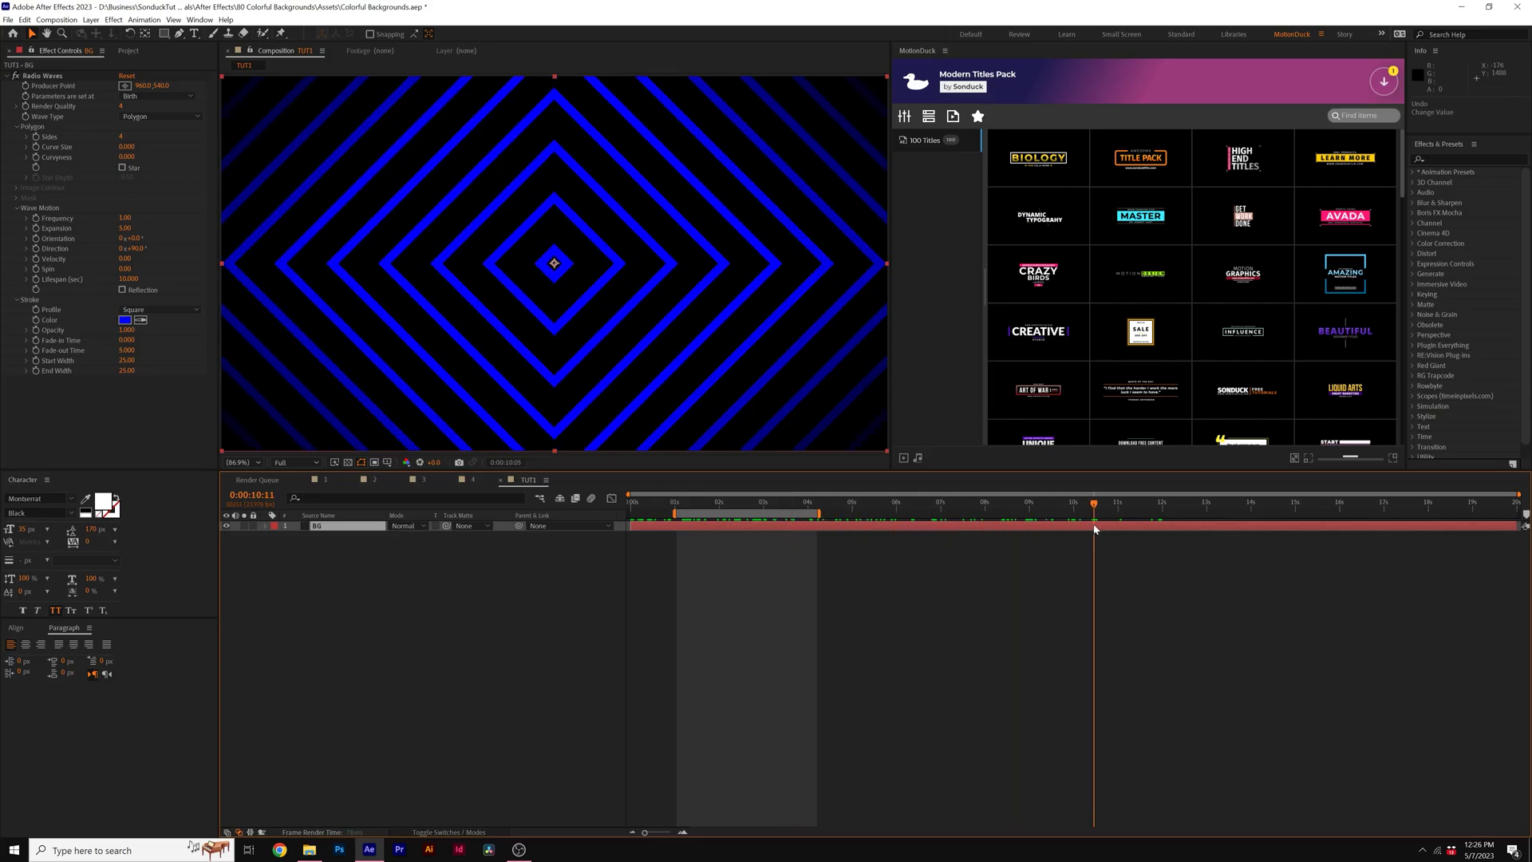
key("comma")
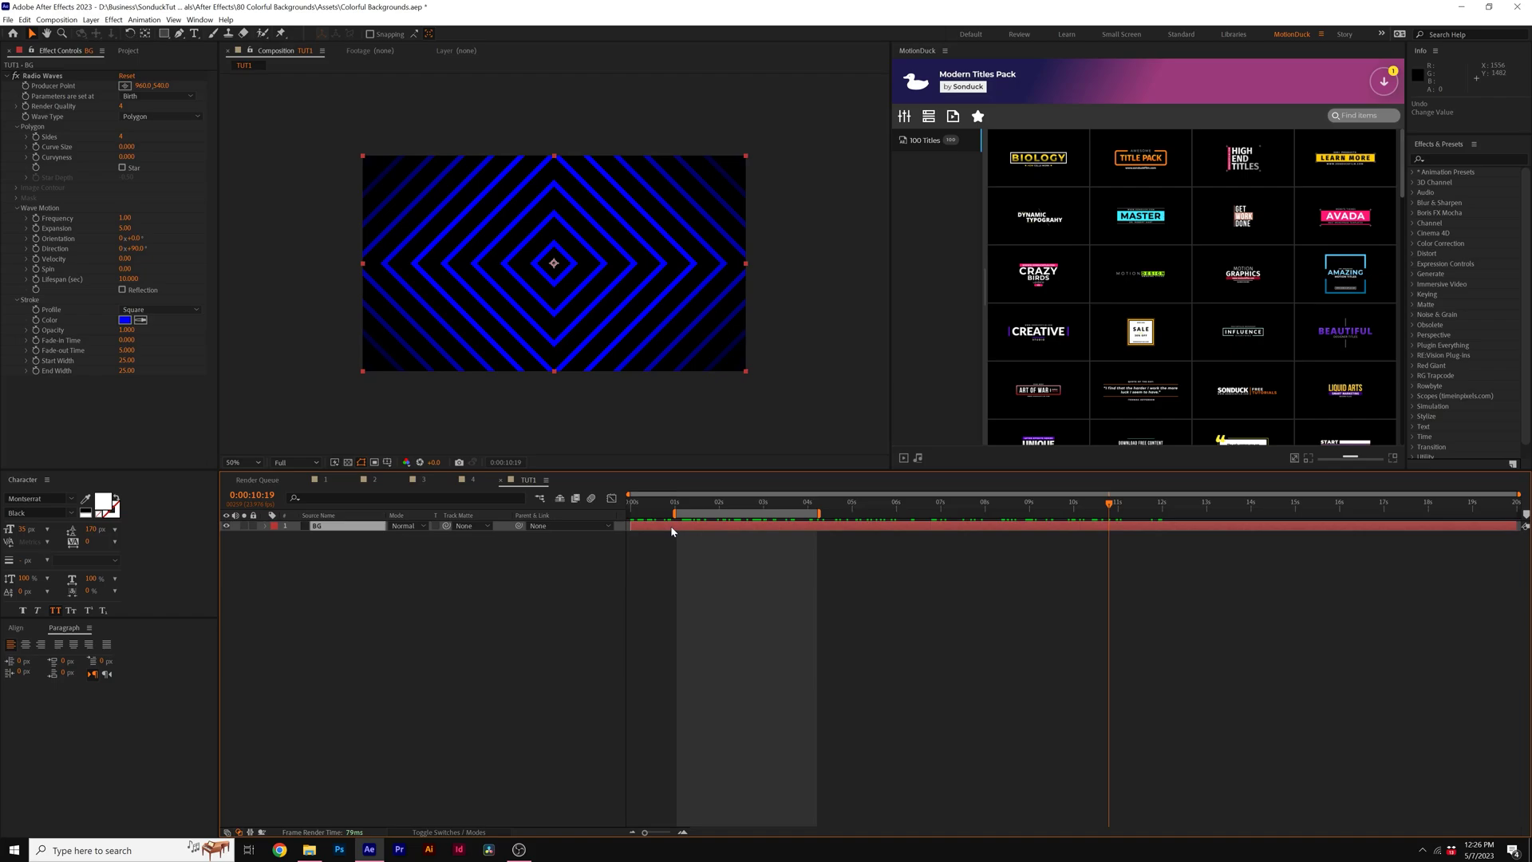
- Move the BG layer to the timeline start, extend it to the composition end, and fit the view
left_click_drag(732, 530, 195, 528)
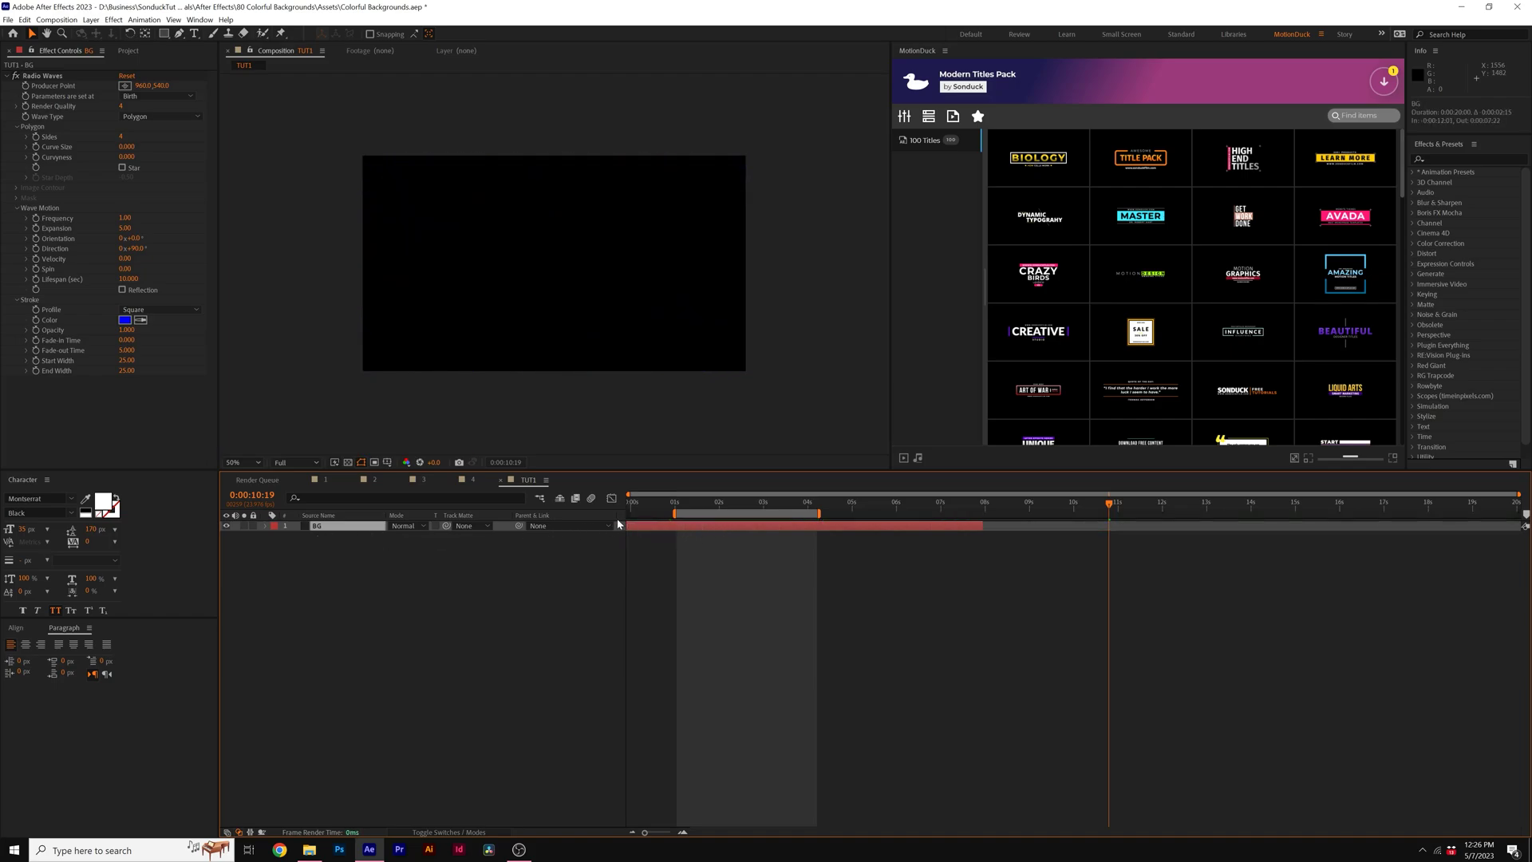
key("Home")
left_click(233, 461)
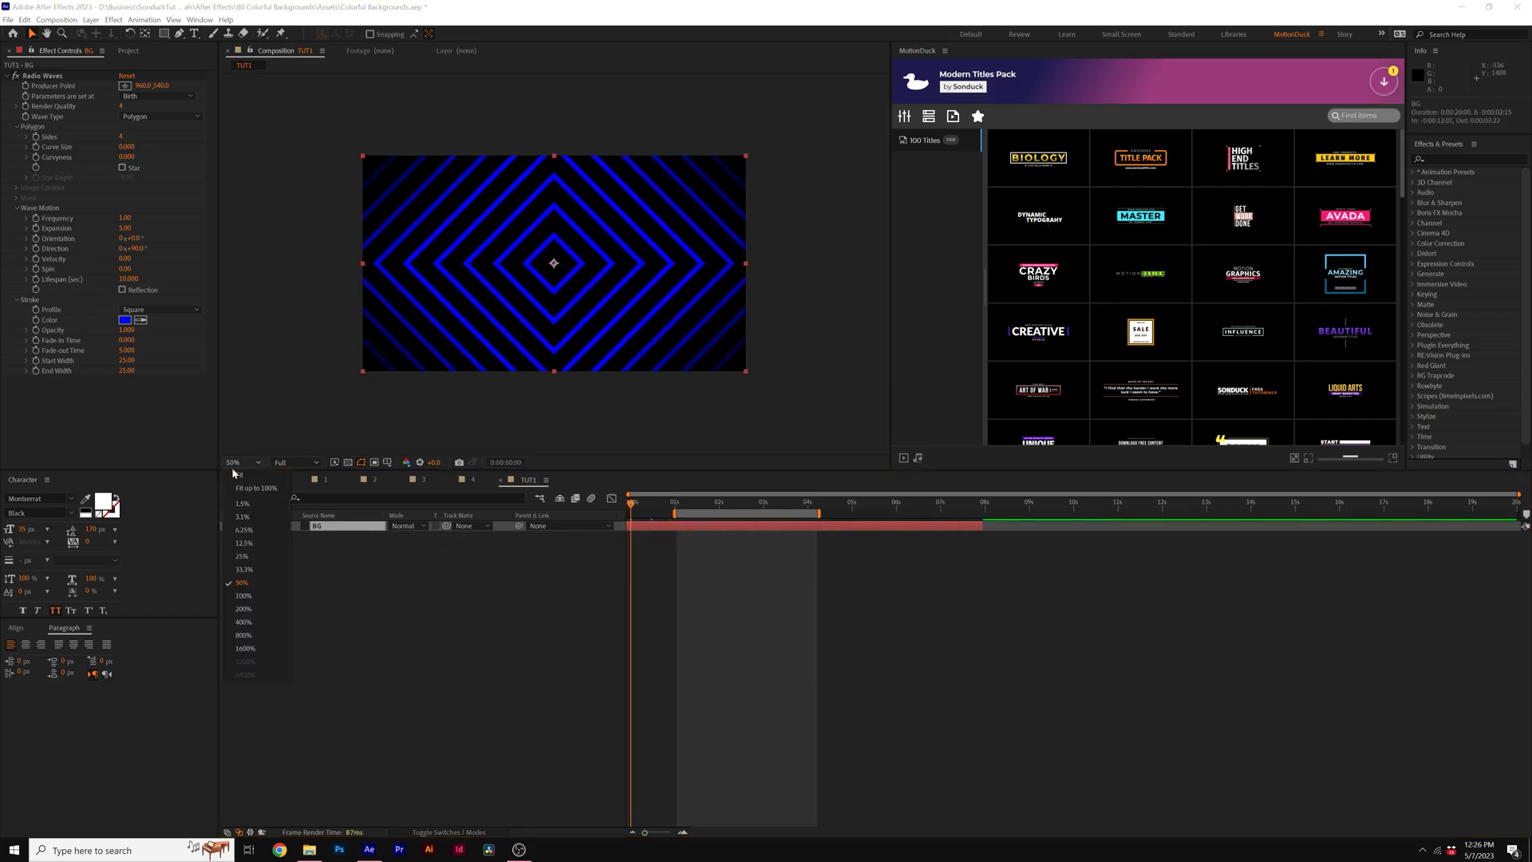
left_click(243, 500)
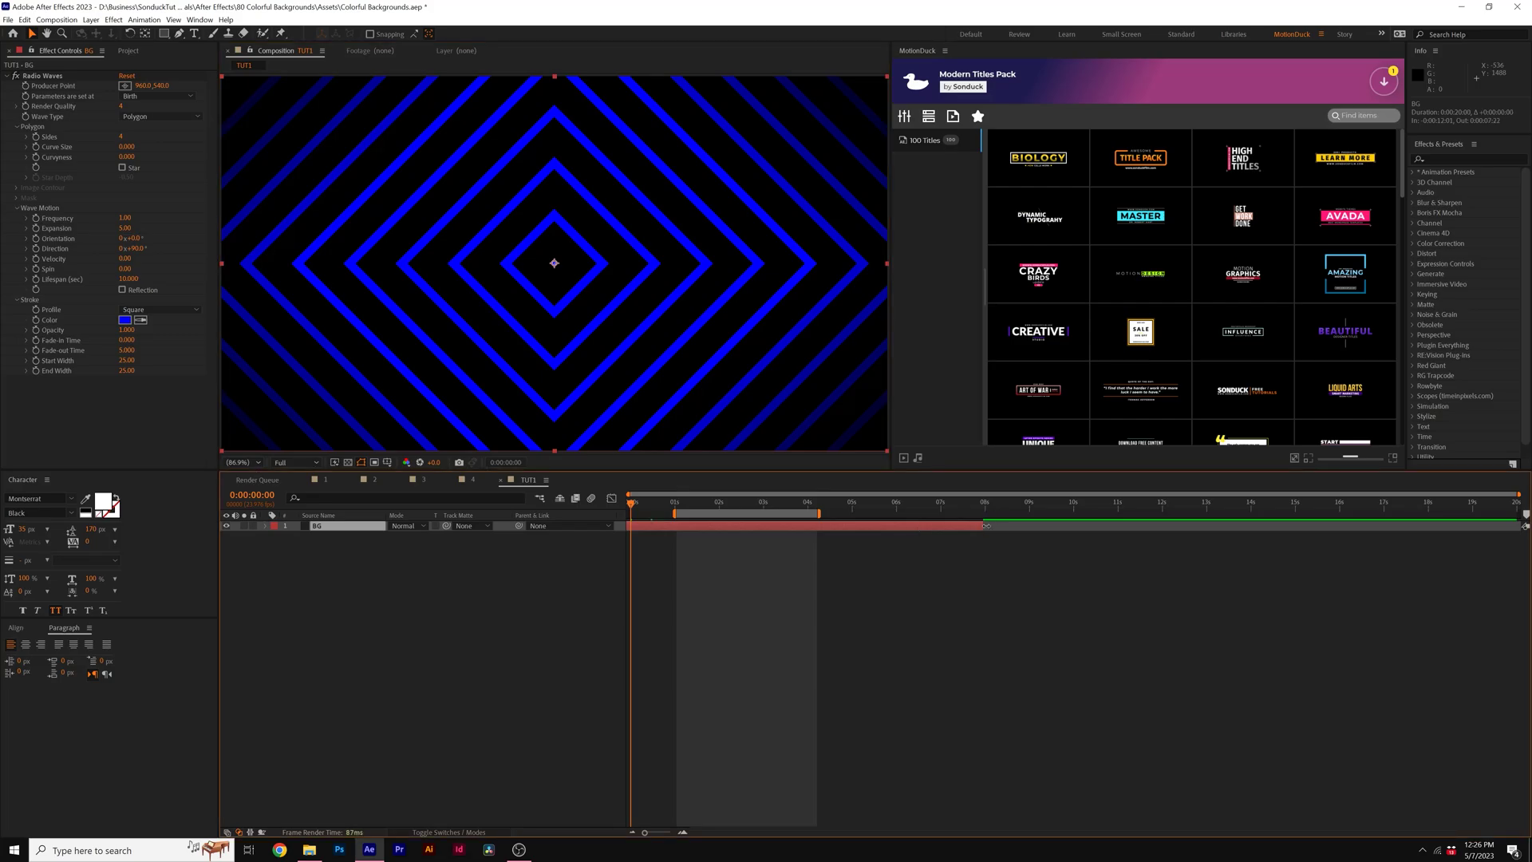
left_click_drag(986, 526, 1519, 526)
left_click(390, 561)
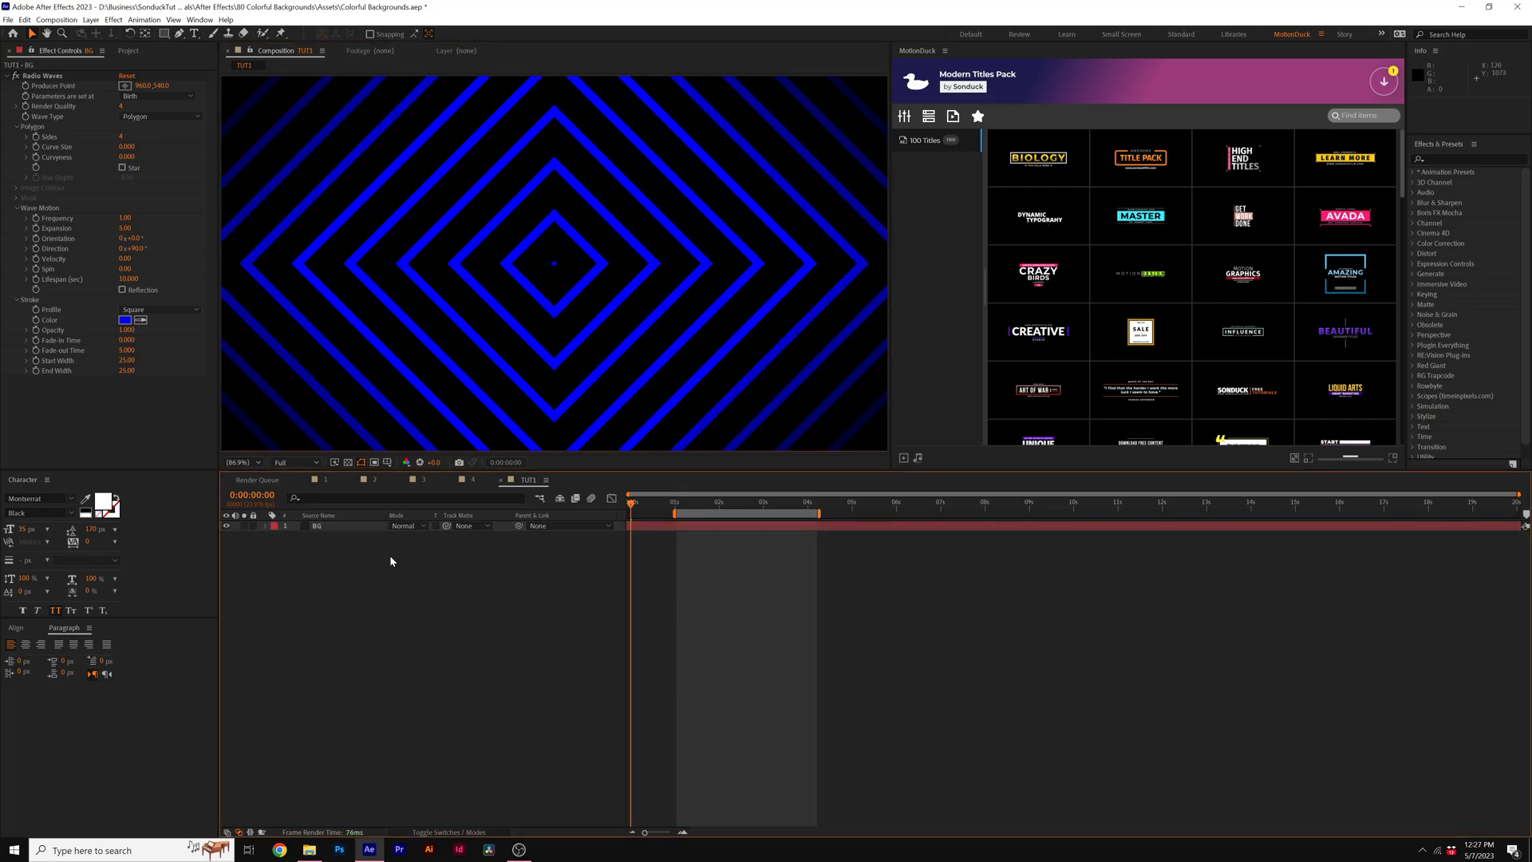
- Make the wave stroke colour white and set Fade-out Time to 5
left_click(125, 320)
left_click(610, 310)
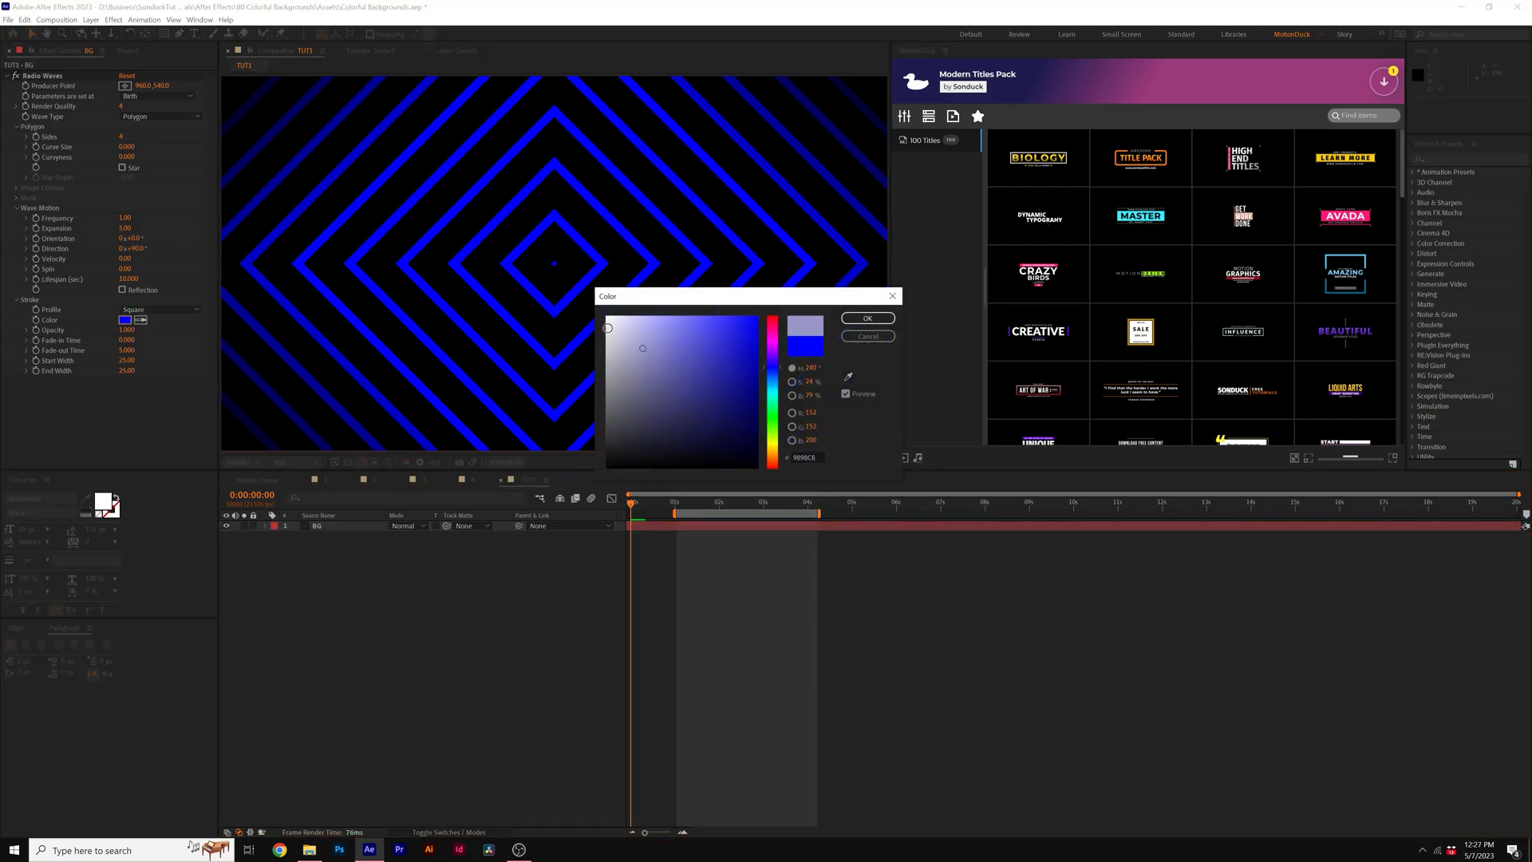
left_click(869, 318)
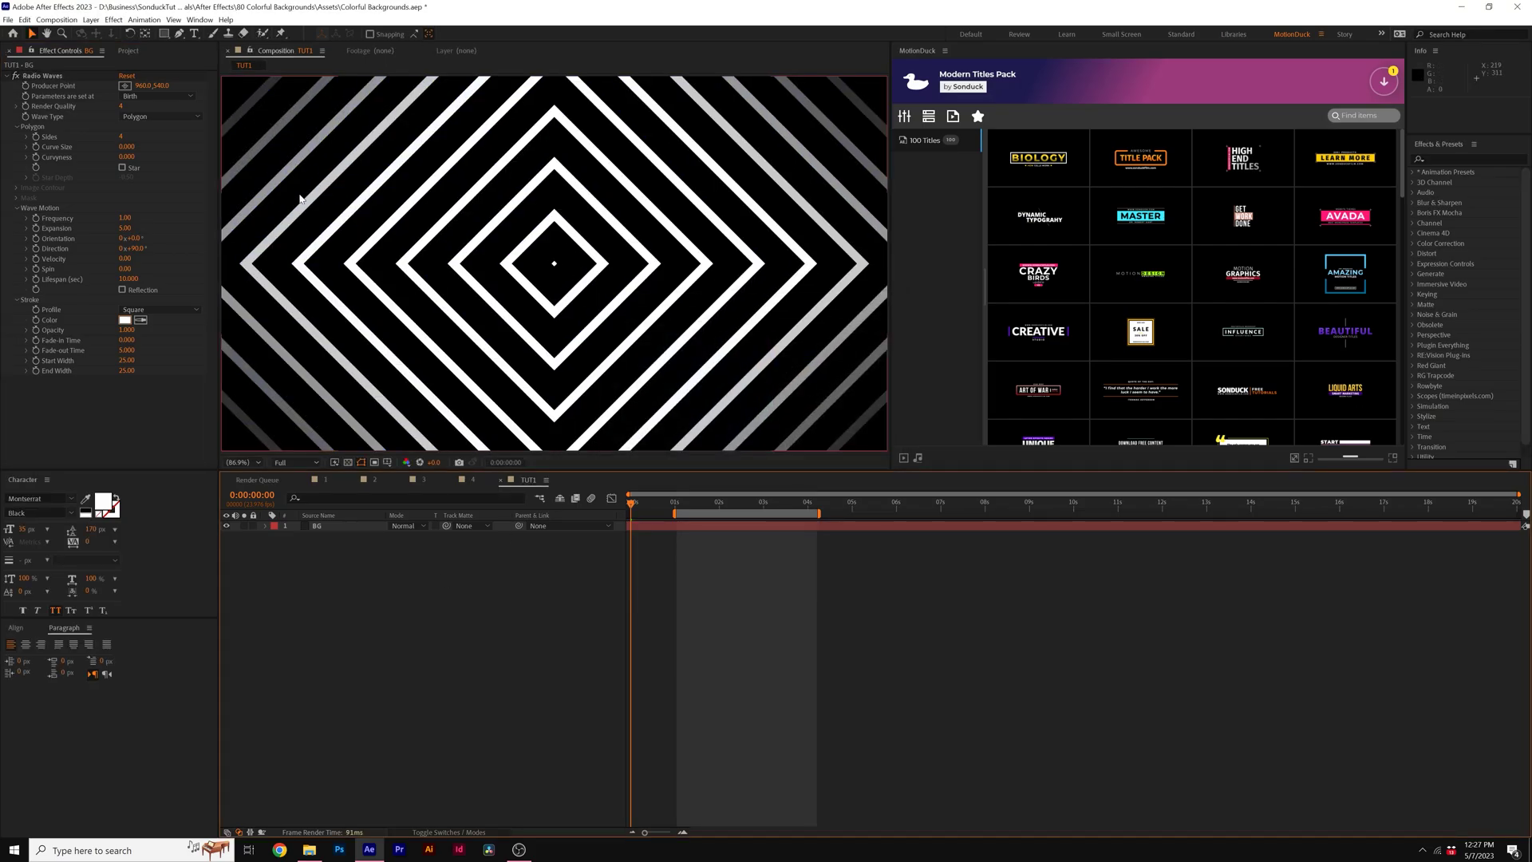
left_click(126, 350)
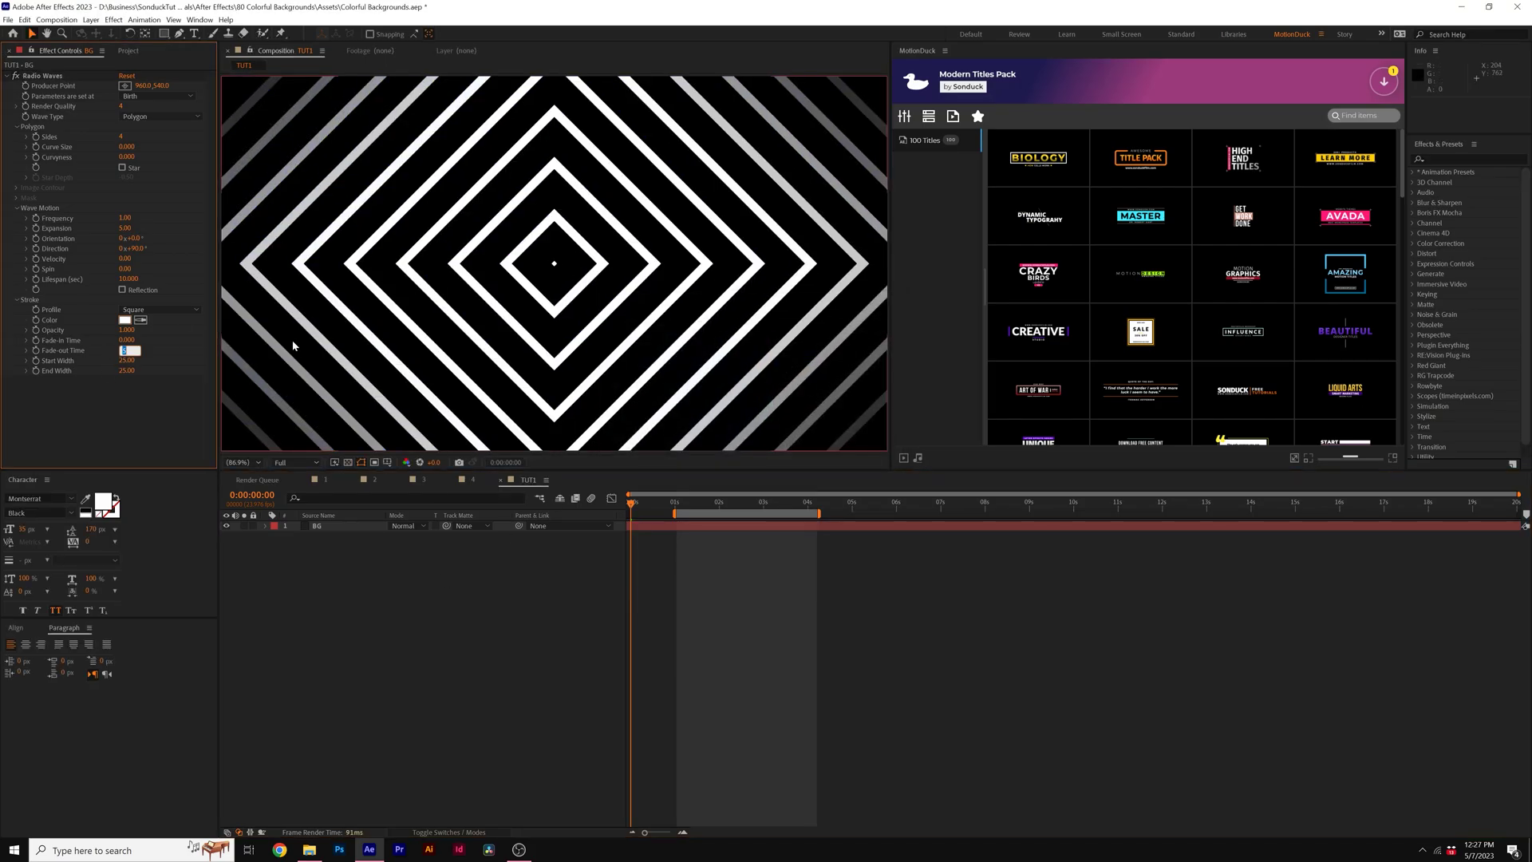
left_click(379, 219)
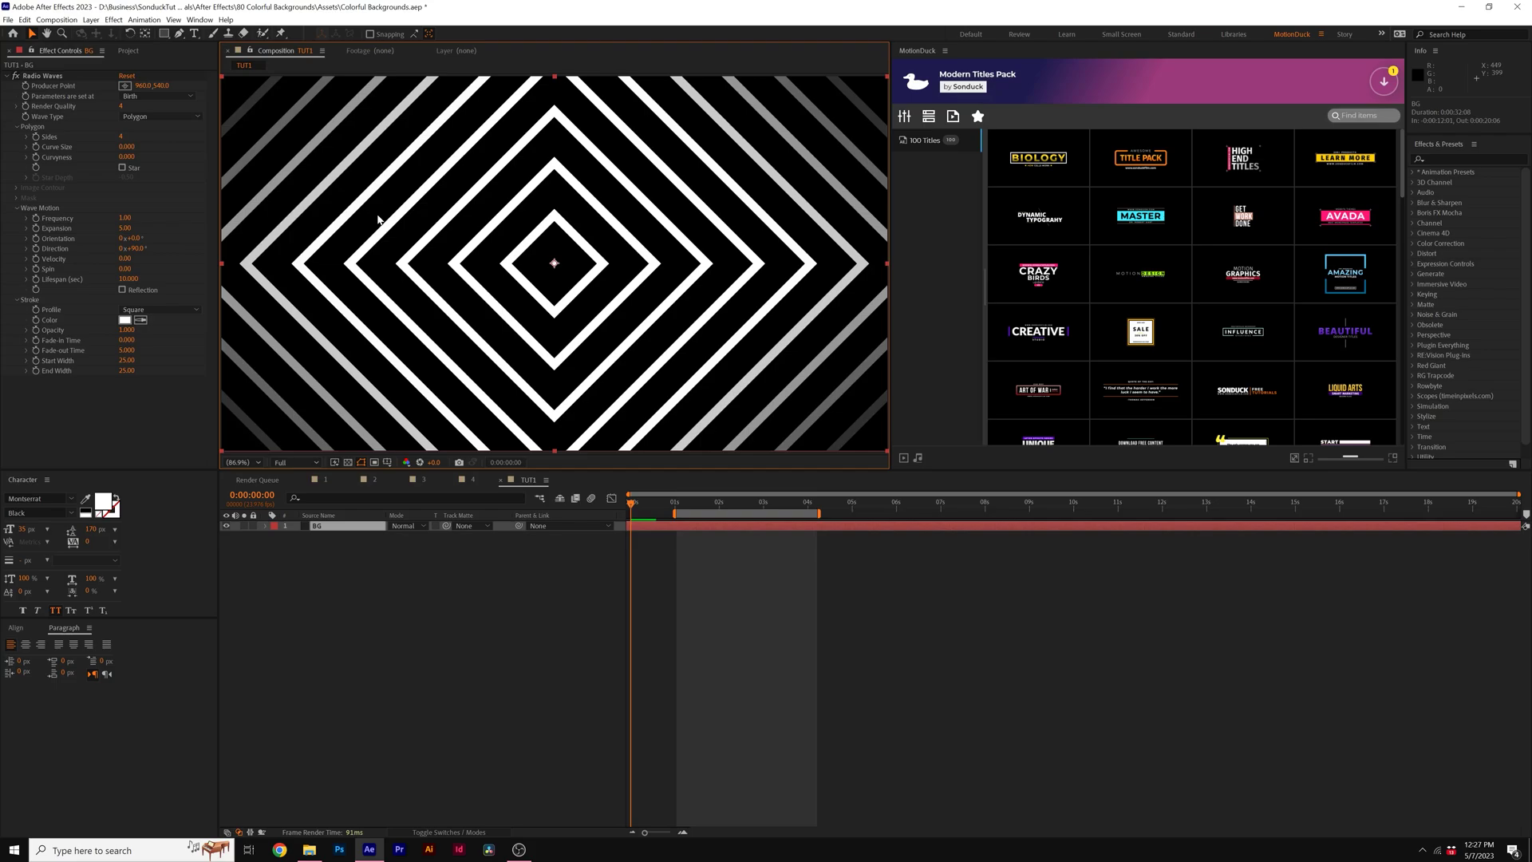
- Set Frequency to 3.50 and Expansion to 6.50, then preview the white diamond waves
left_click(125, 218)
type("3.5")
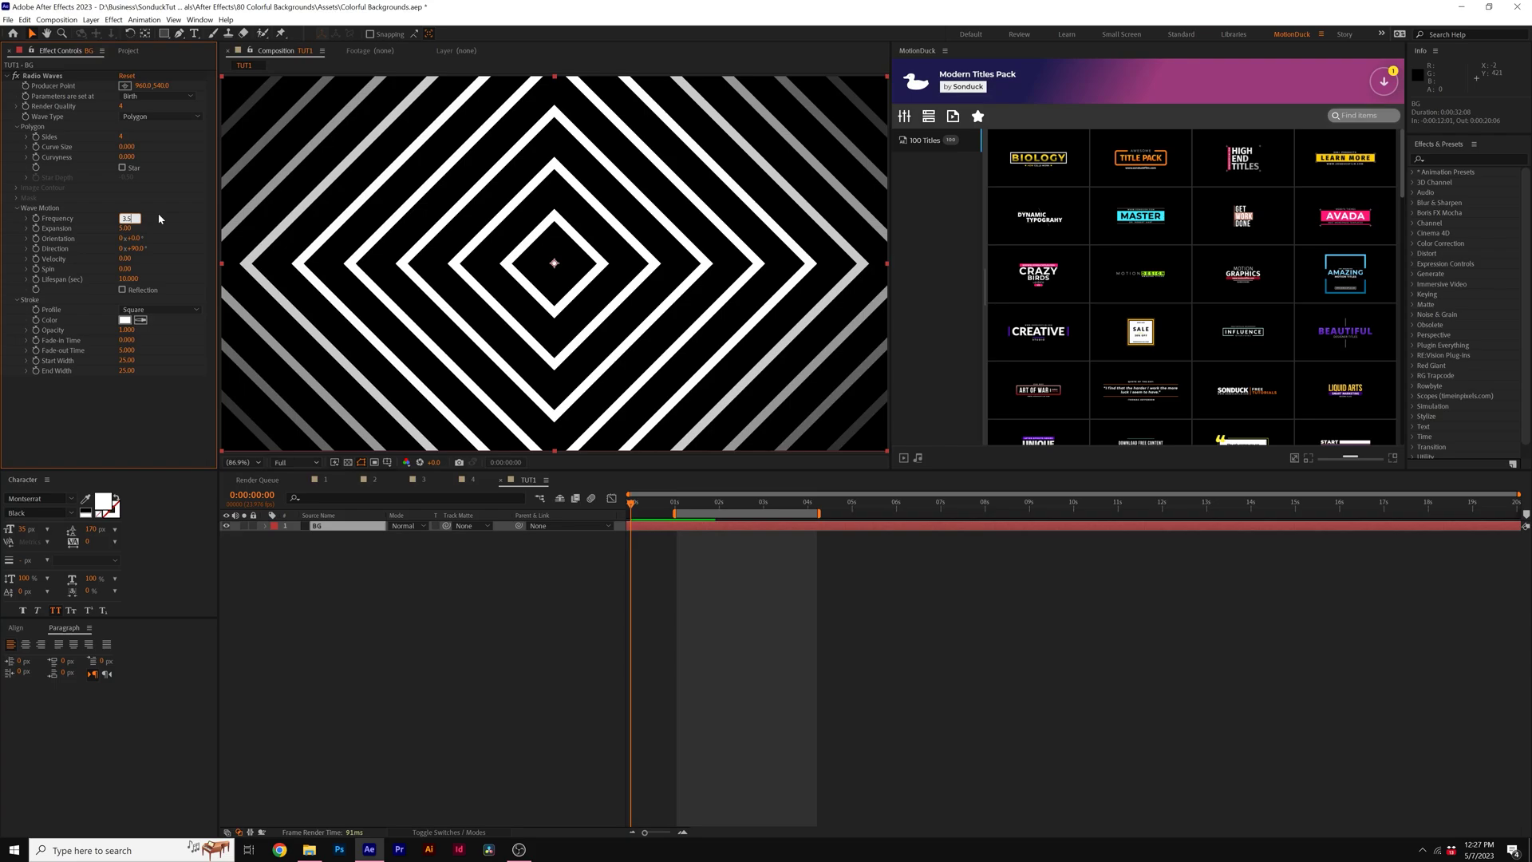
key("Tab")
type("6.50")
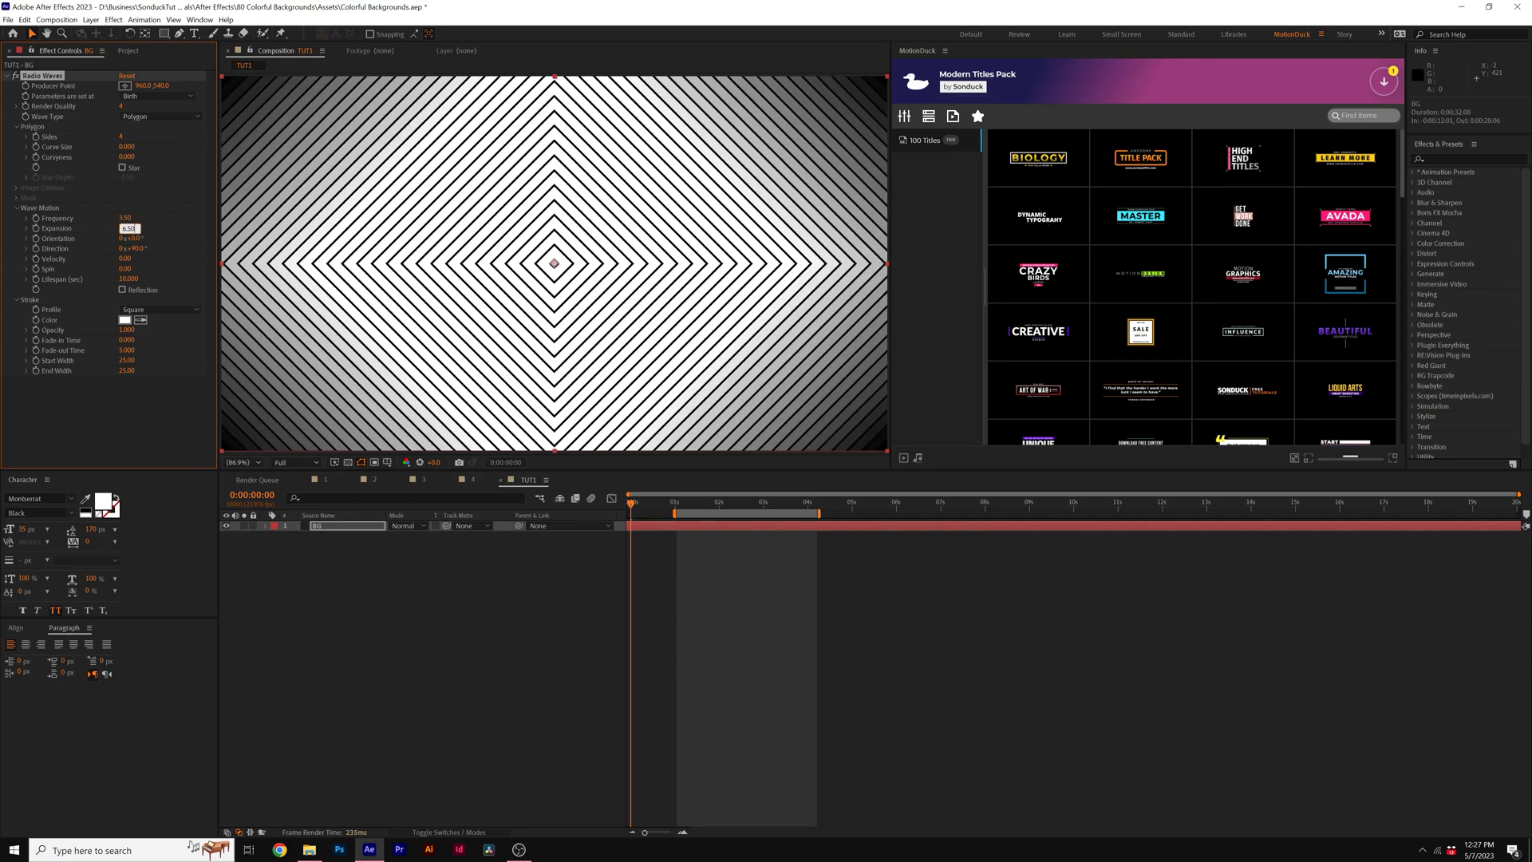
key("Return")
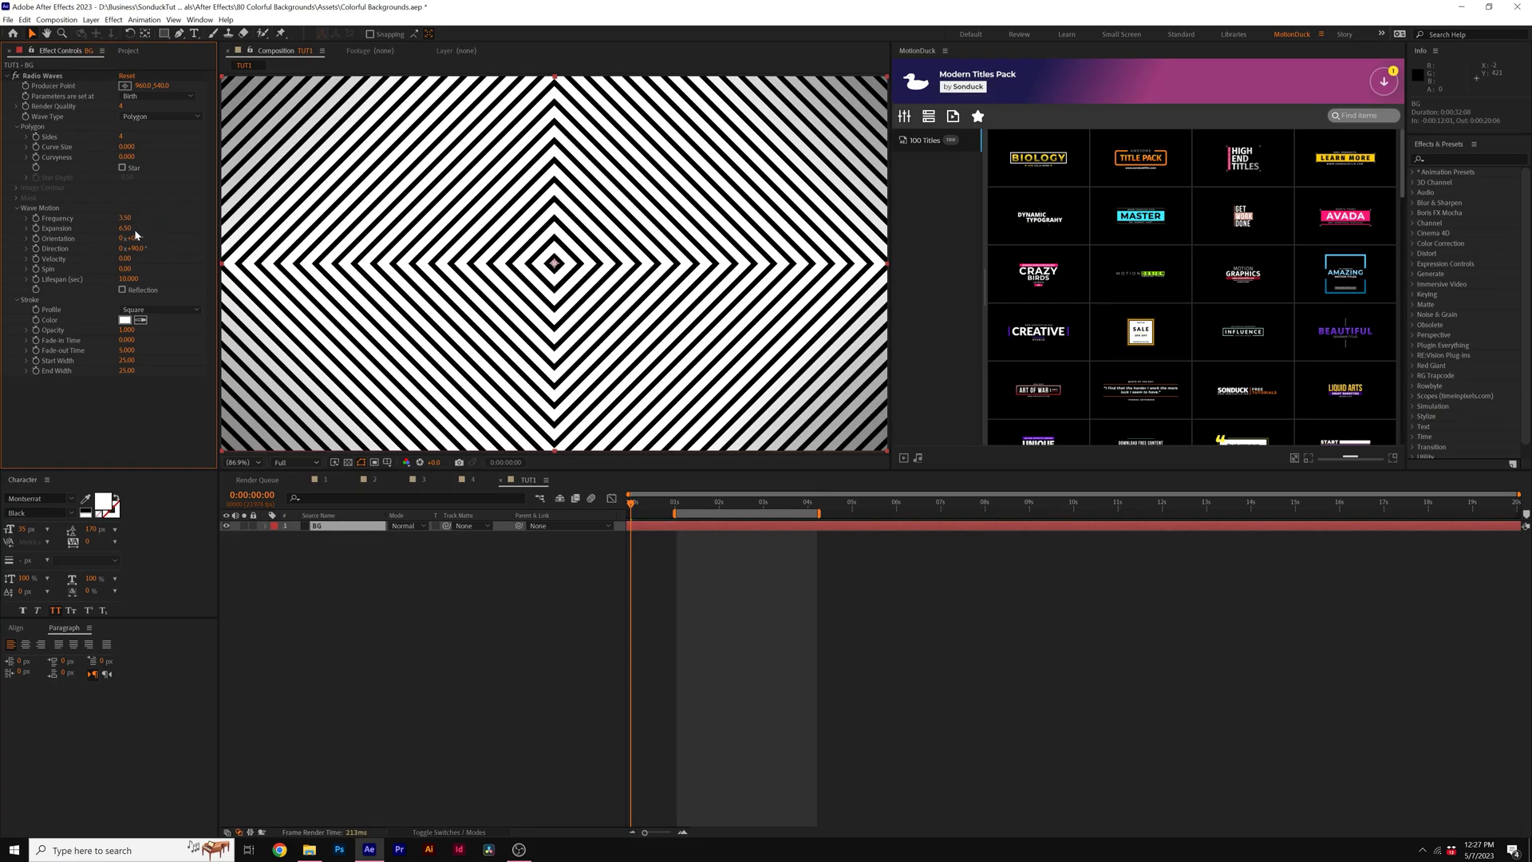
left_click(672, 509)
key("space")
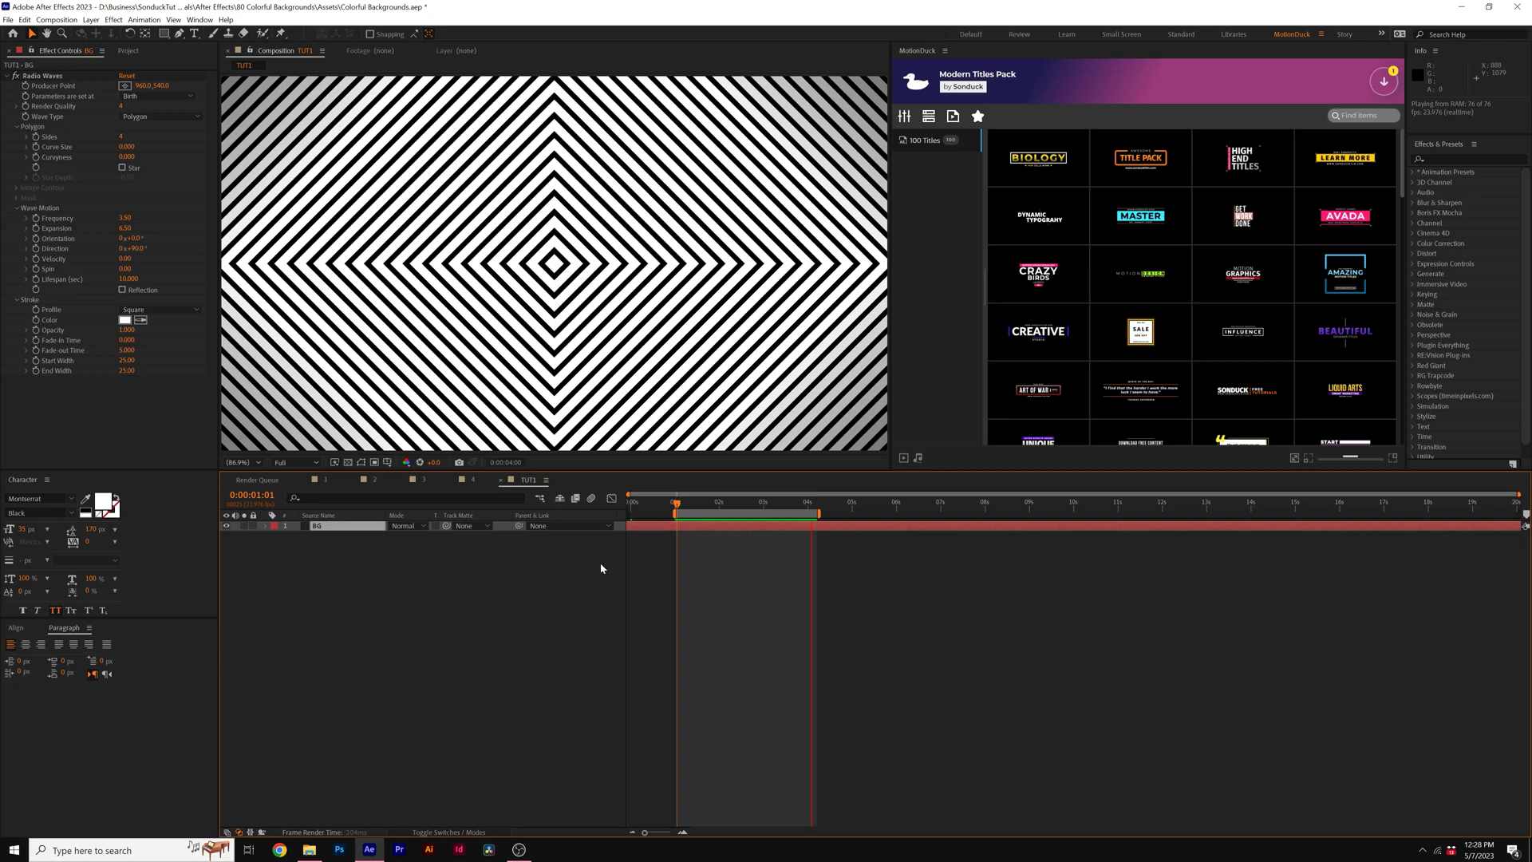
key("space")
- Create a solid layer named Gradient and place it below BG
left_click(91, 19)
mouse_move(159, 32)
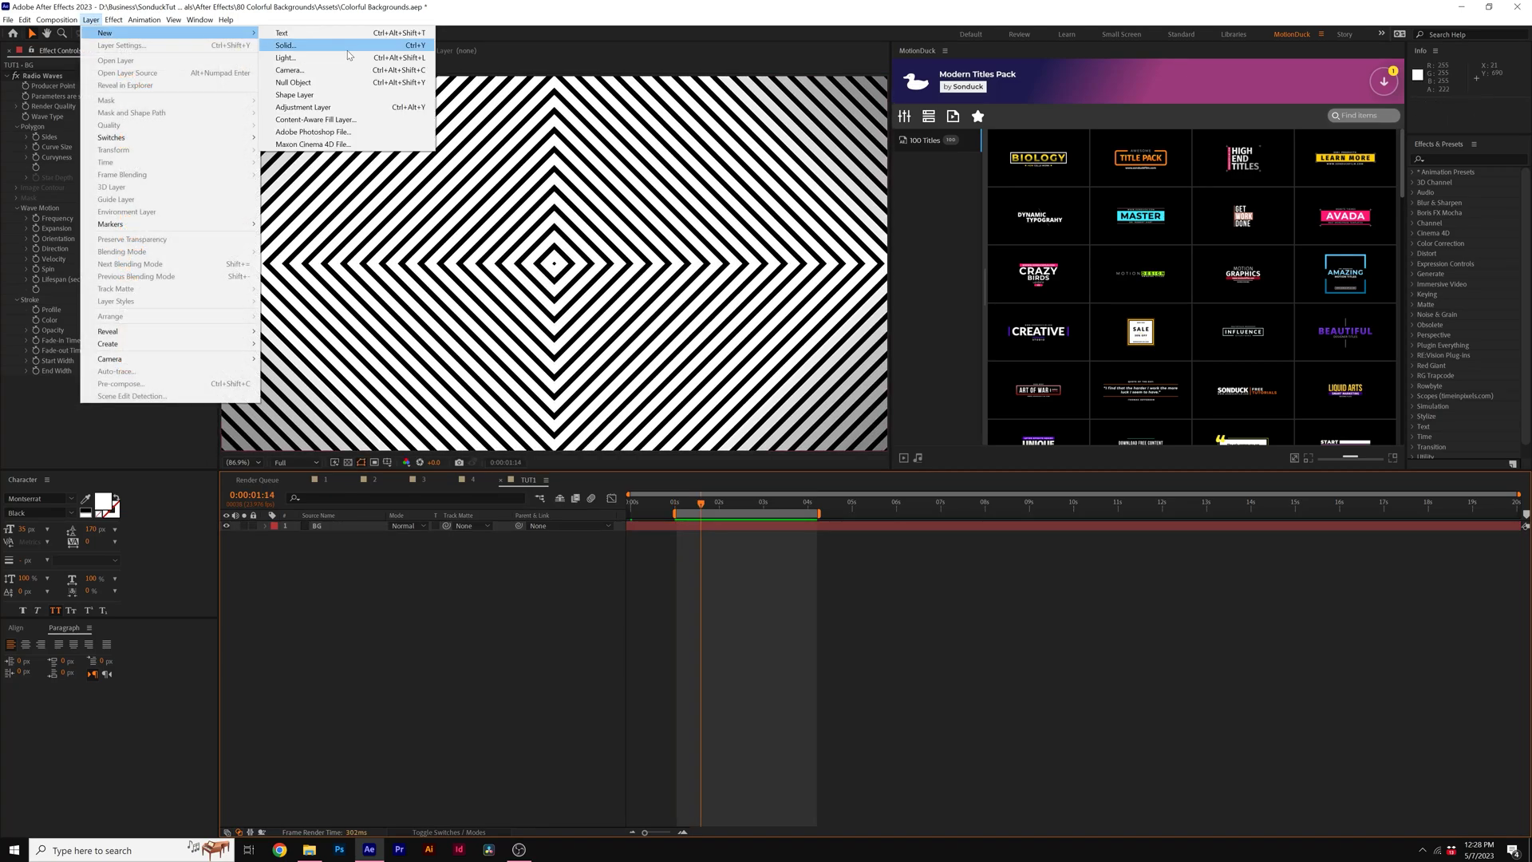
left_click(348, 49)
type("Gradient")
left_click(489, 346)
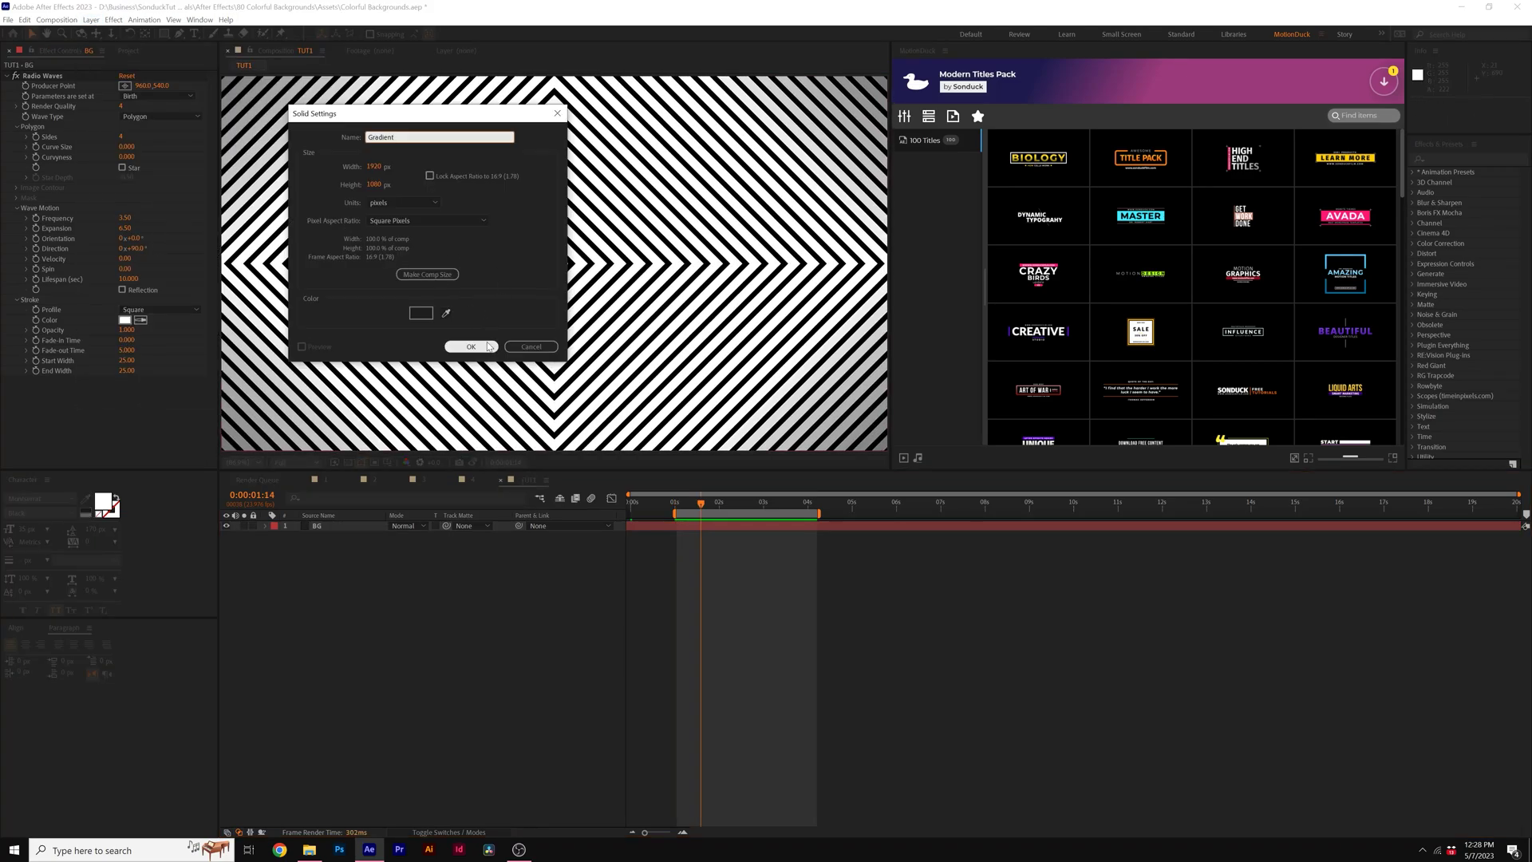
left_click_drag(326, 525, 312, 540)
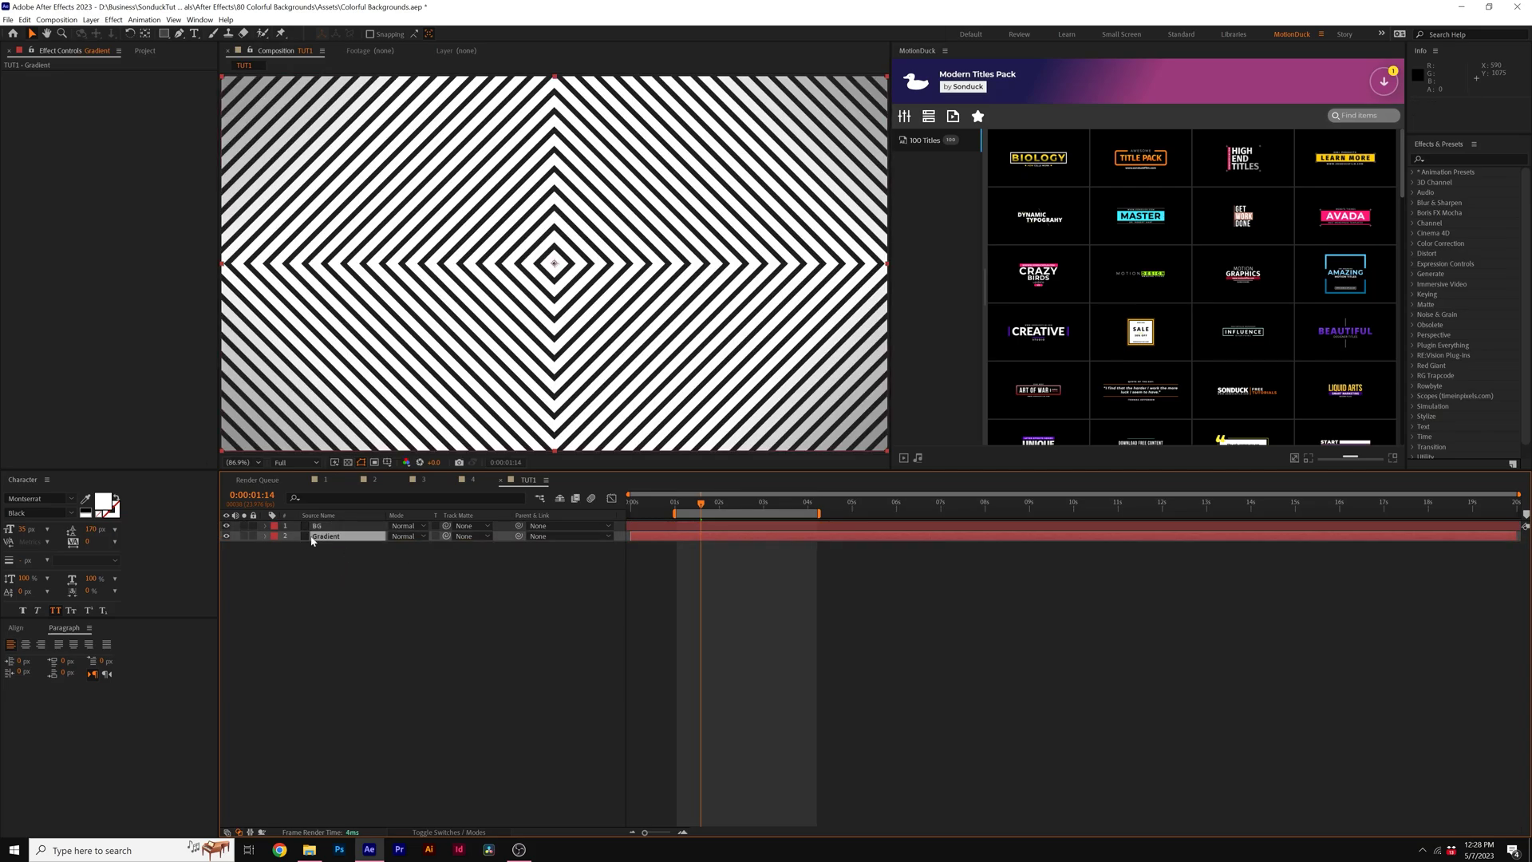
- Add a Gradient Ramp to the Gradient layer with start colour 025579 and end colour 984500
left_click(113, 19)
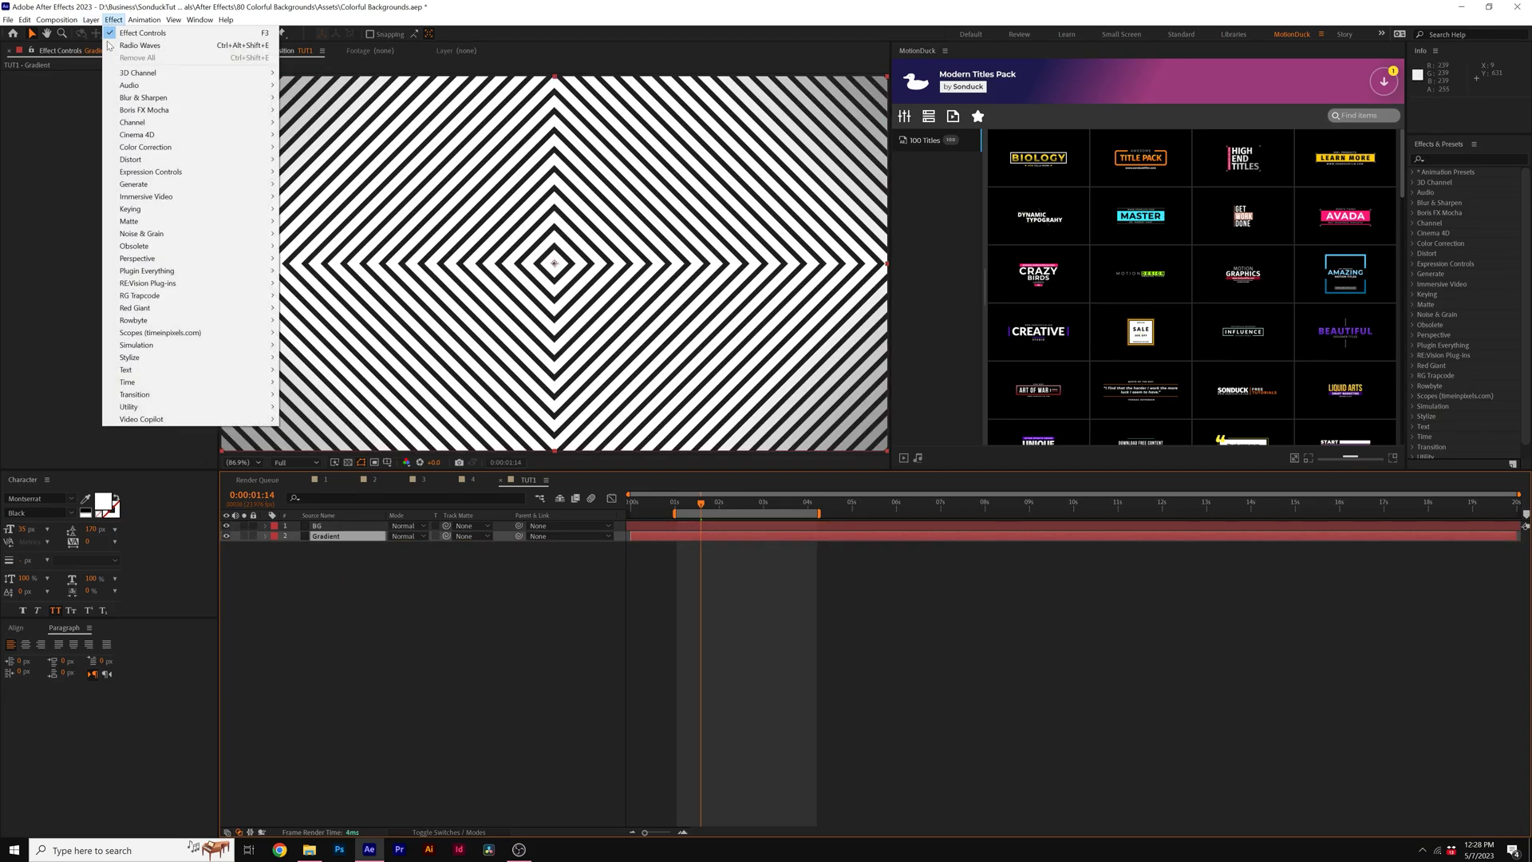
mouse_move(239, 183)
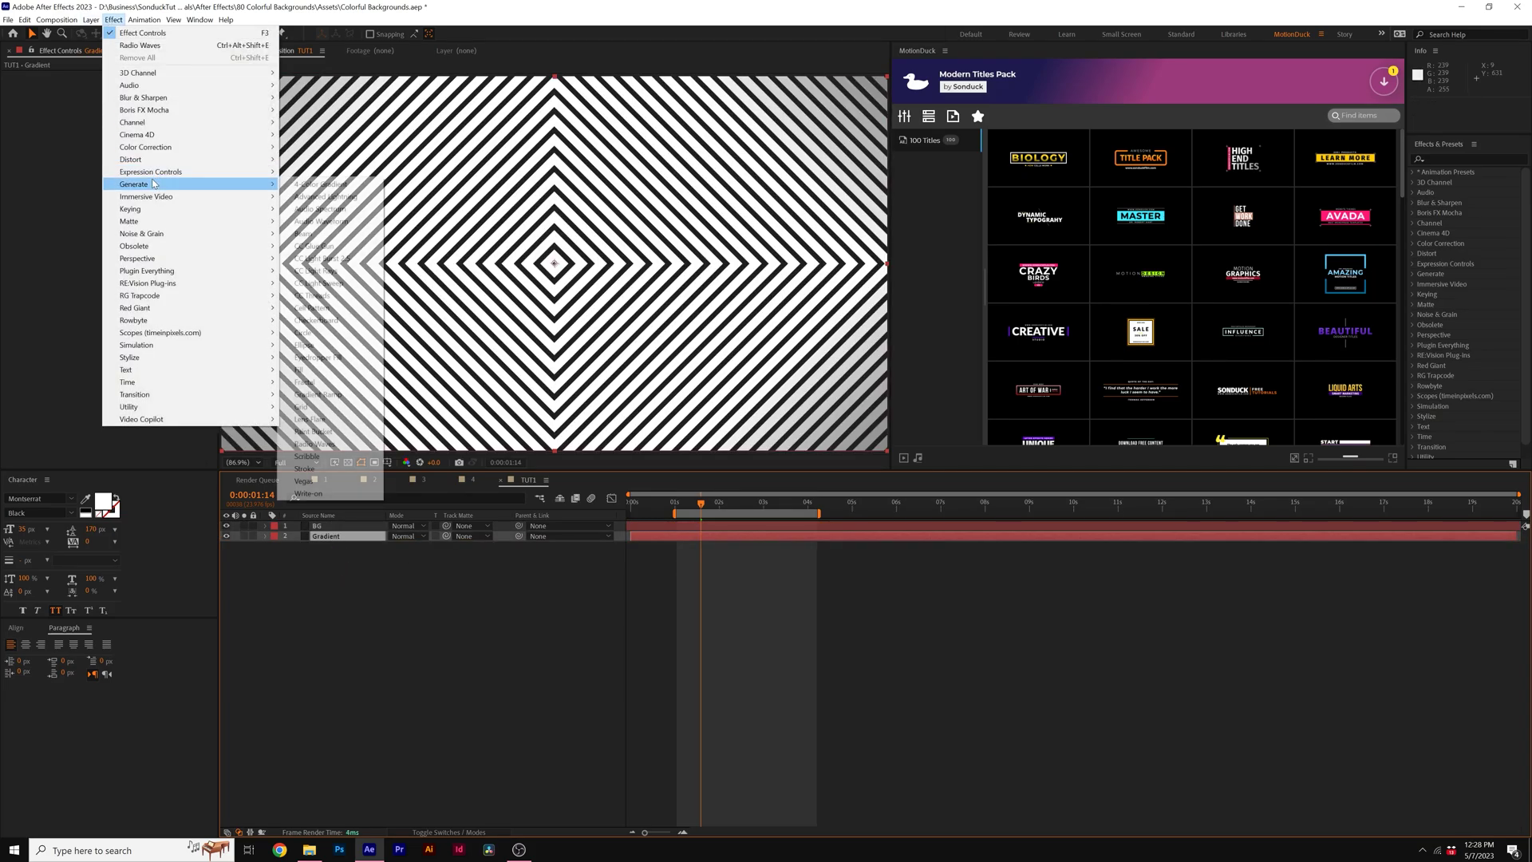
left_click(317, 394)
left_click(244, 536)
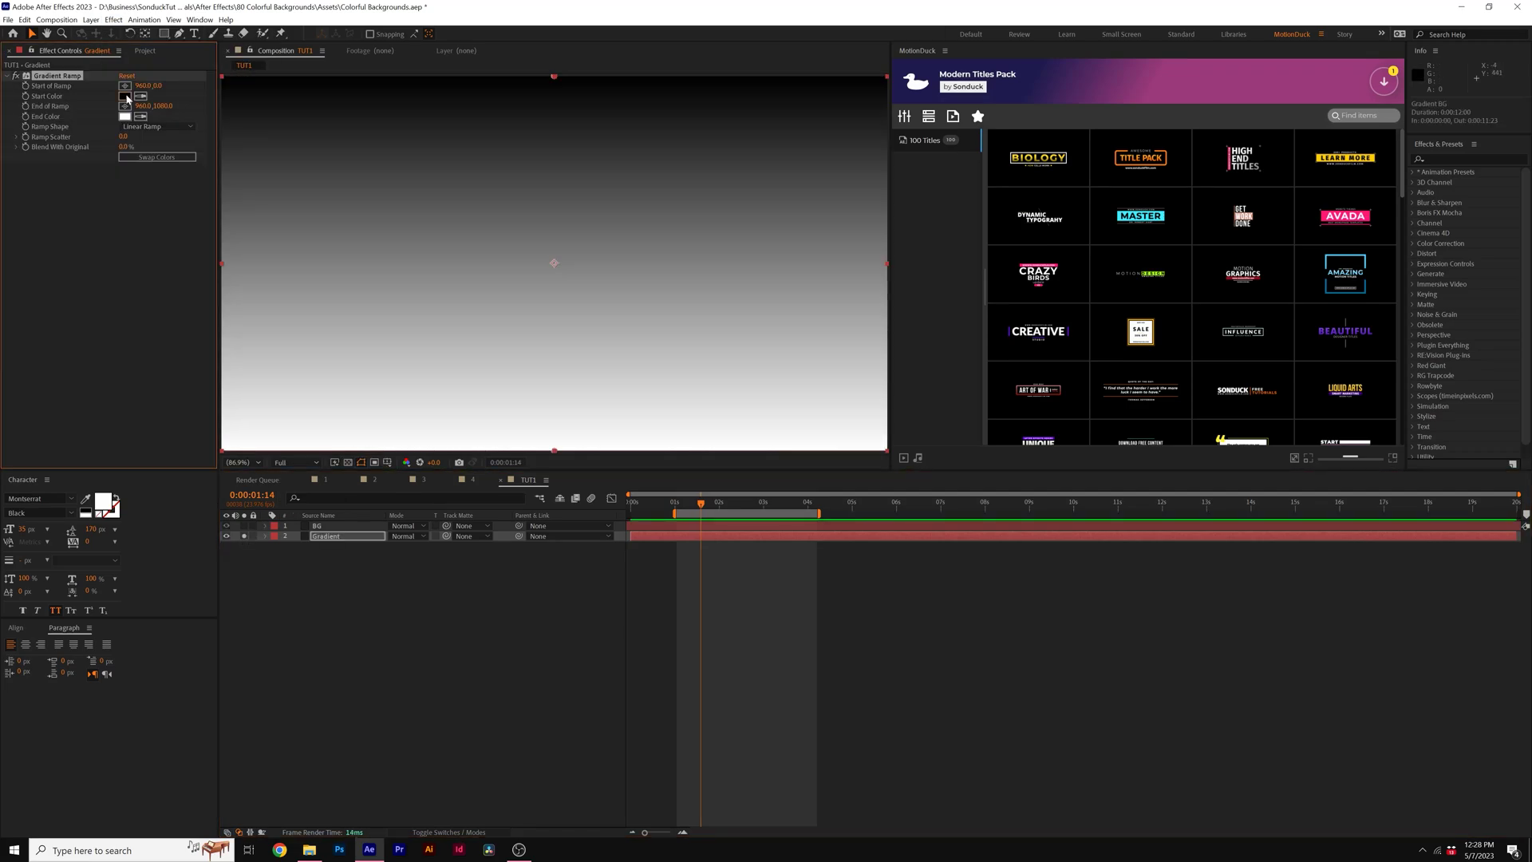
left_click(124, 96)
type("025579")
key("Tab")
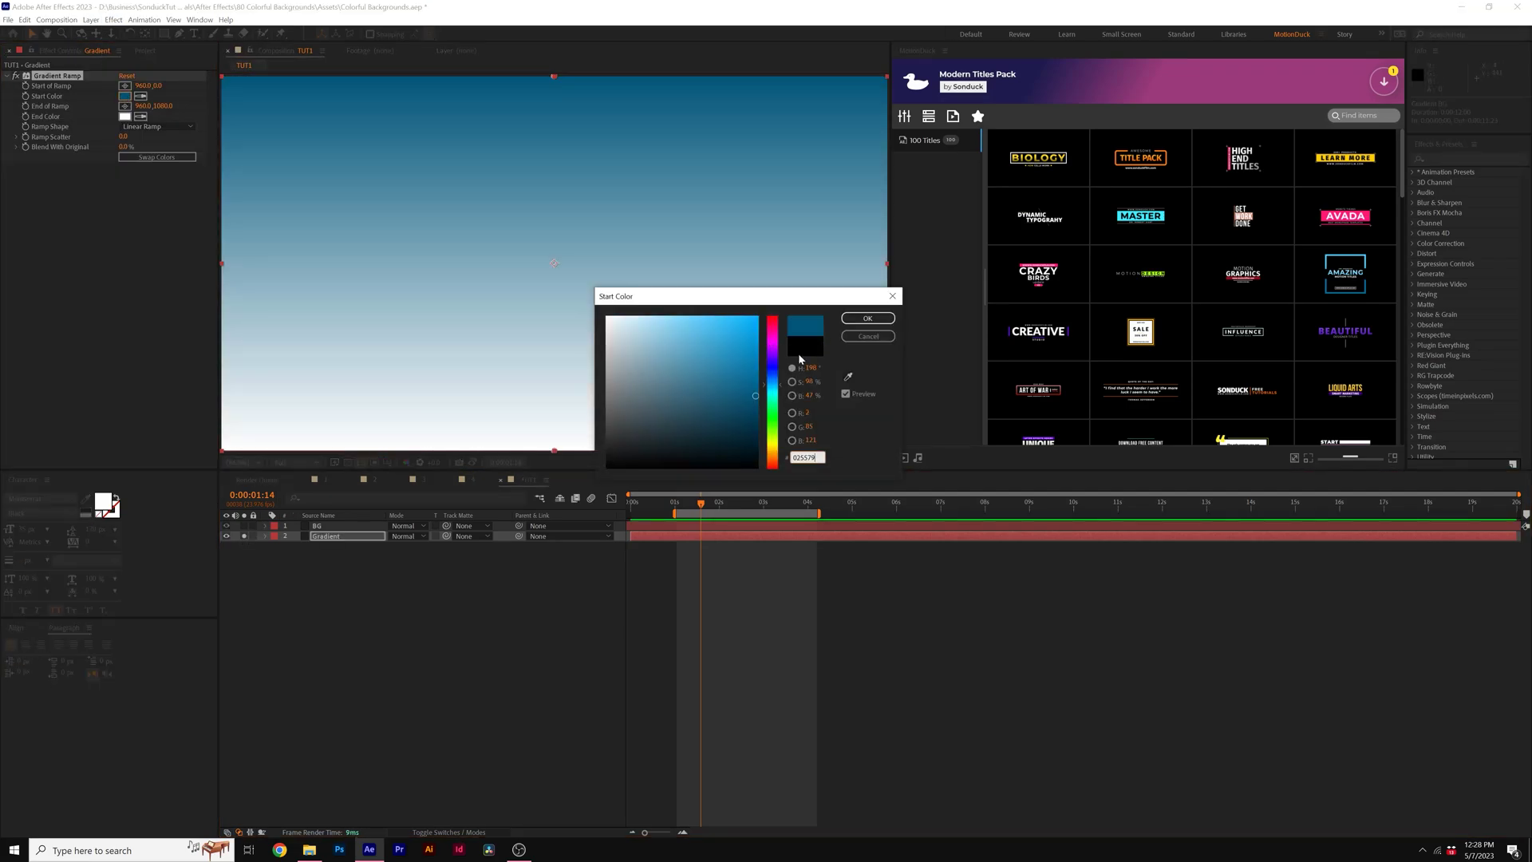
left_click(867, 318)
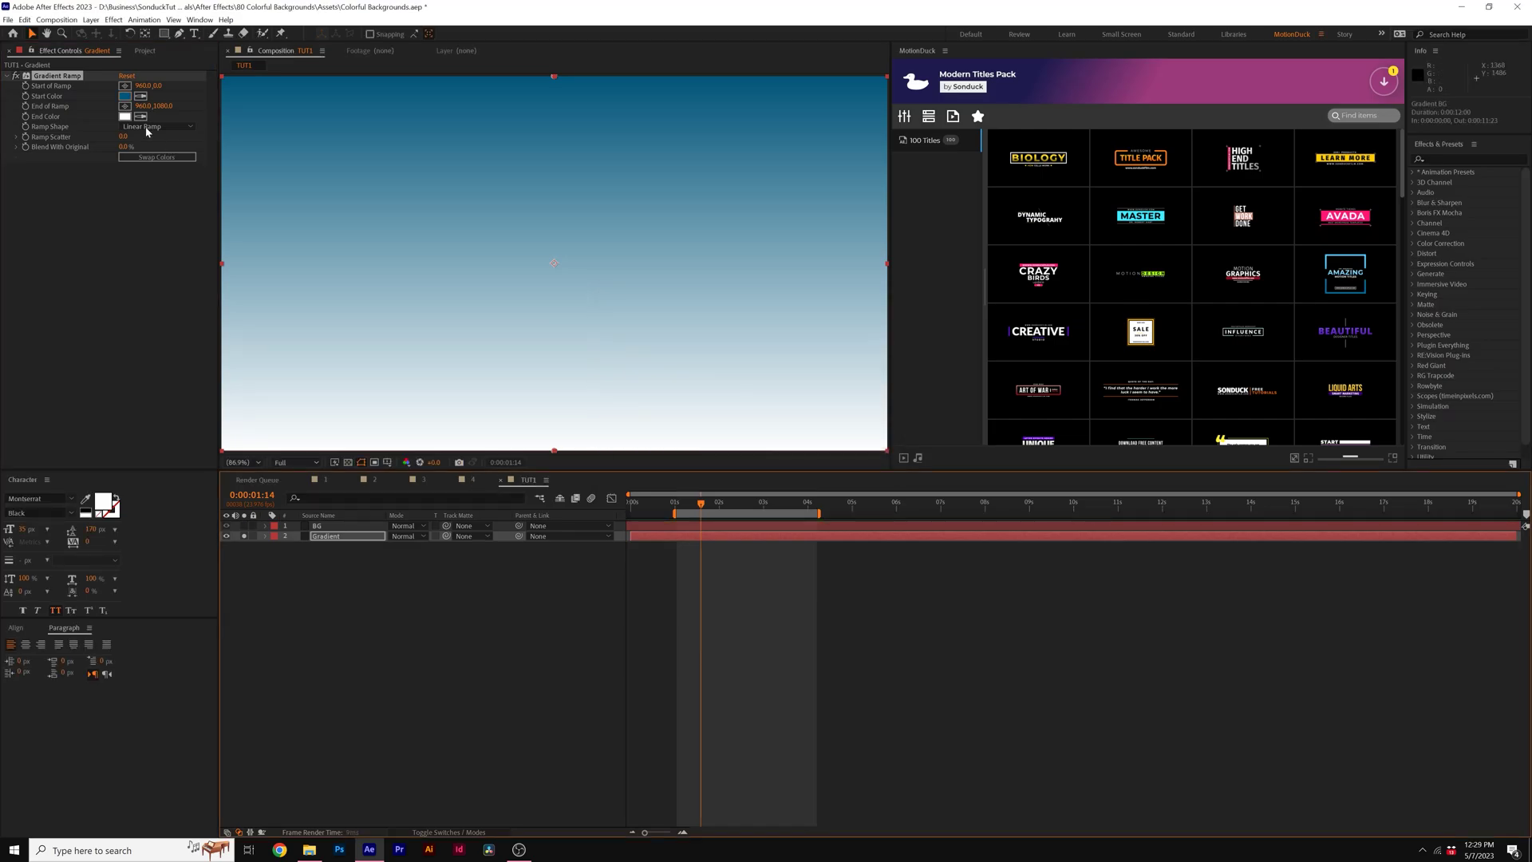
left_click(125, 117)
type("984500")
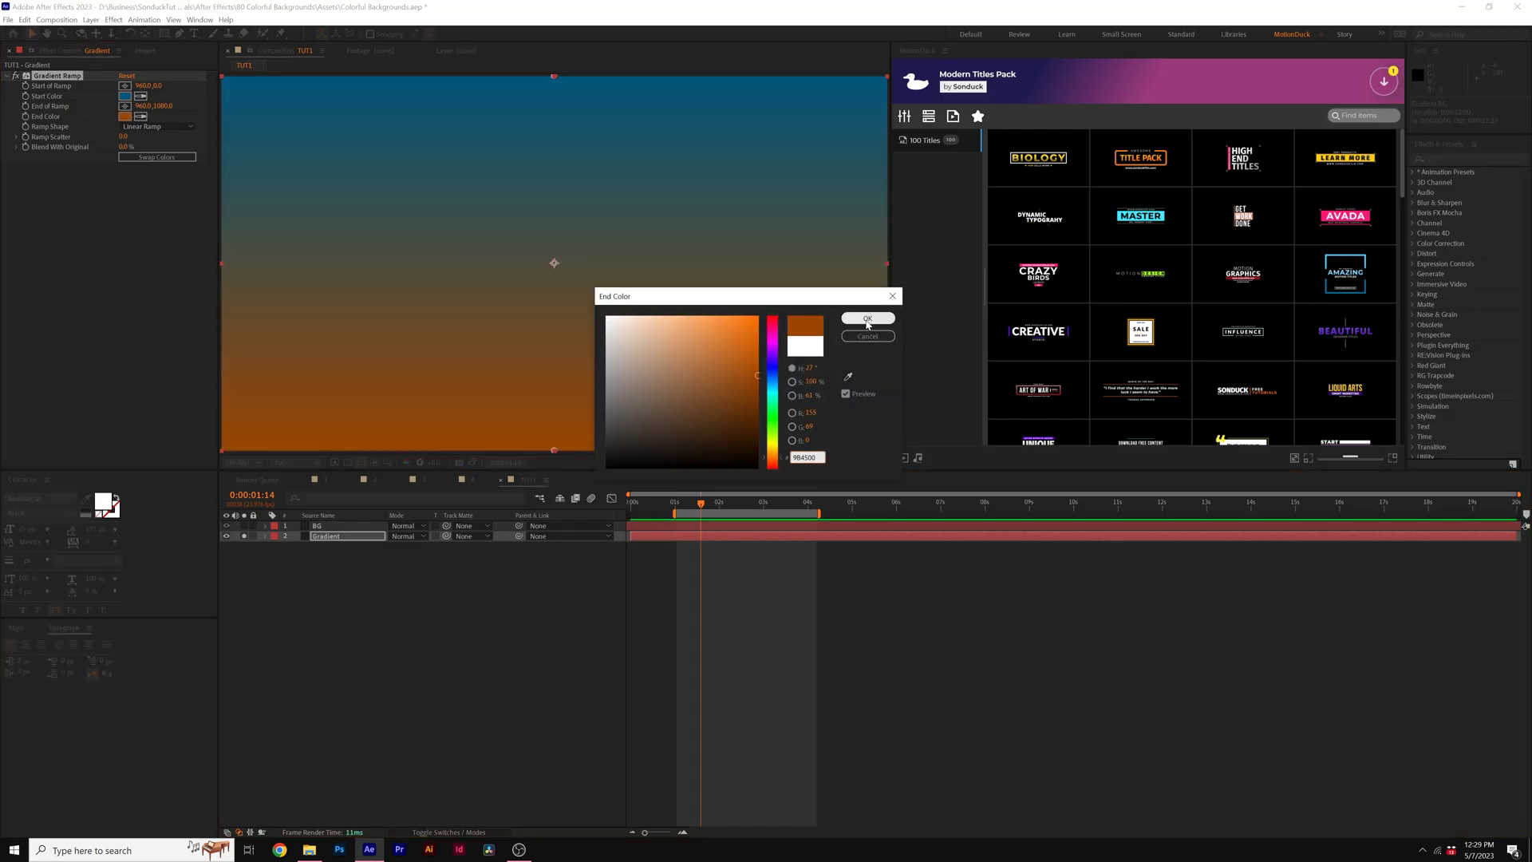
left_click(867, 318)
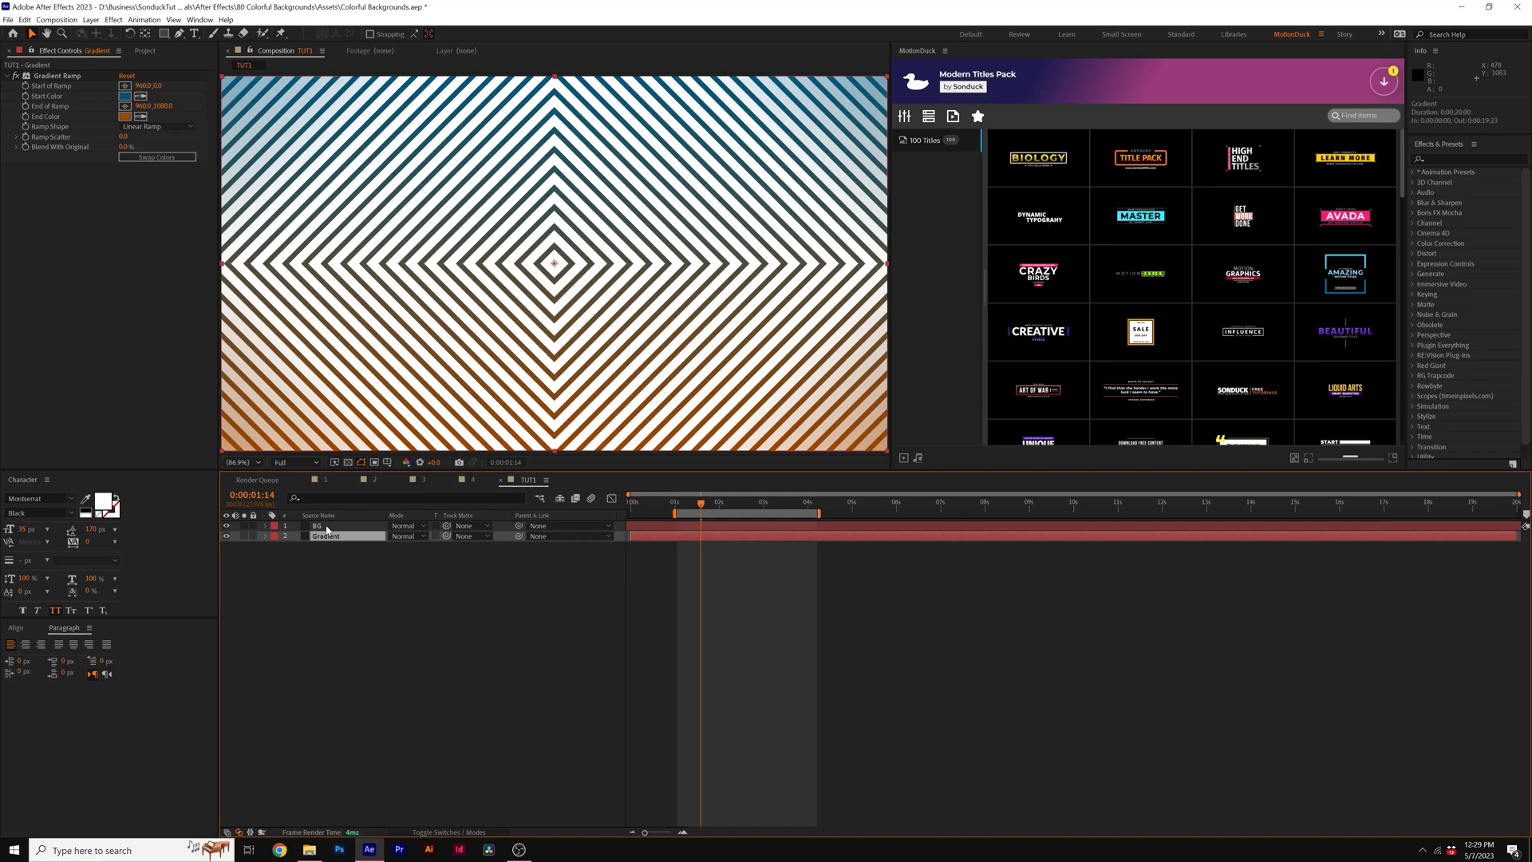
- Set the BG layer's blending mode to Overlay
left_click(327, 528)
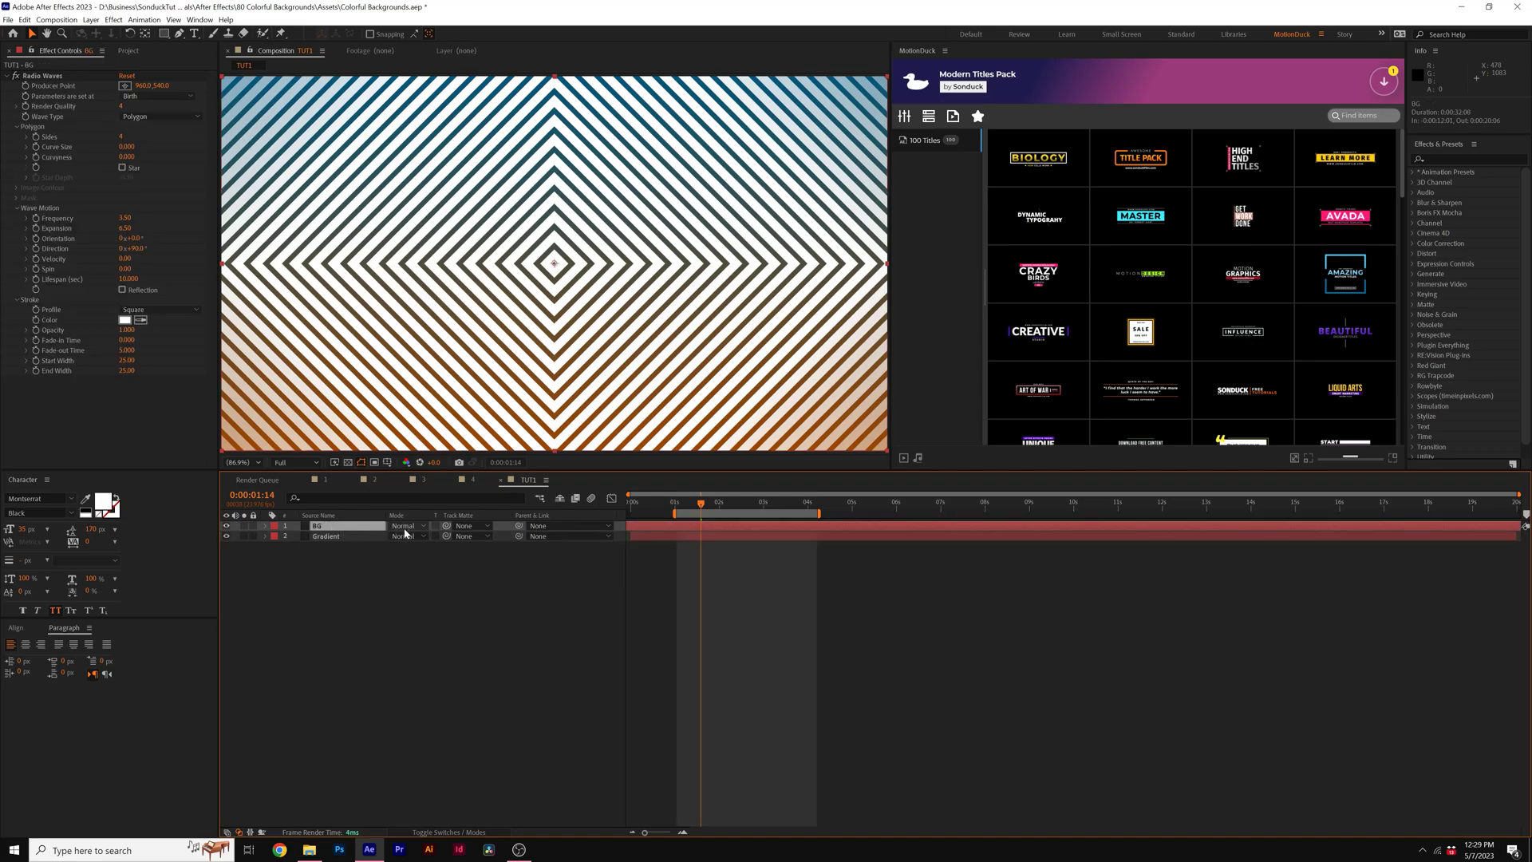
left_click(404, 526)
left_click(439, 247)
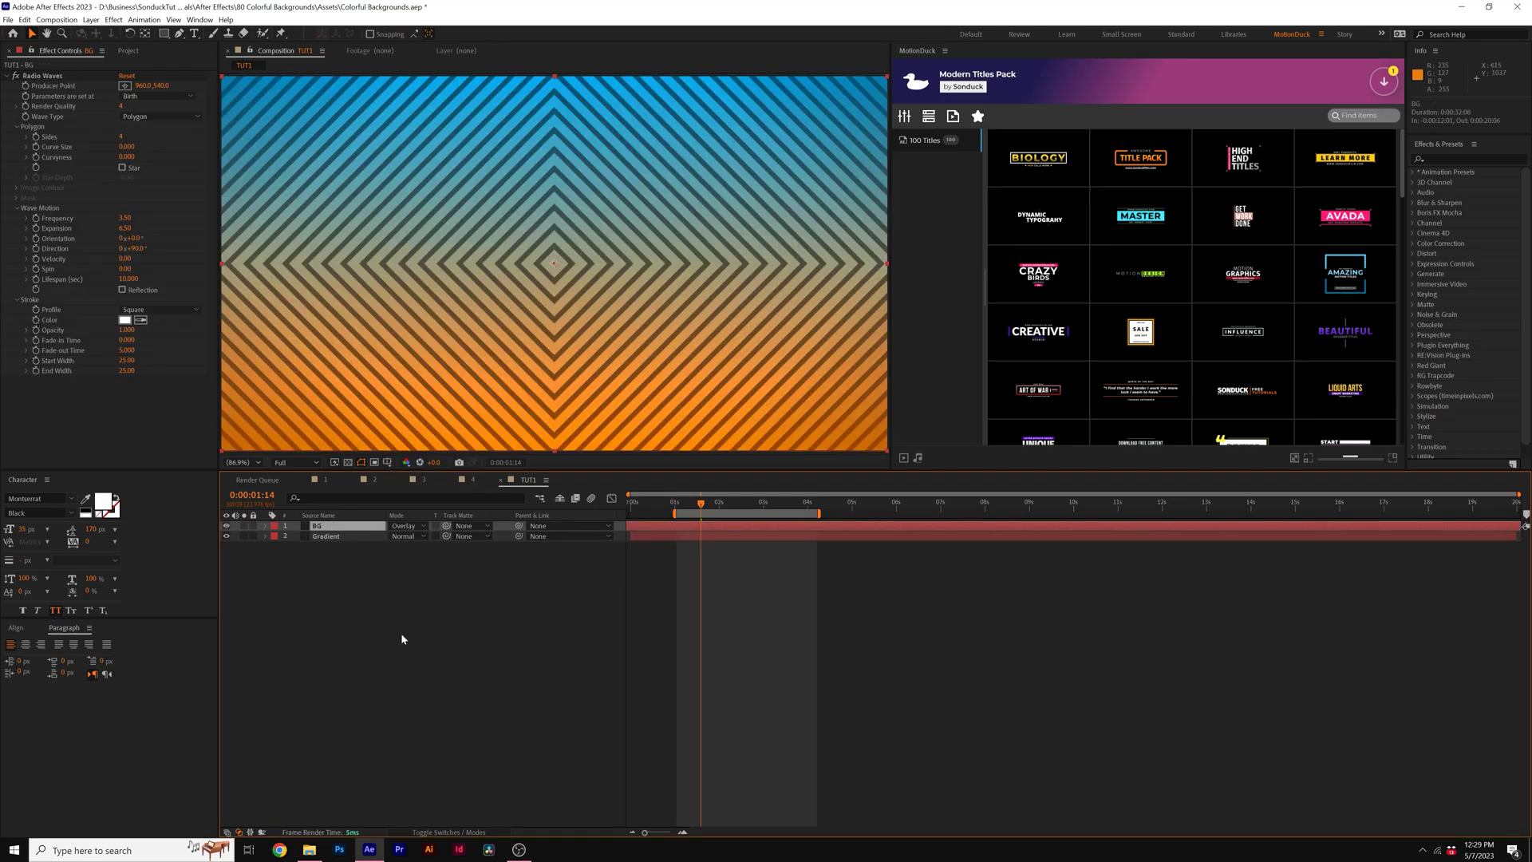
- Place the Gradient Ramp start beyond the top-left (-214,-100) and end at lower right (1970,1126)
left_click(401, 634)
scroll(528, 375, "down", 2)
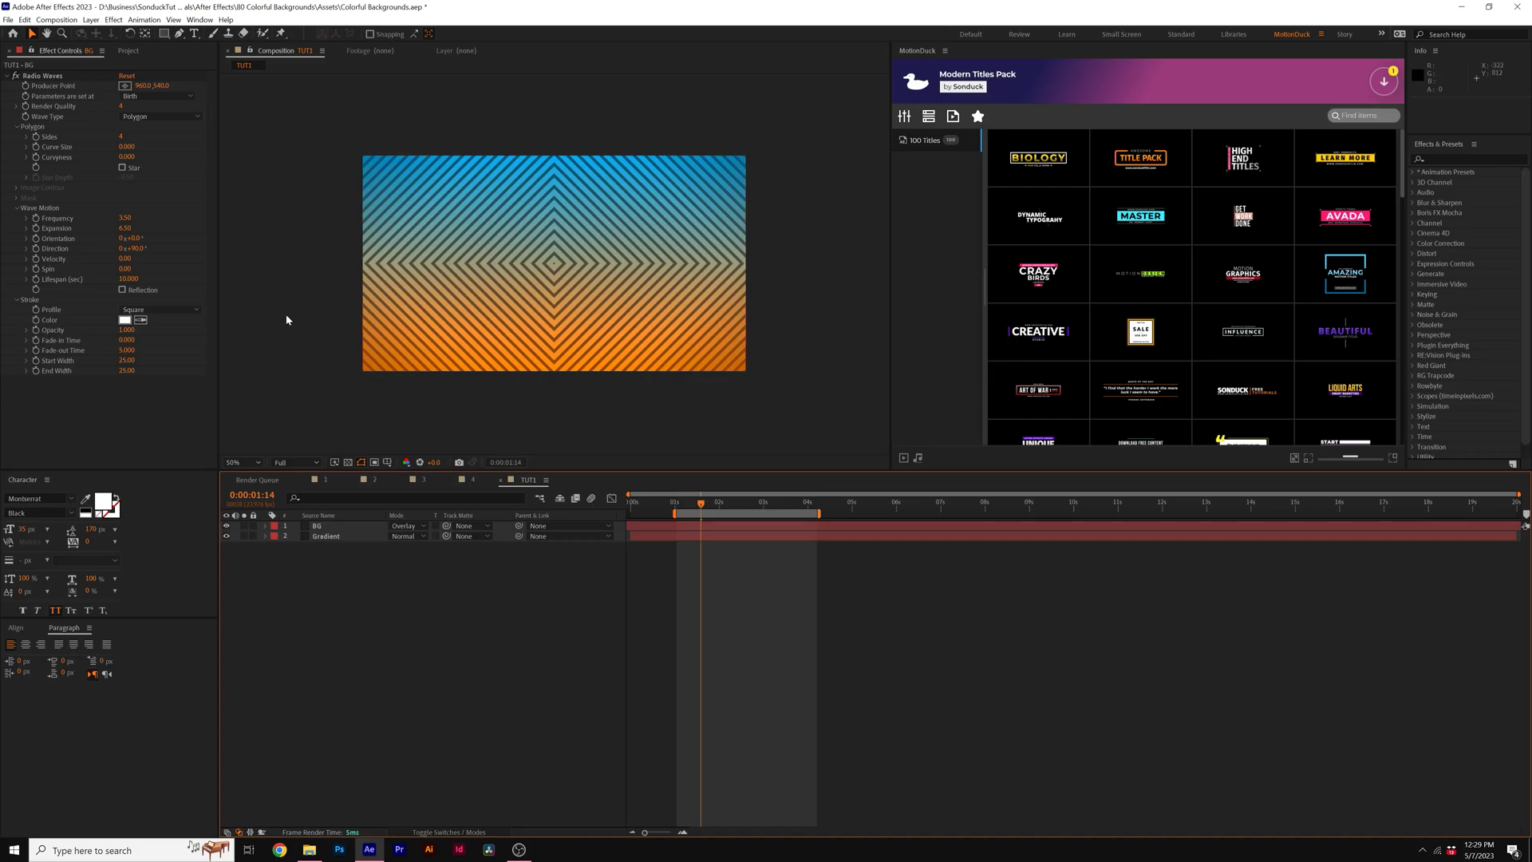
left_click(323, 537)
left_click(58, 76)
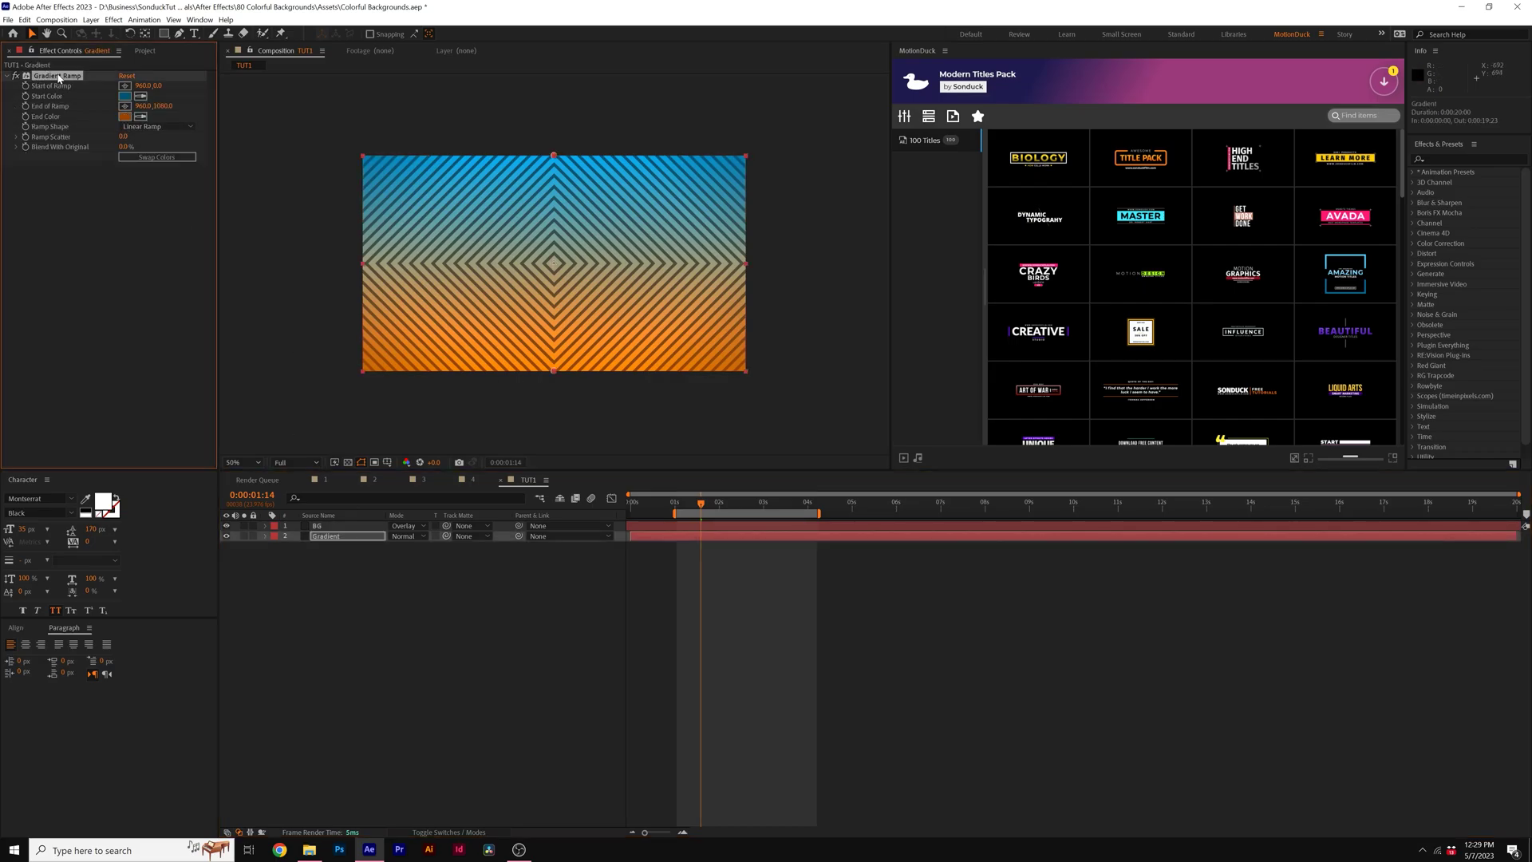
left_click(124, 86)
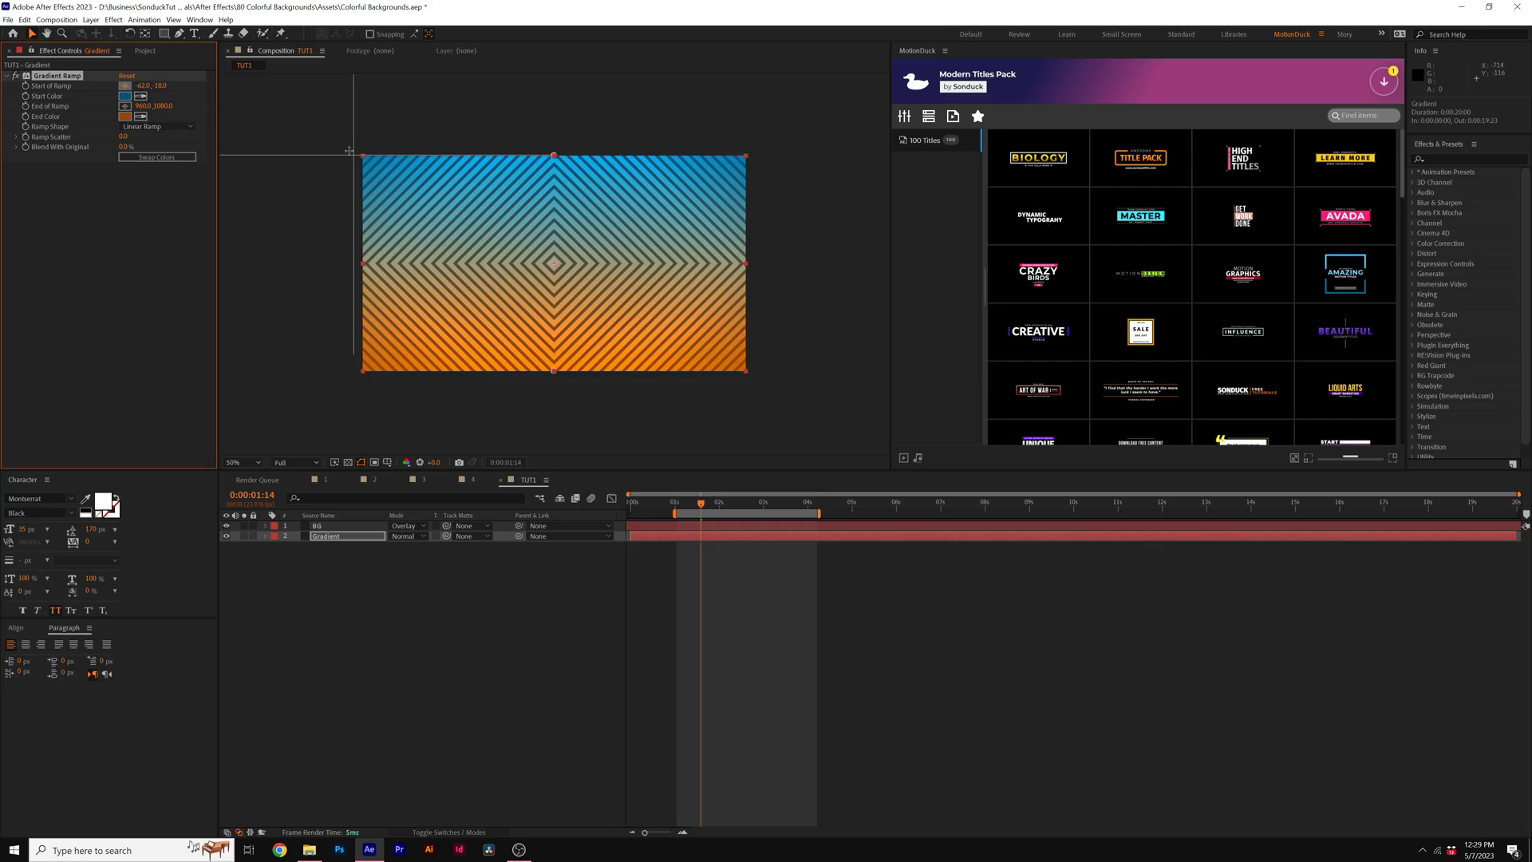
left_click(320, 137)
left_click(125, 106)
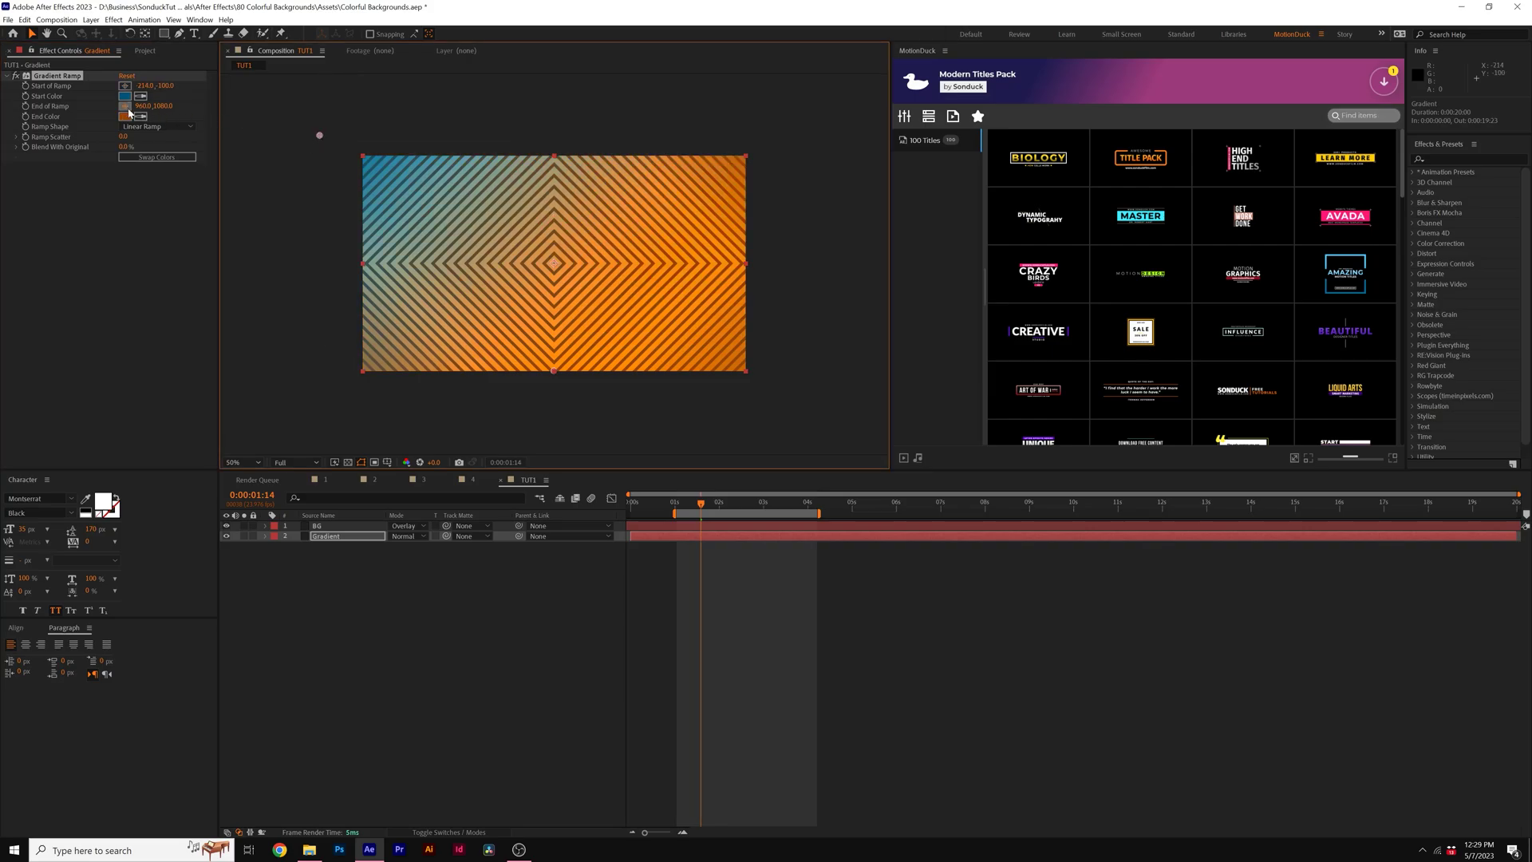
left_click(755, 381)
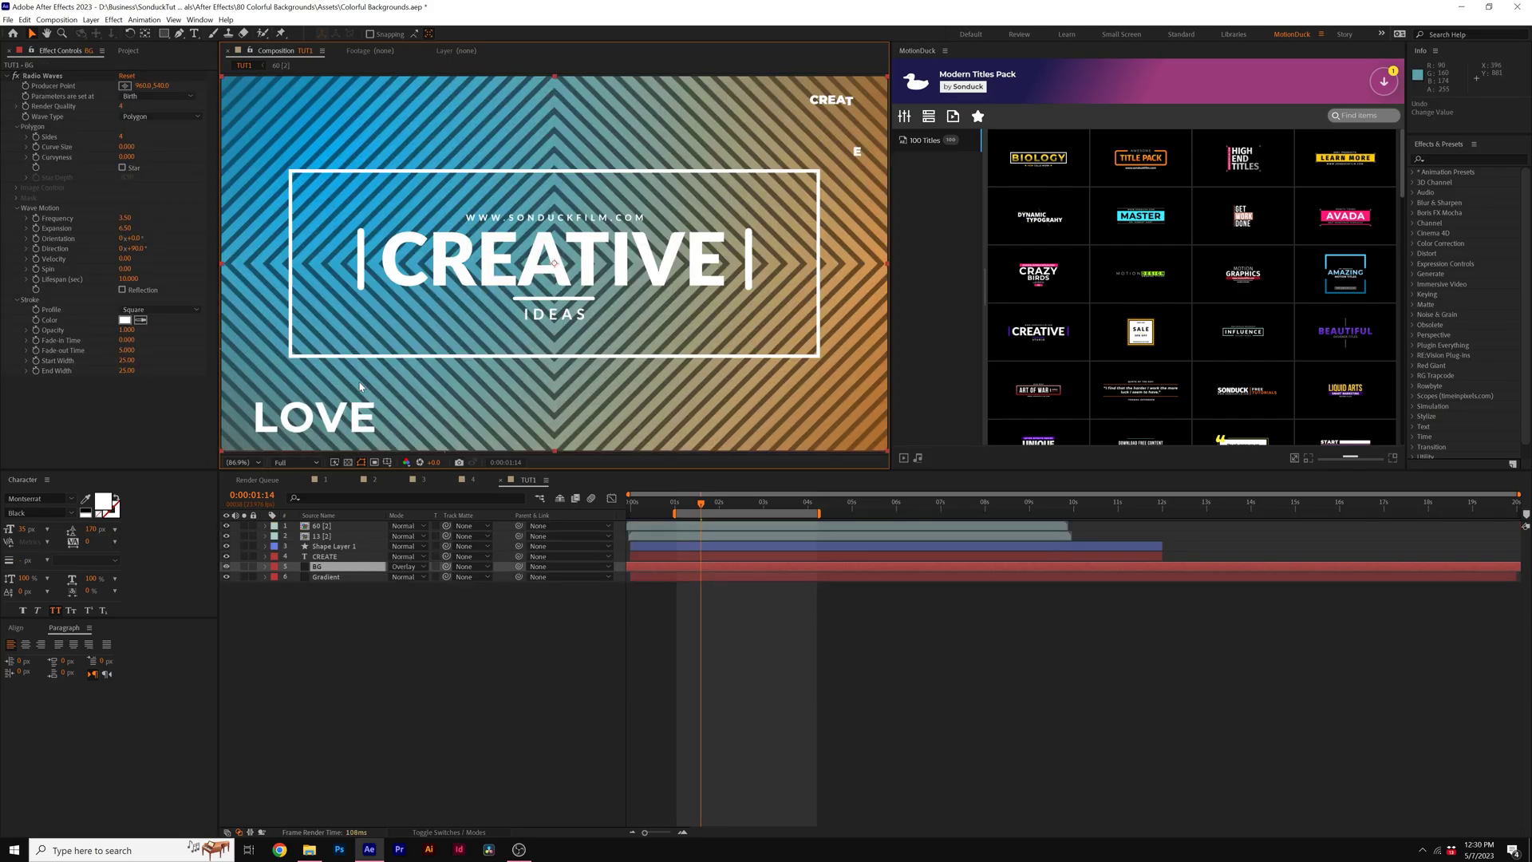
- Set the BG Radio Waves Fade-out Time to 10
left_click(125, 351)
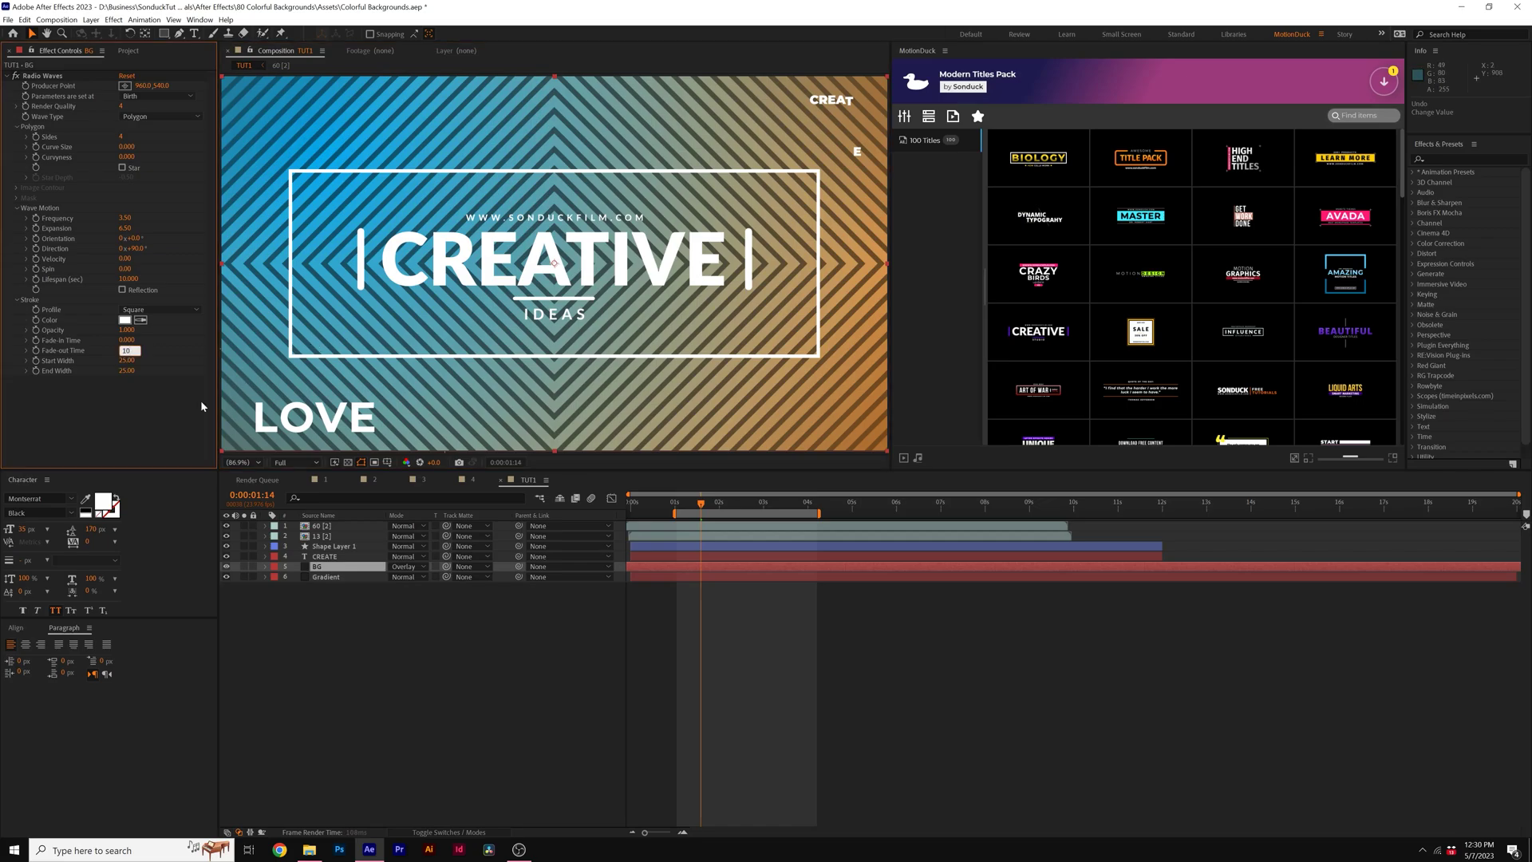
key("Return")
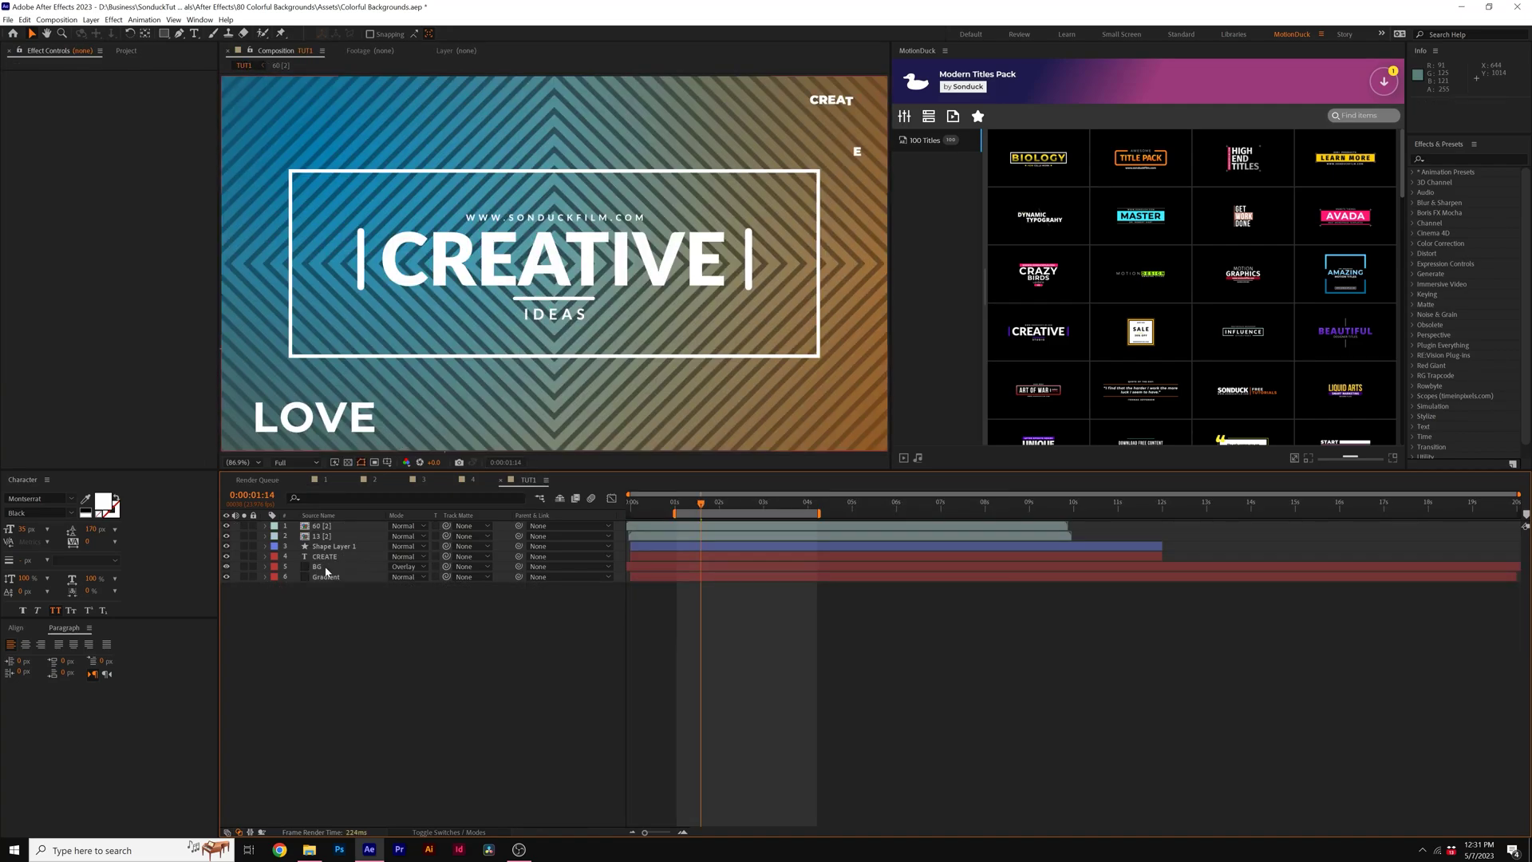
- Move the BG waves' Producer Point to the top-left corner and set Sides to 128
left_click(326, 570)
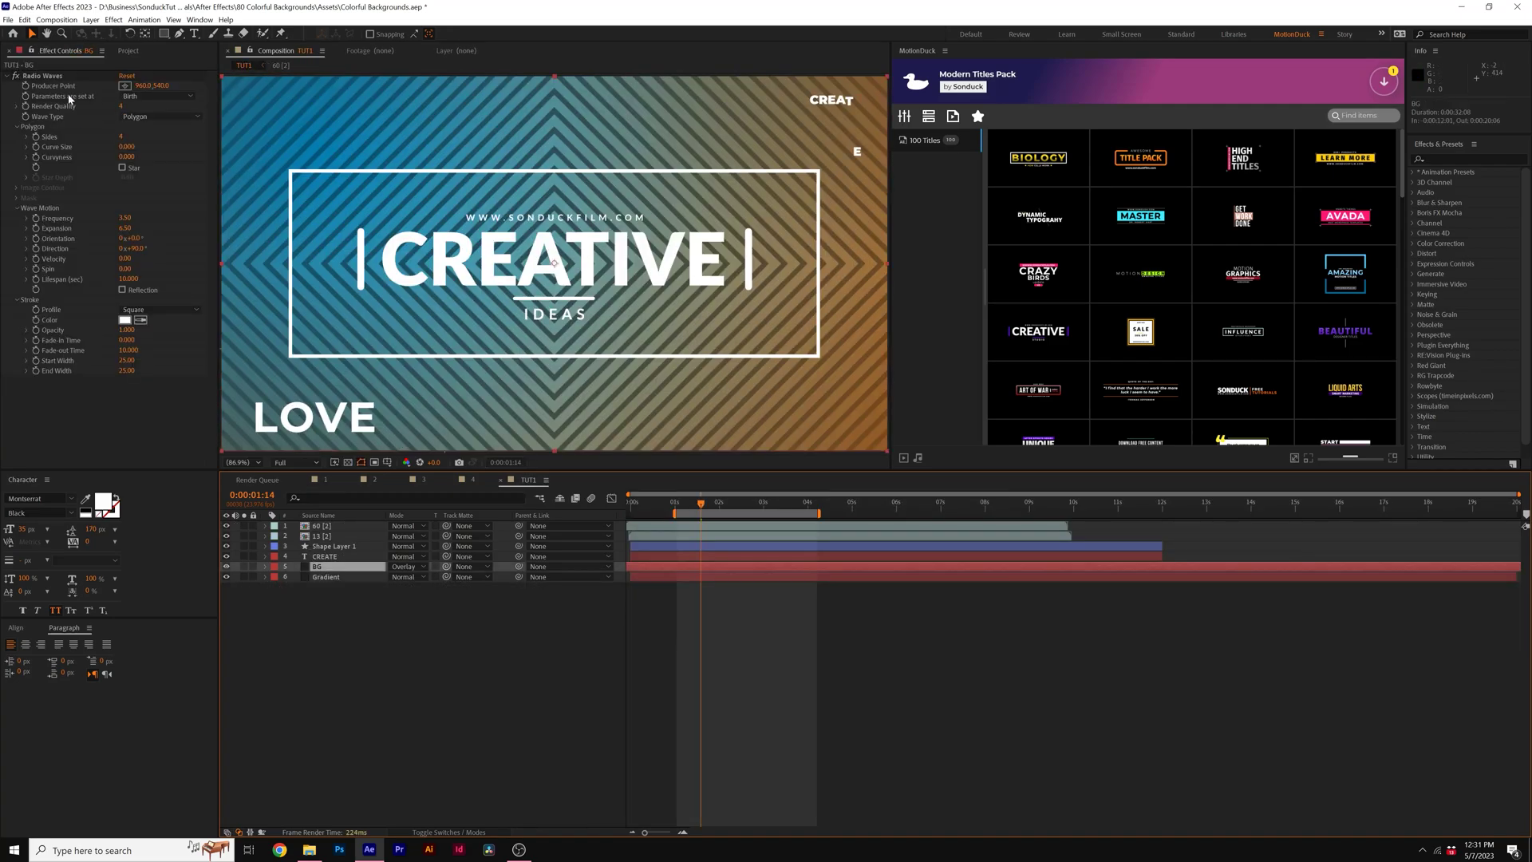
key("comma")
left_click(124, 85)
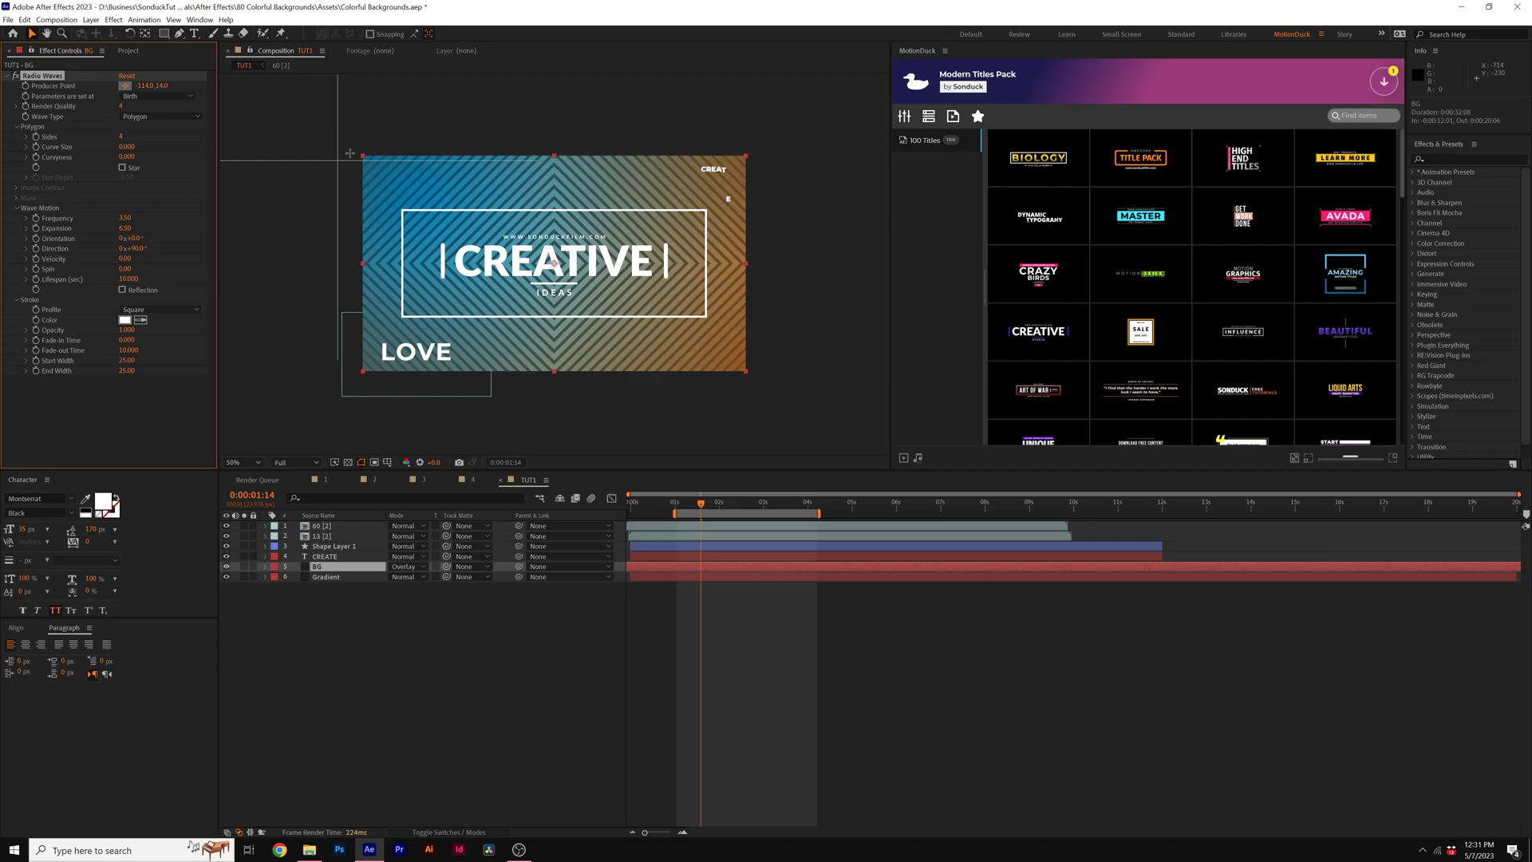
left_click(363, 157)
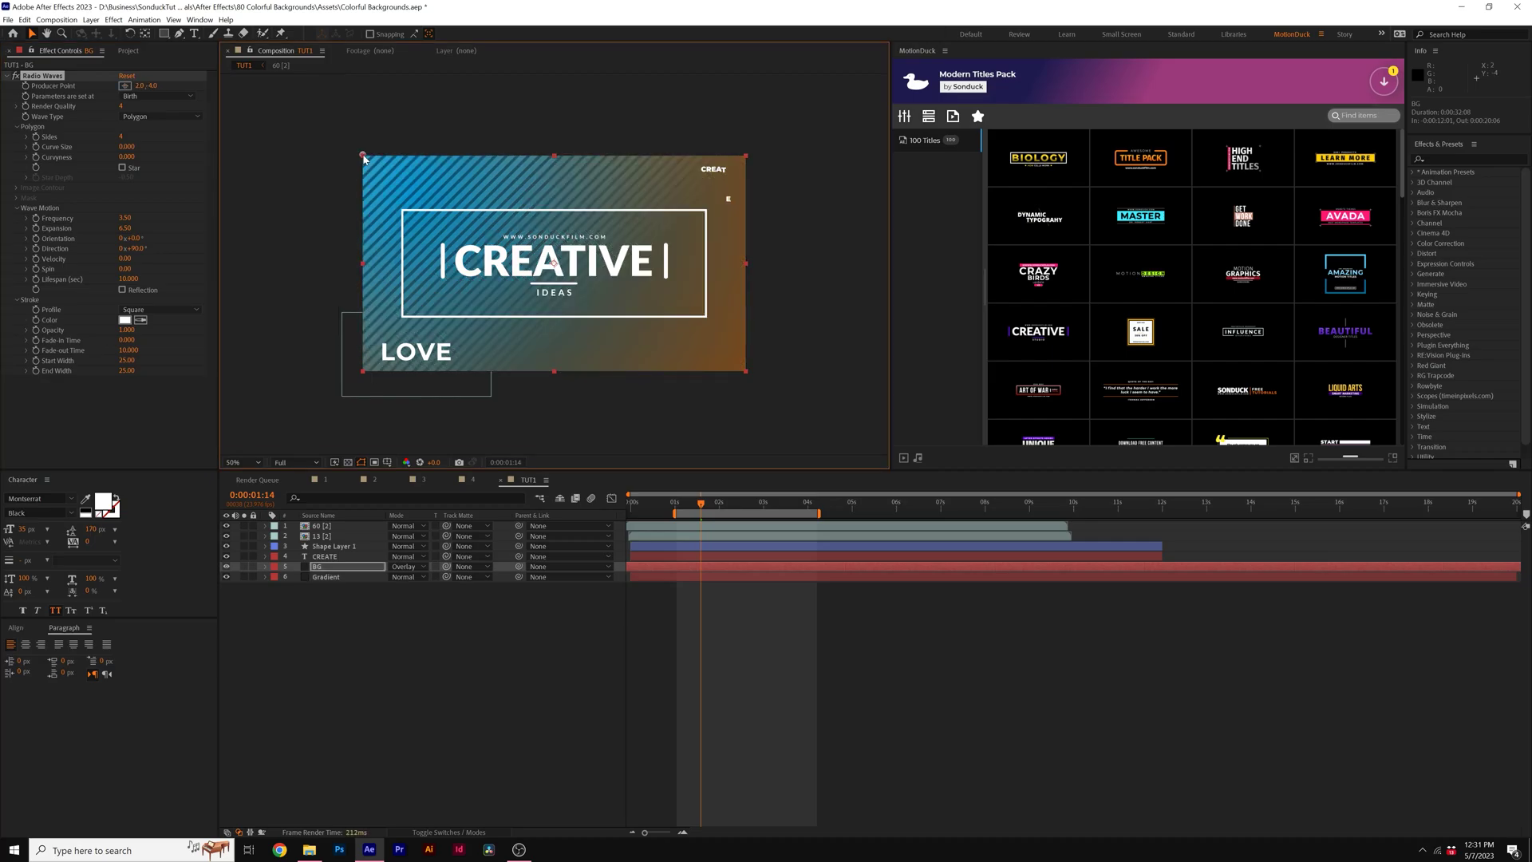
left_click(122, 137)
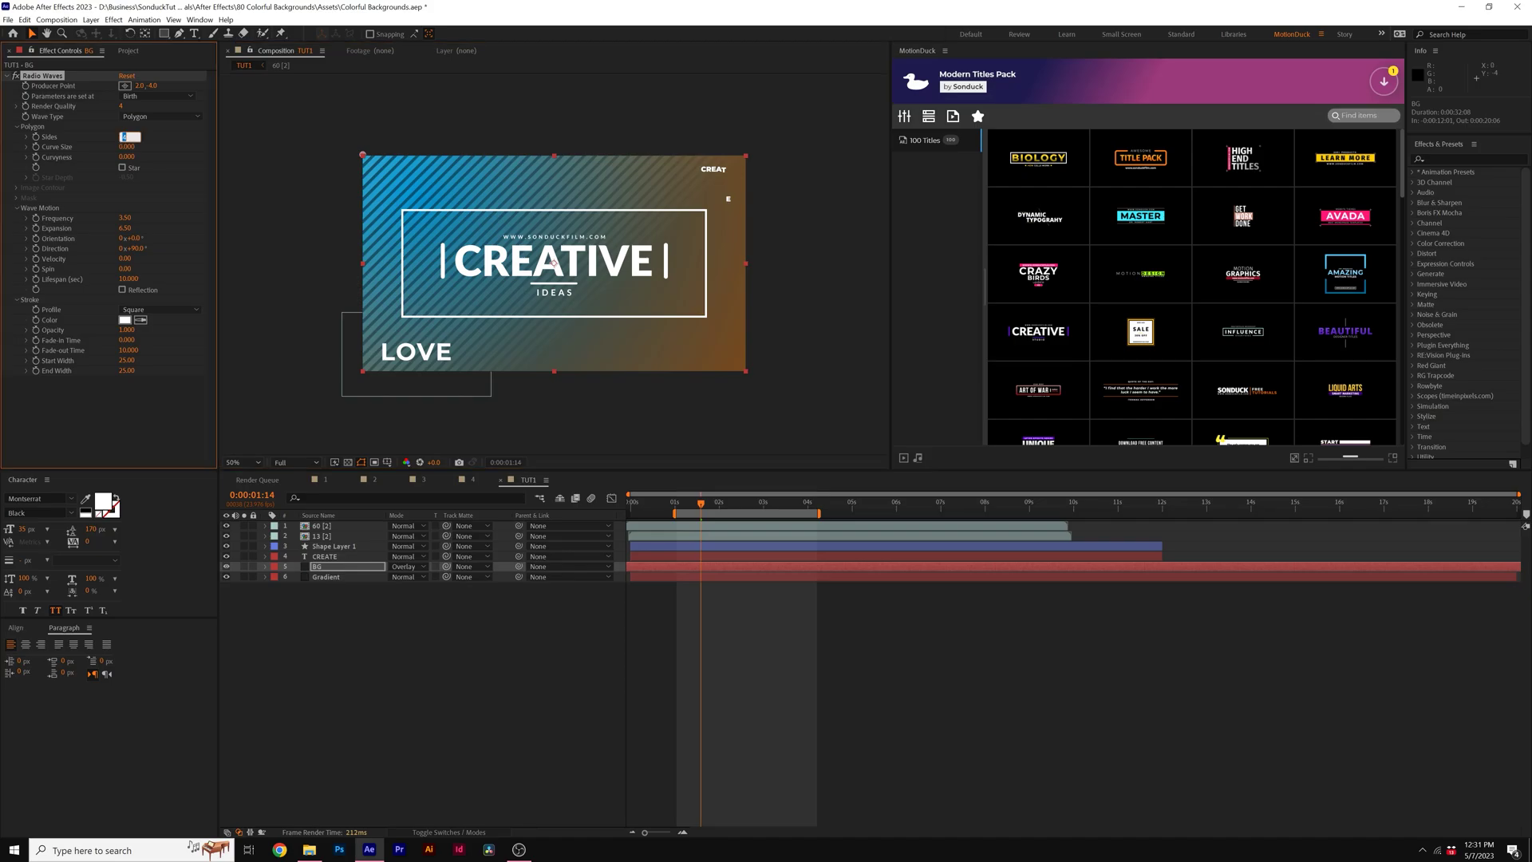
key("Return")
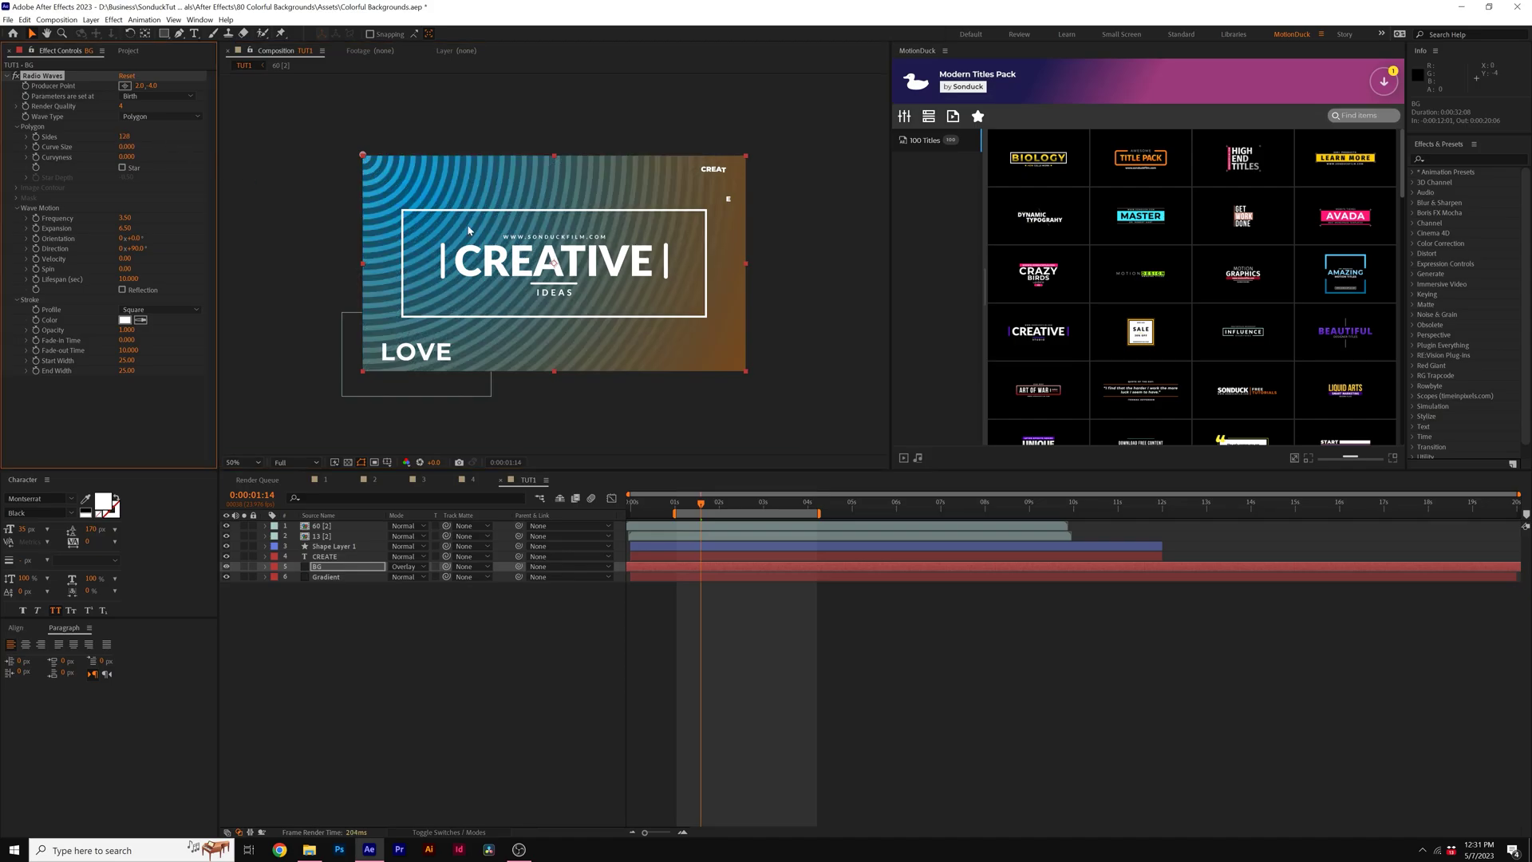
- Raise the waves' Lifespan to 20 seconds and trim BG to end around 10 seconds
key("slash")
key("comma")
left_click_drag(168, 284, 201, 285)
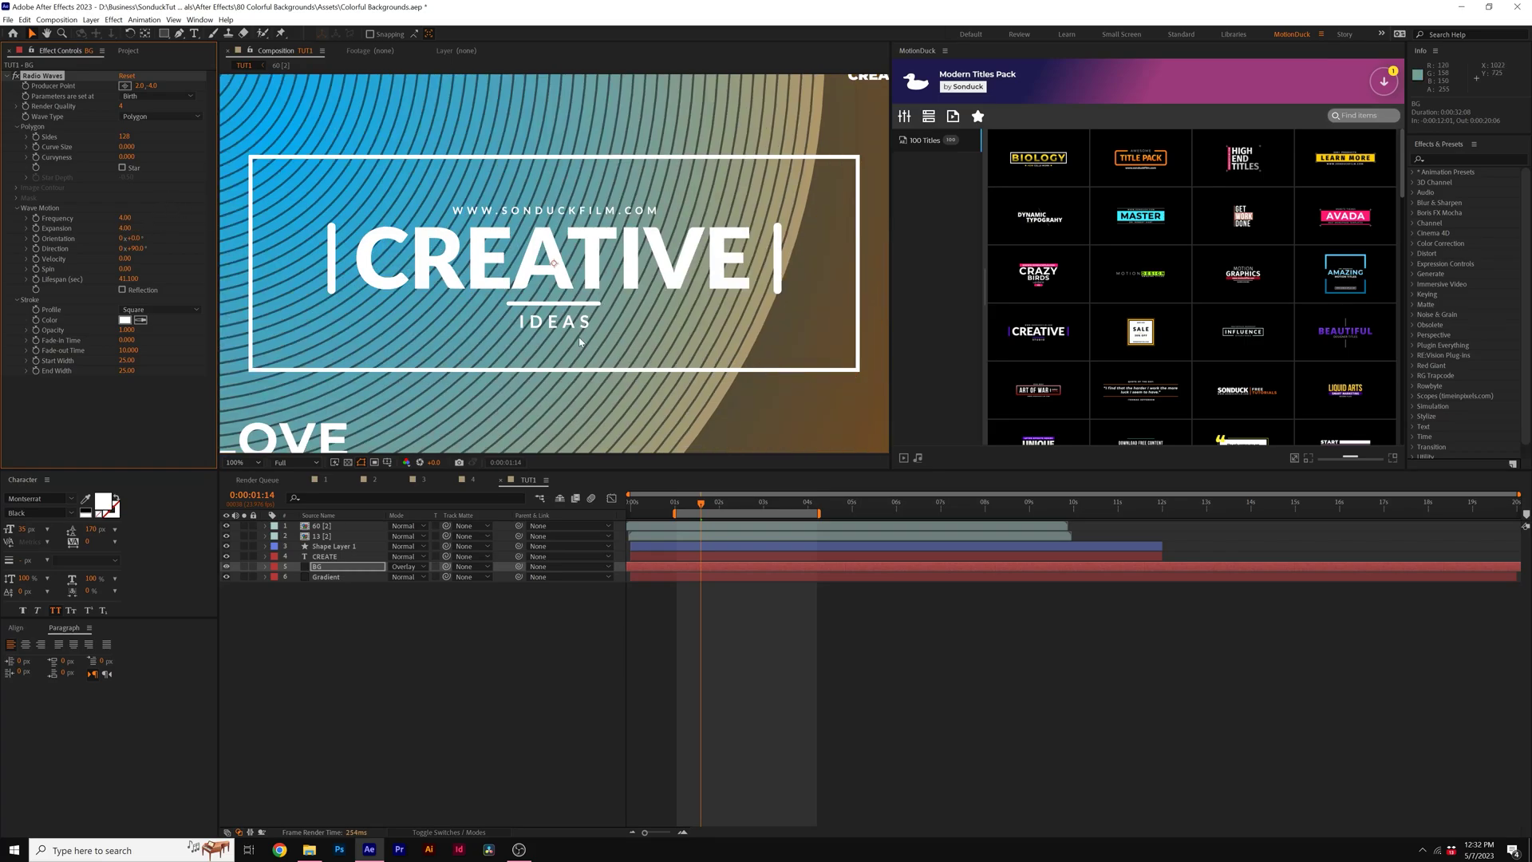
scroll(580, 342, "down", 2)
left_click(758, 568)
key("shift+alt+Page_Up")
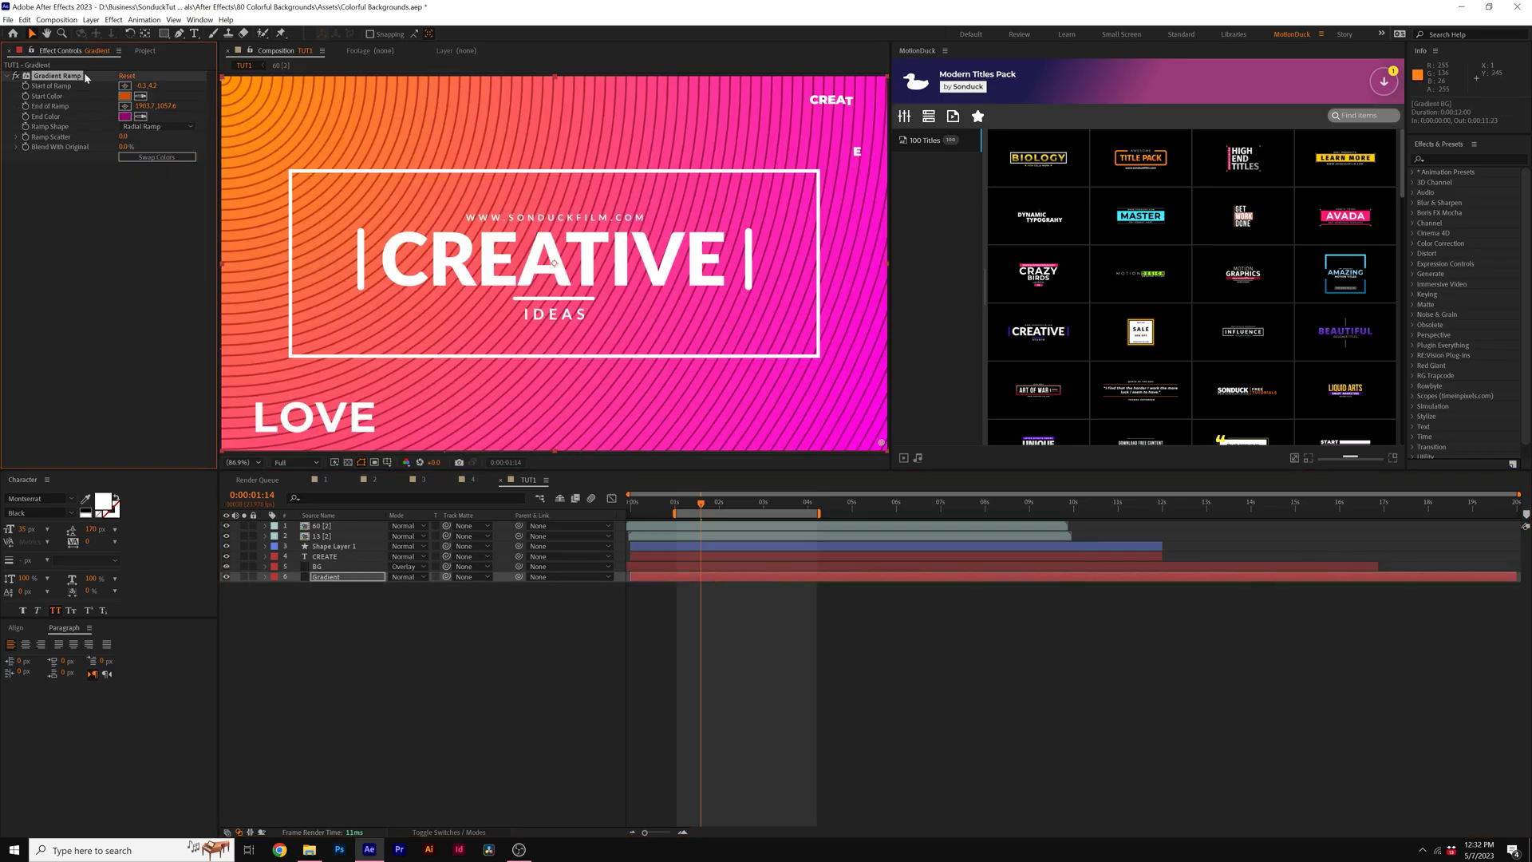
- Scroll down the panel toward the Gradient Ramp settings
scroll(473, 379, "down", 2)
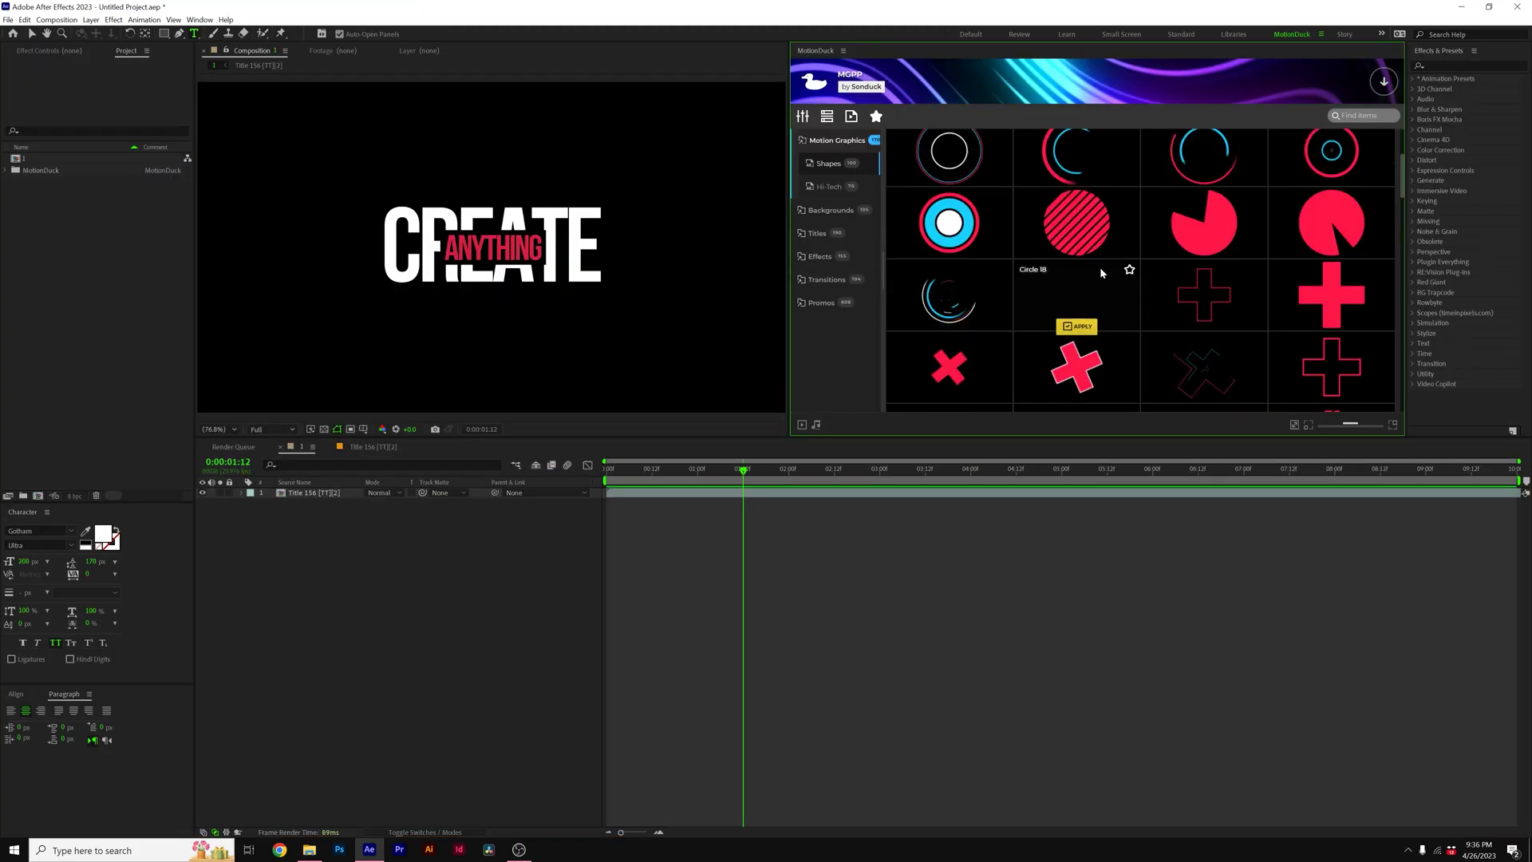
- Apply the Explosion 4 animation from the MotionDuck library to the composition
scroll(1101, 266, "up", 2)
scroll(1105, 287, "down", 4)
scroll(1115, 315, "down", 2)
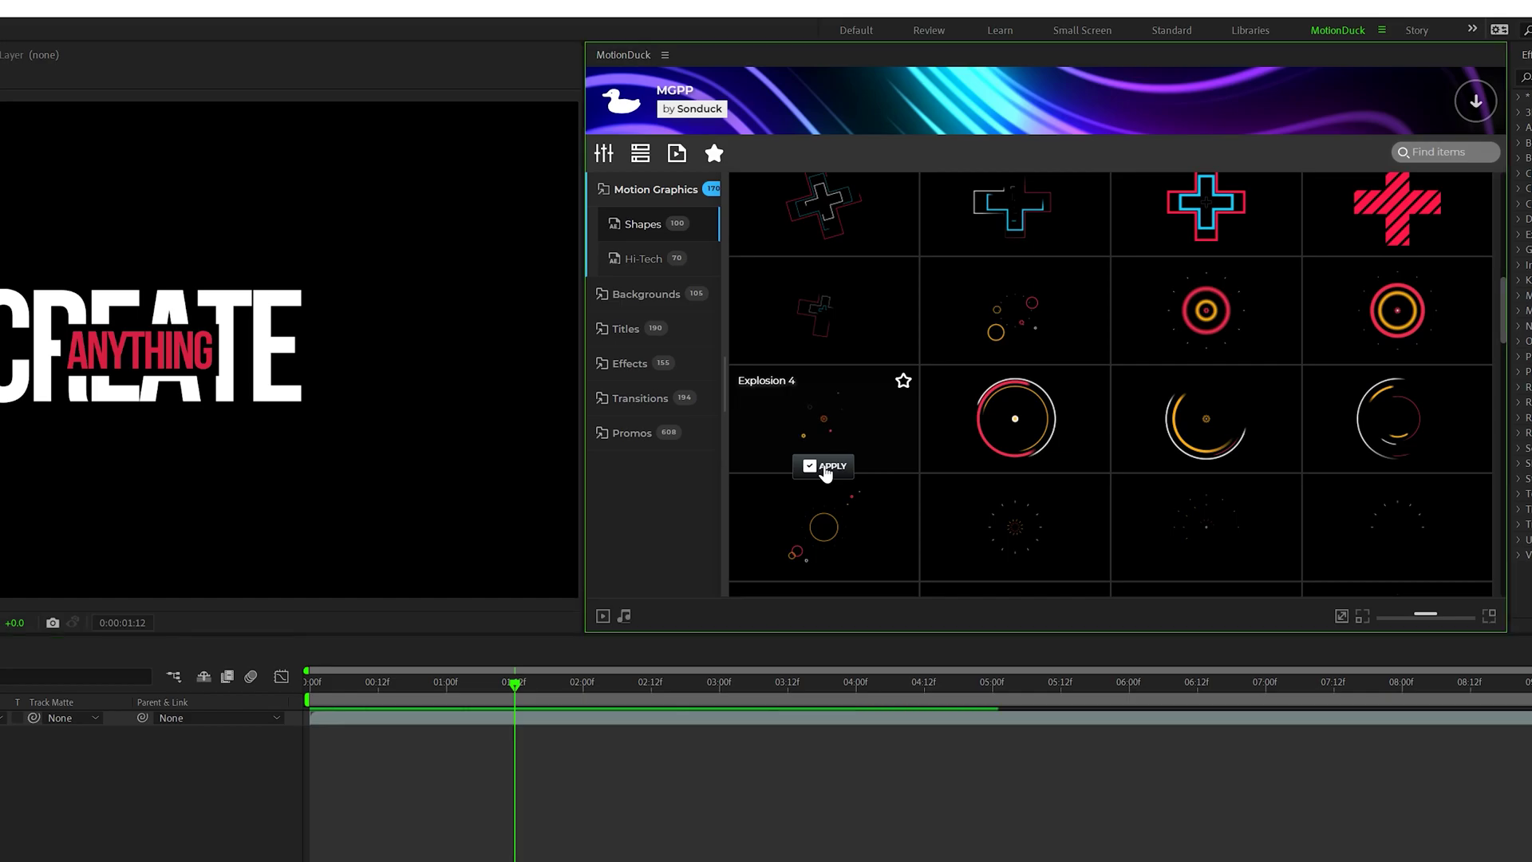
left_click(825, 469)
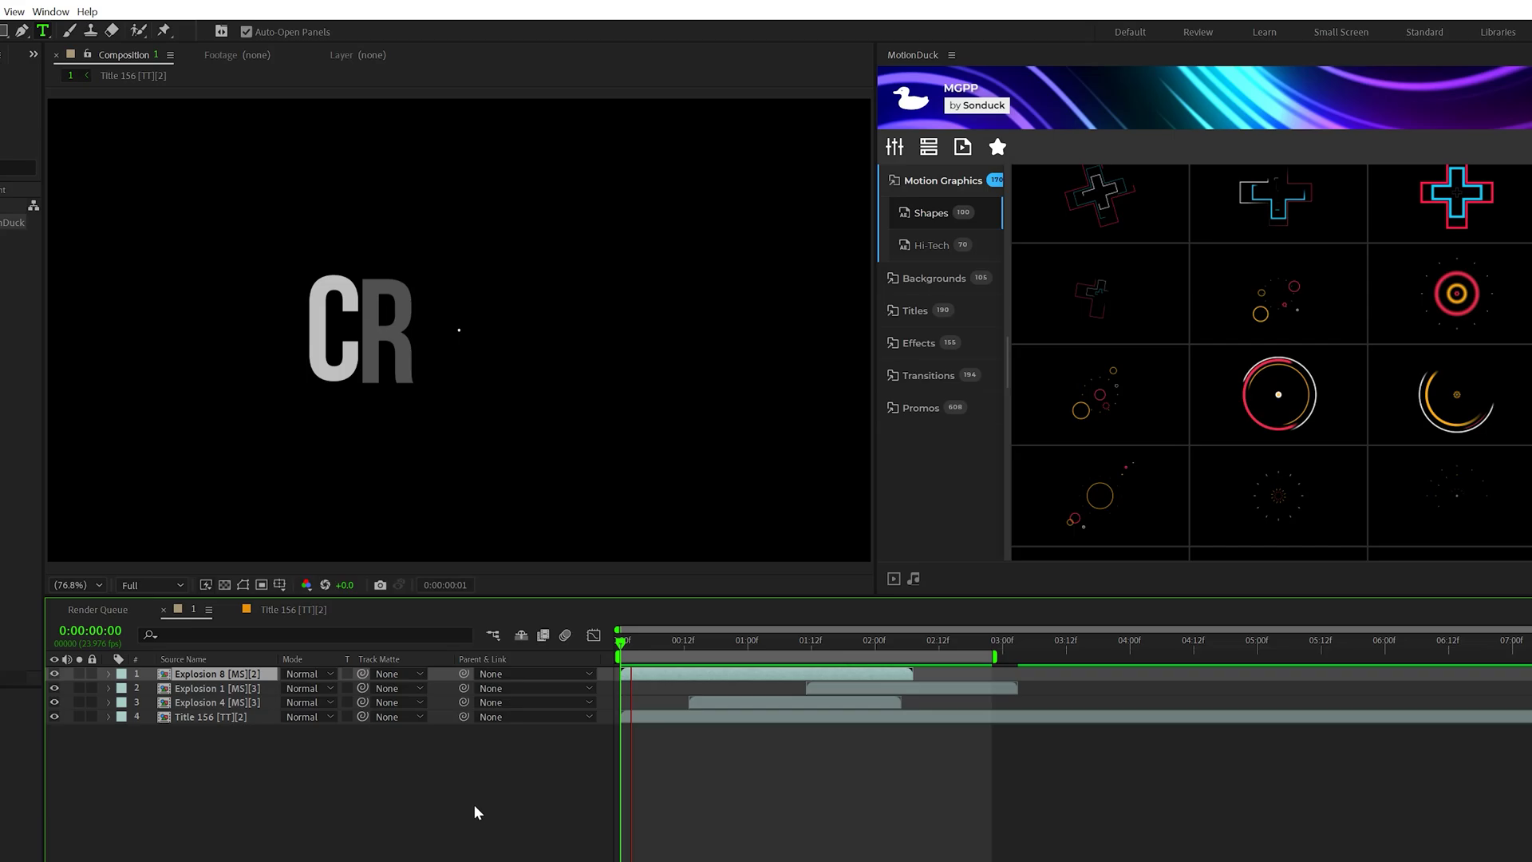
- Apply the Simple & Modern title template from the library's Titles category
left_click(914, 310)
scroll(1312, 383, "down", 5)
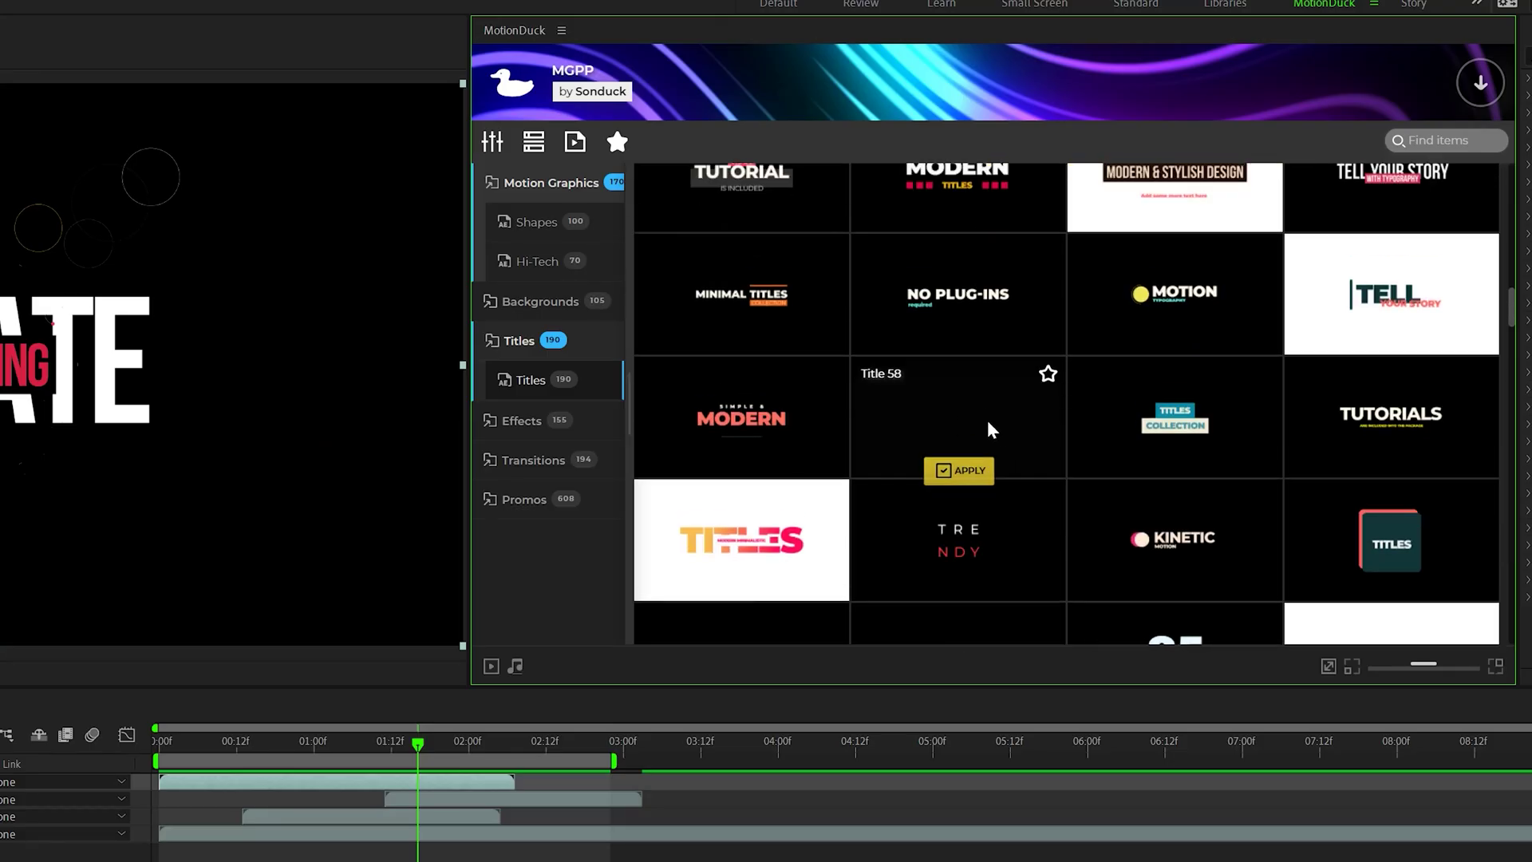
left_click(737, 469)
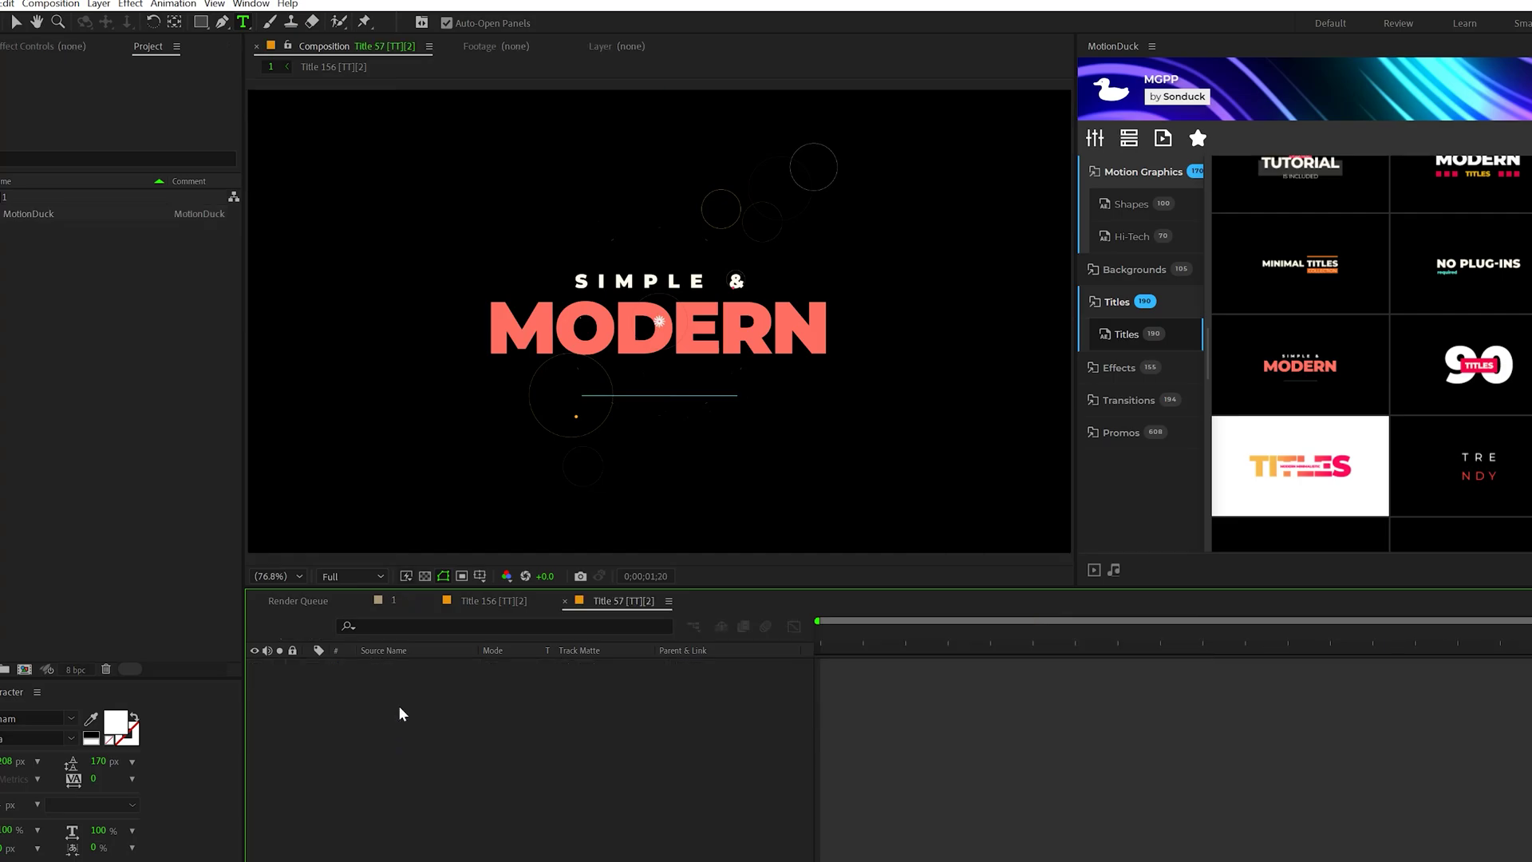
- Change the title's upper text line colour to yellow
left_click(605, 281)
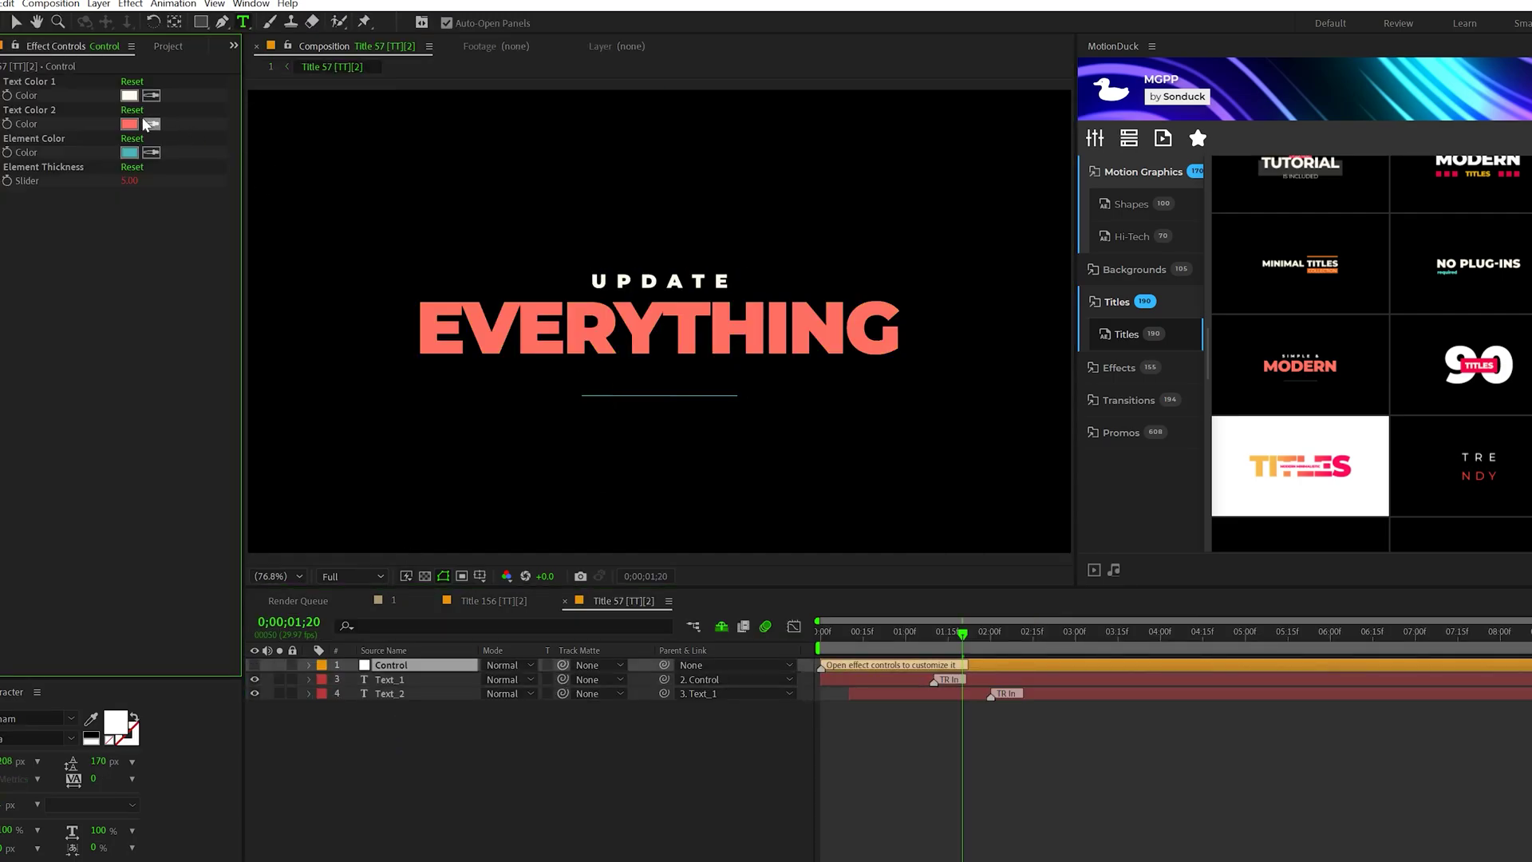
left_click(128, 124)
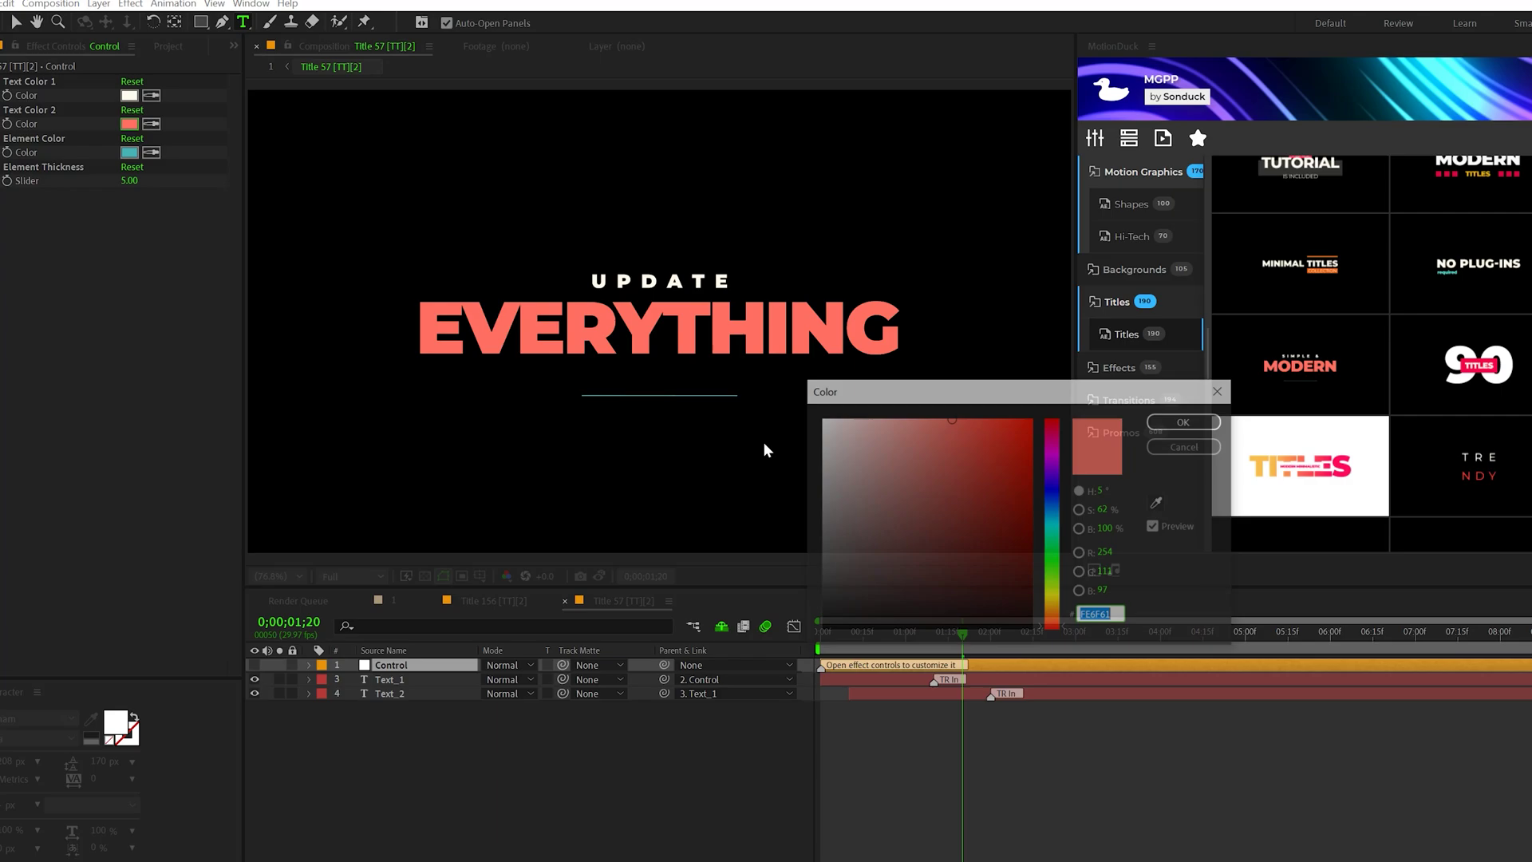
left_click_drag(1053, 627, 1055, 606)
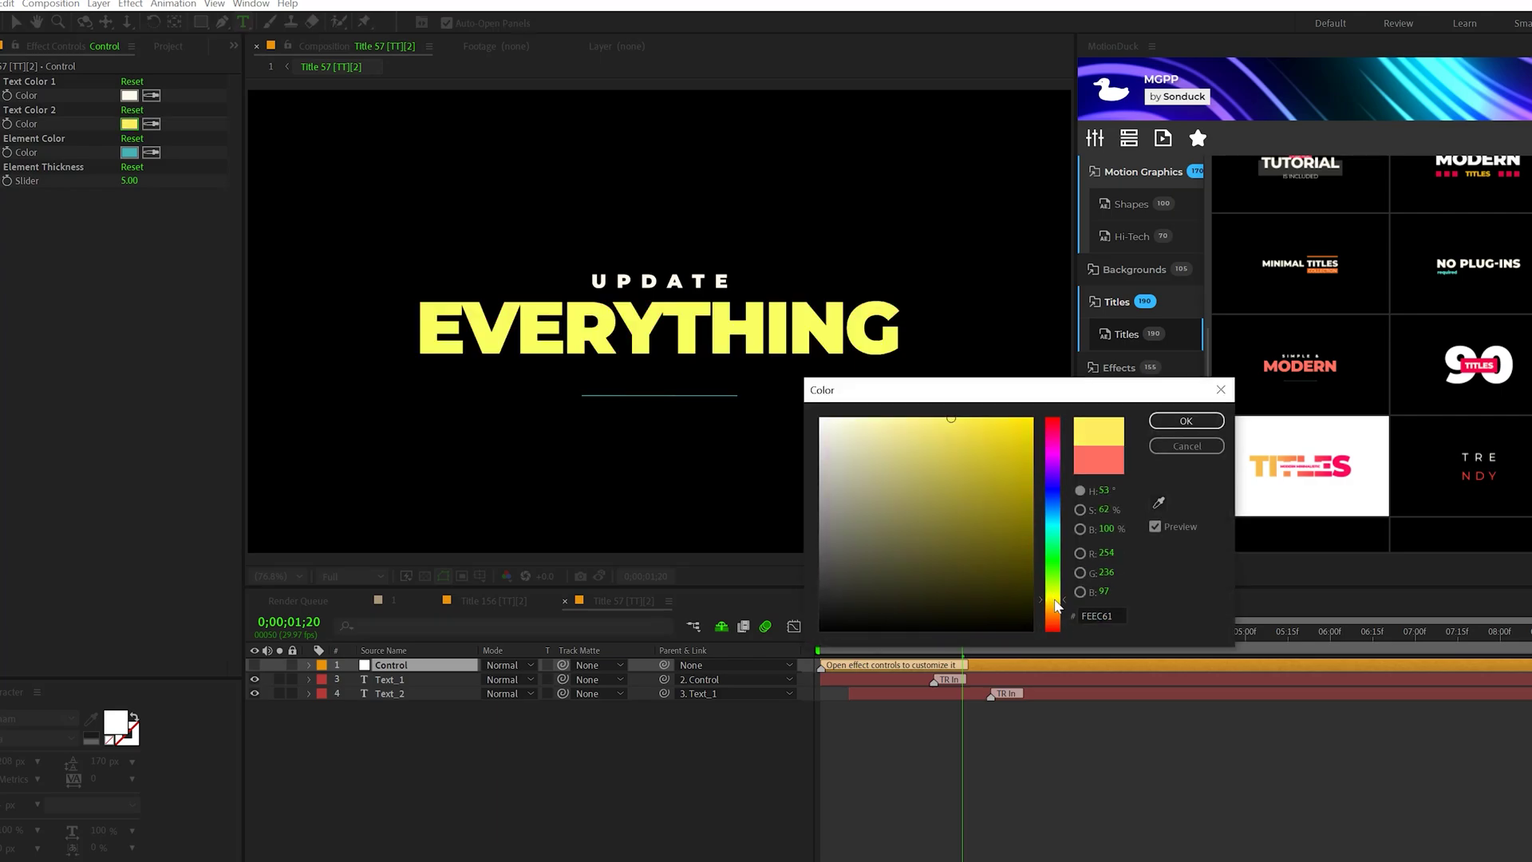
left_click(1186, 421)
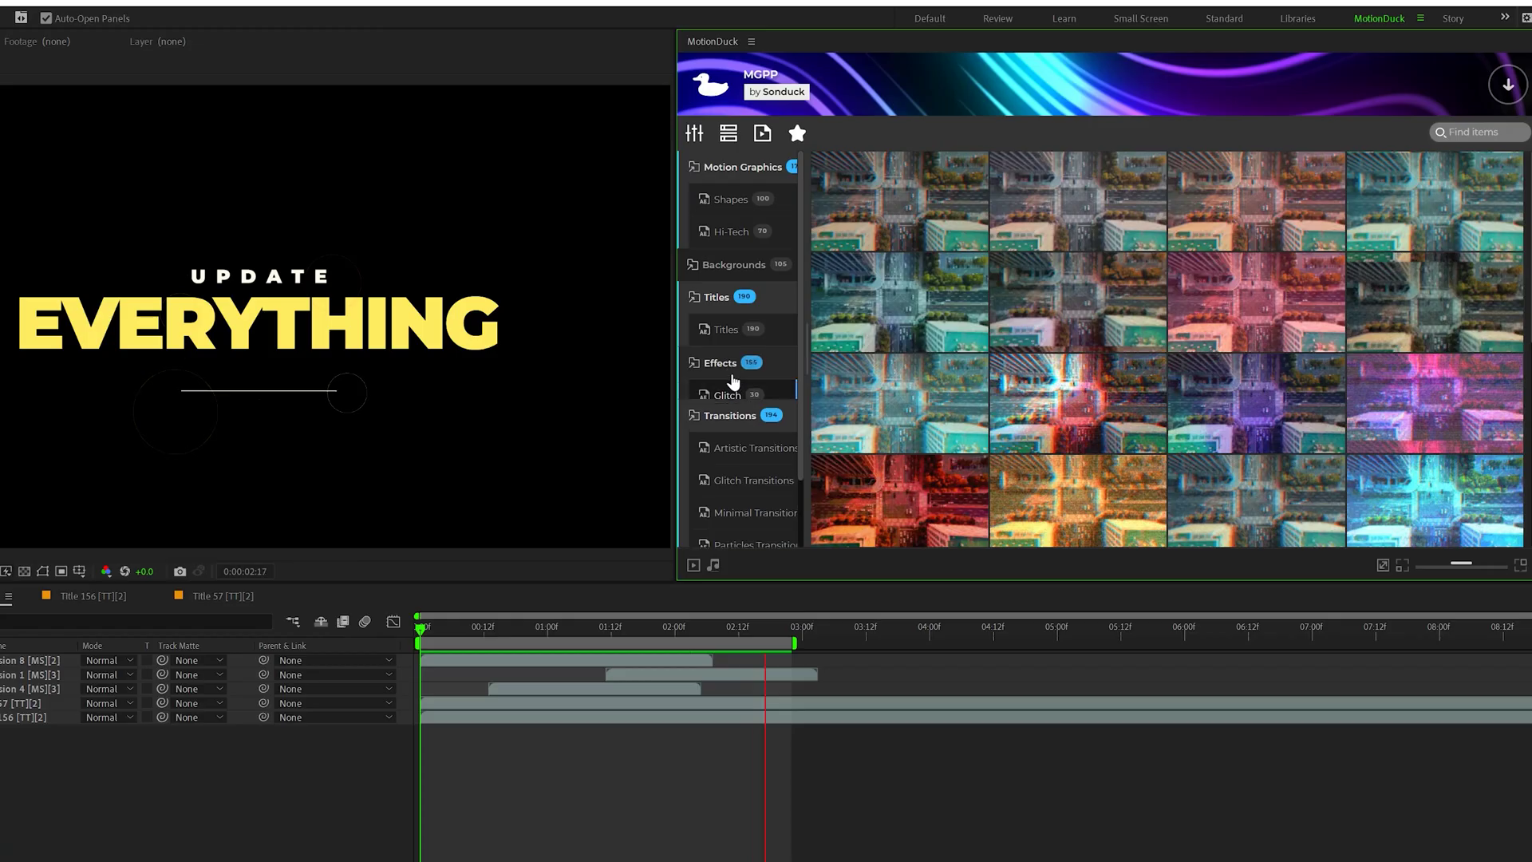
- Browse Particles and Artistic Transitions presets, then apply the 1000+ title and Title 07 to DEMO
left_click(722, 364)
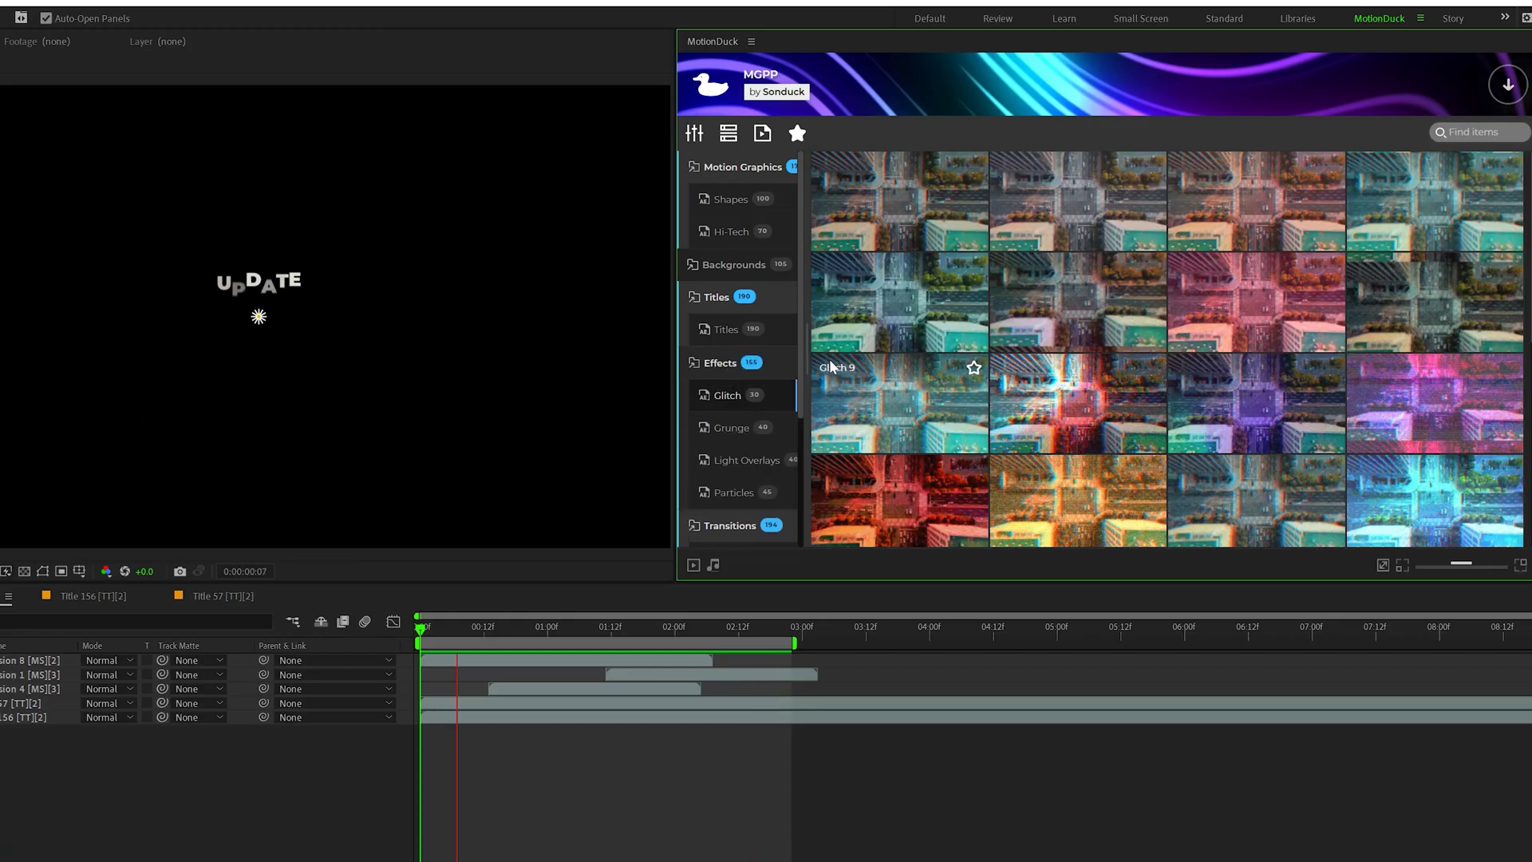
left_click(742, 493)
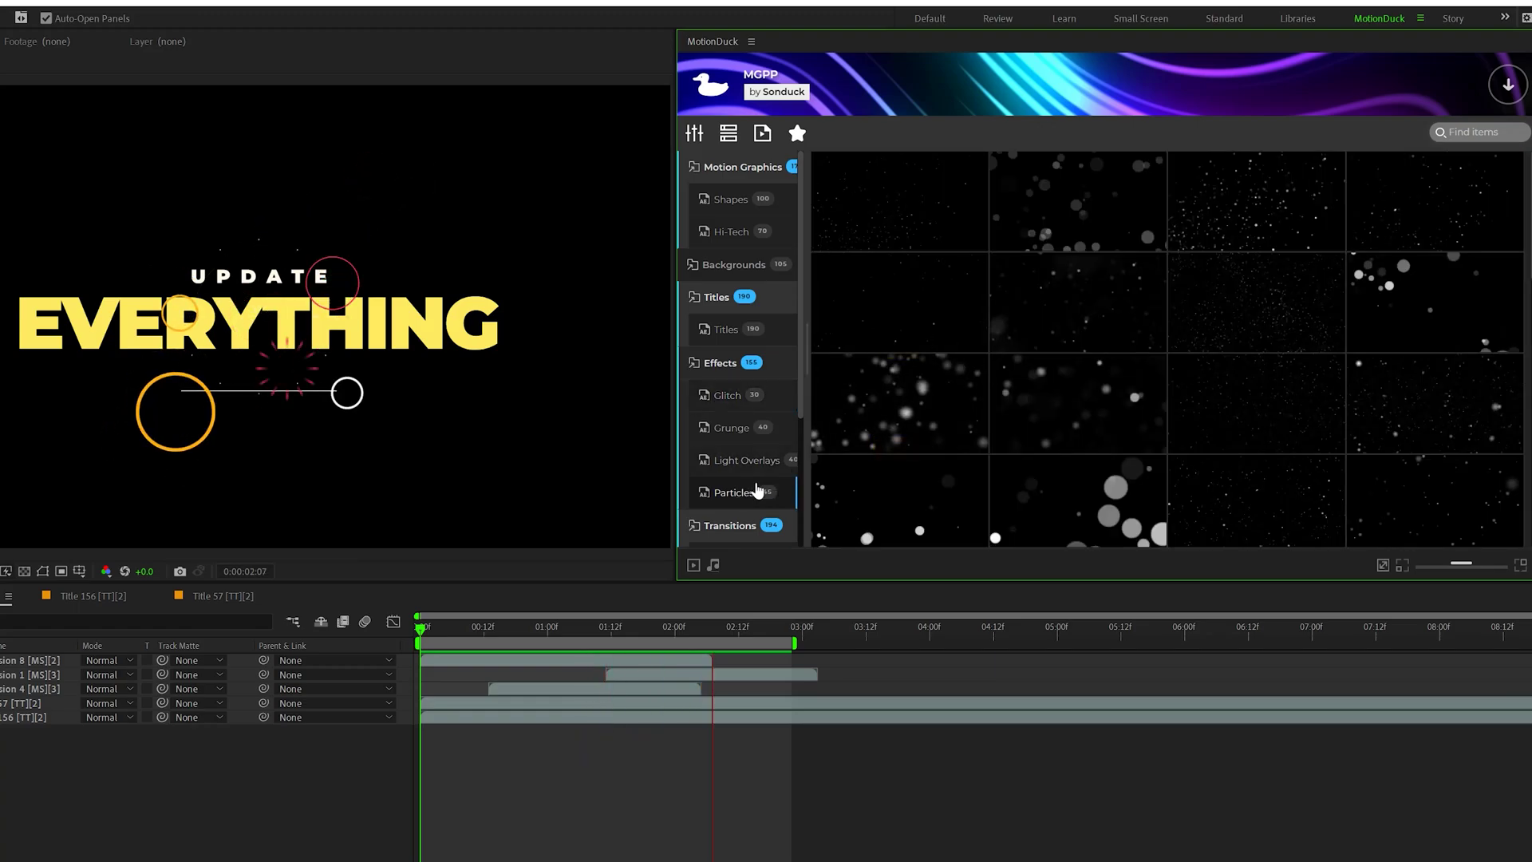
scroll(729, 489, "down", 2)
left_click(728, 489)
left_click(735, 371)
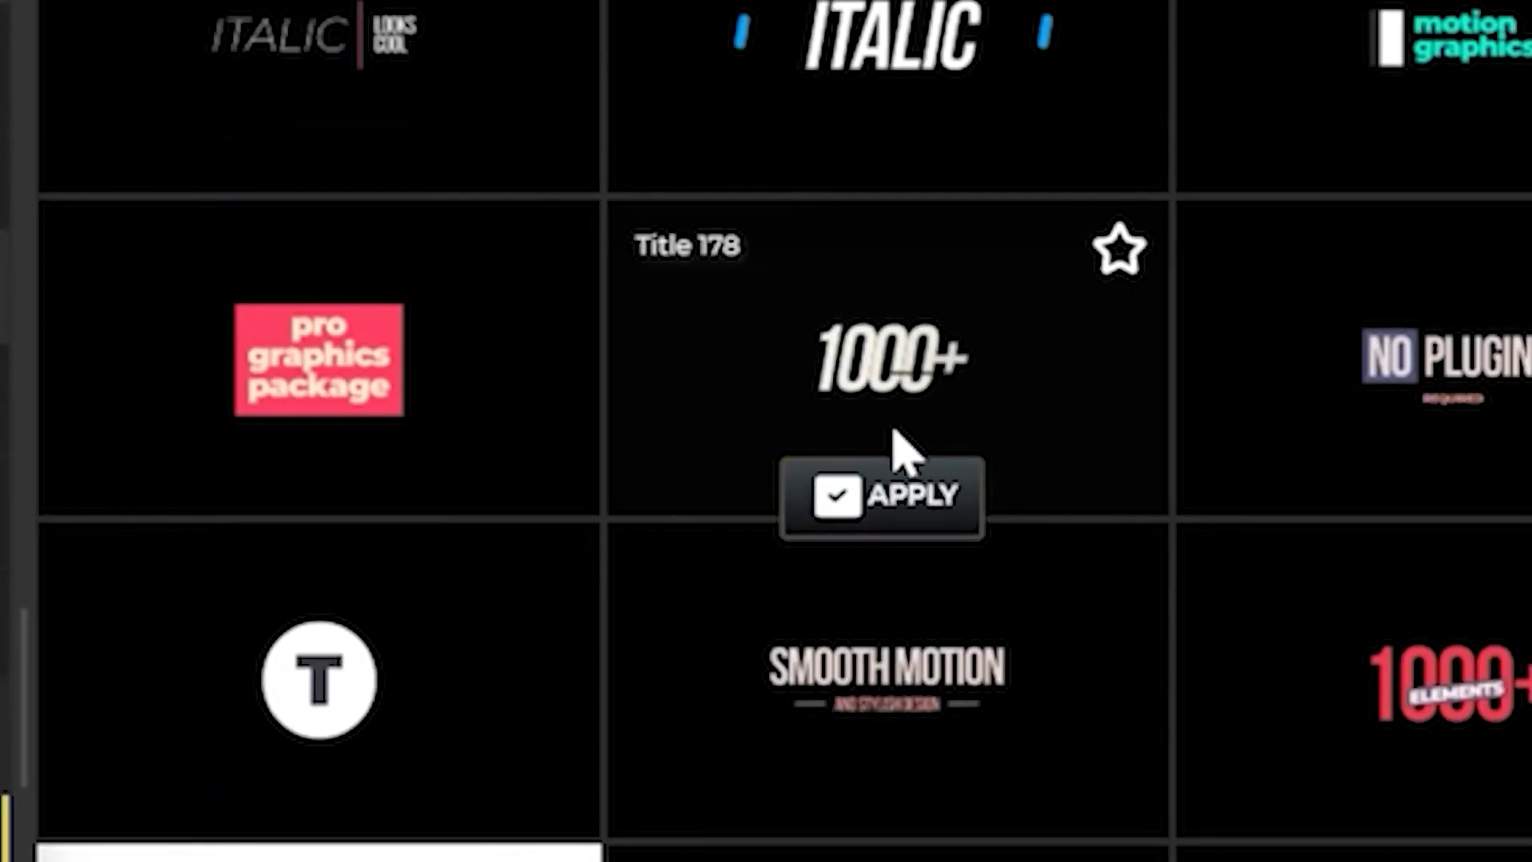
left_click(898, 479)
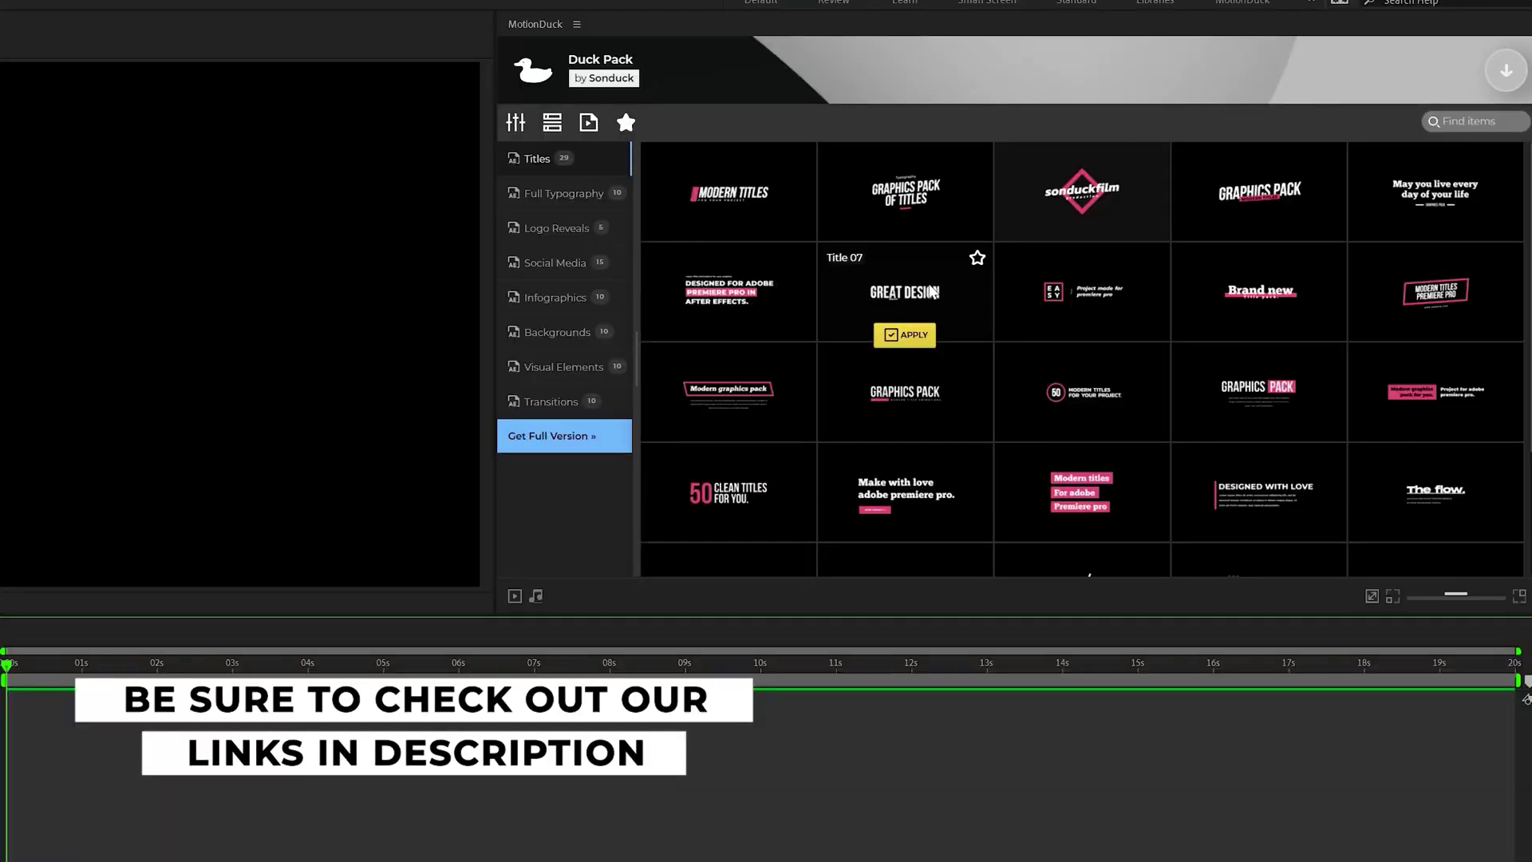
left_click(901, 333)
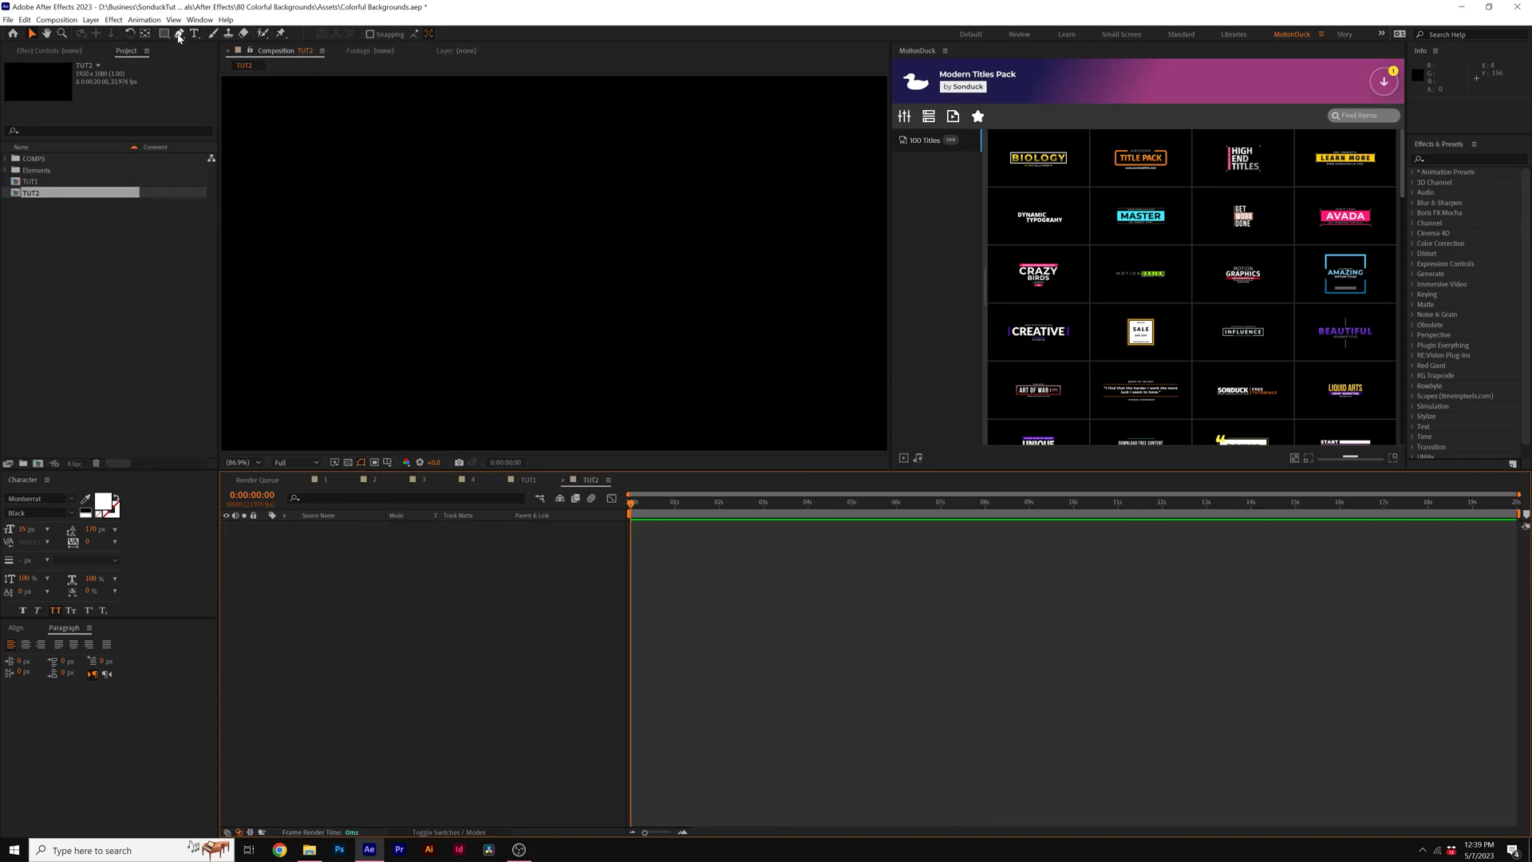
- Select the Pen tool, set new-shape fill to a solid colour and stroke to None, and edit stroke width
left_click(178, 33)
left_click(363, 34)
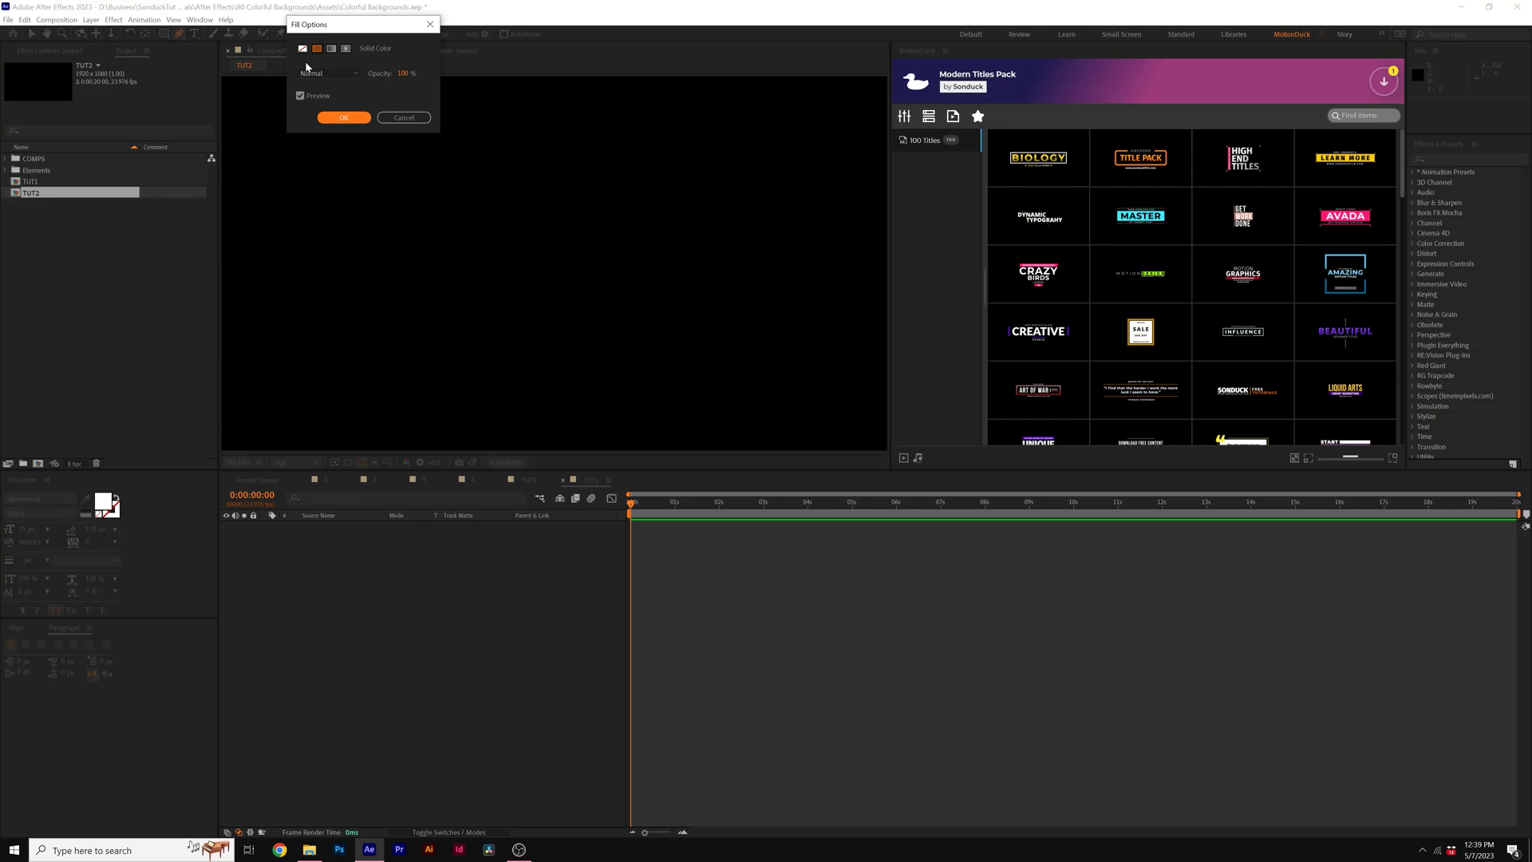
left_click(344, 117)
left_click(400, 35)
left_click(343, 117)
left_click(442, 35)
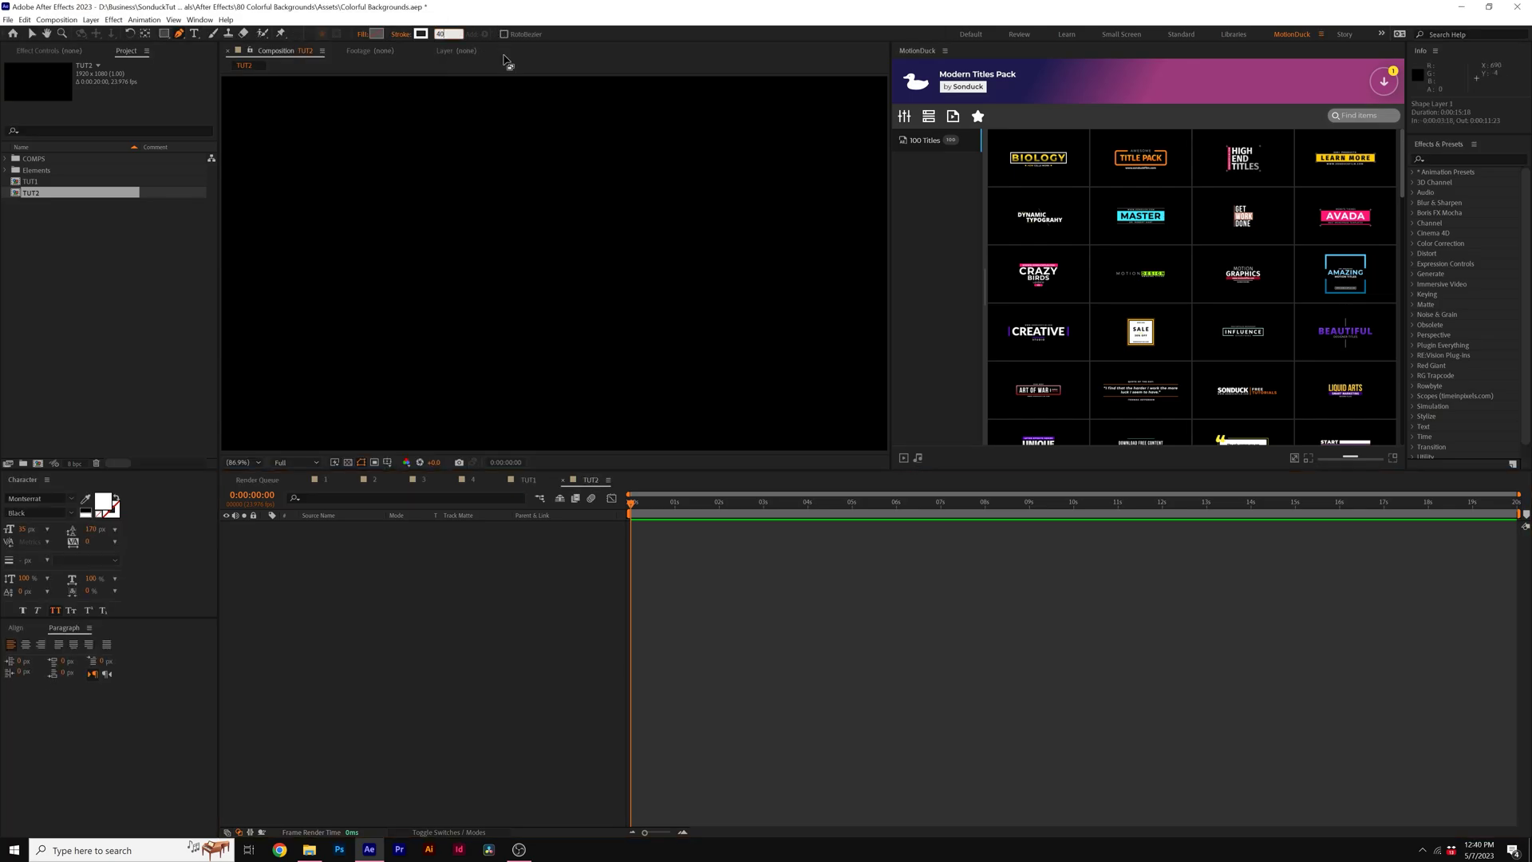
- Commit a 40 px stroke width and draw a white horizontal line across the TUT2 frame
key("Return")
scroll(451, 224, "down", 2)
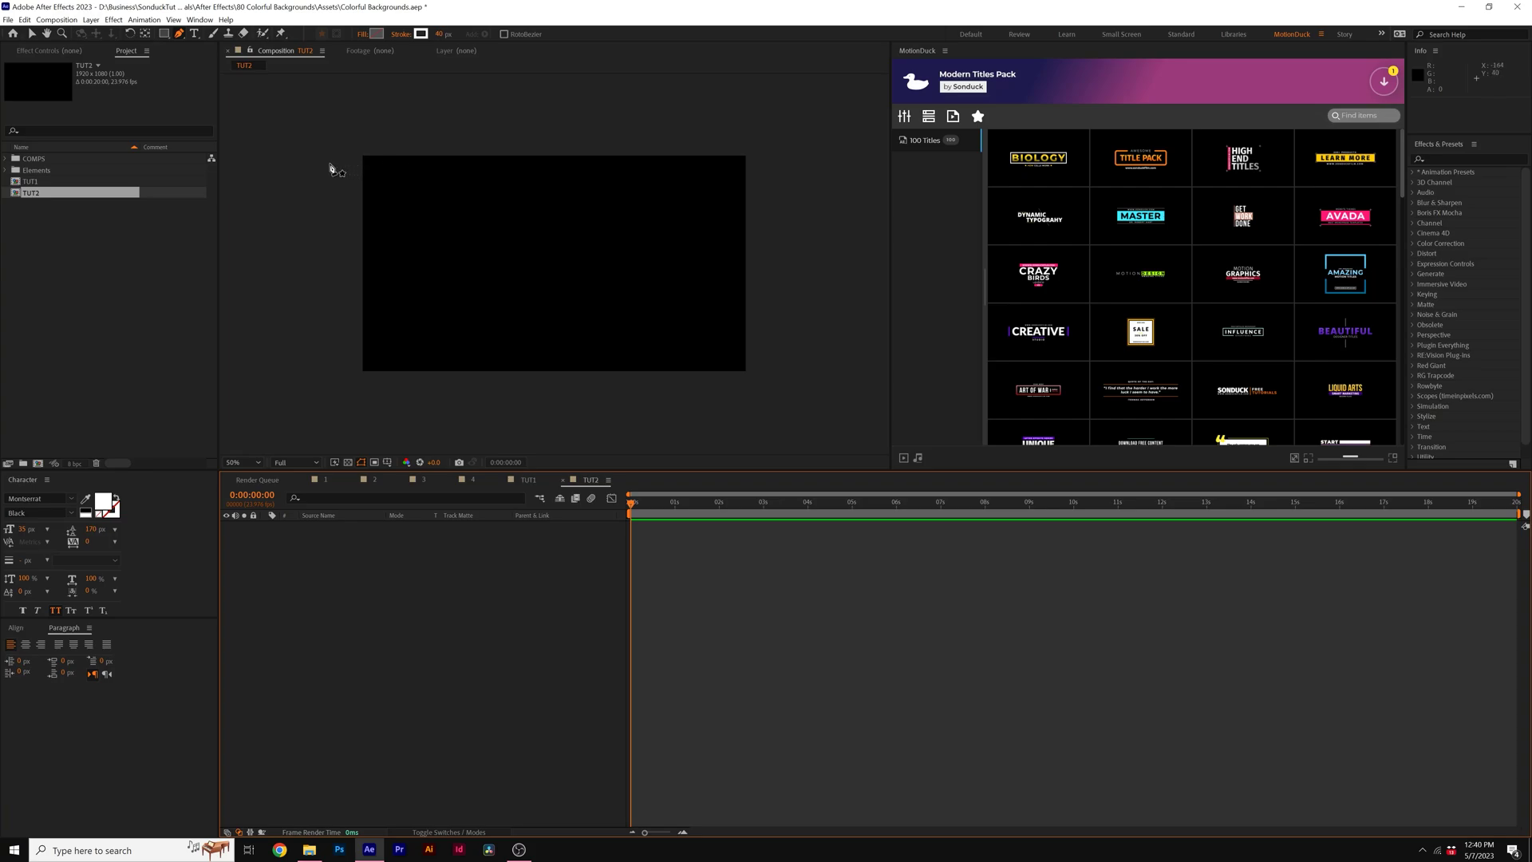
left_click(296, 166)
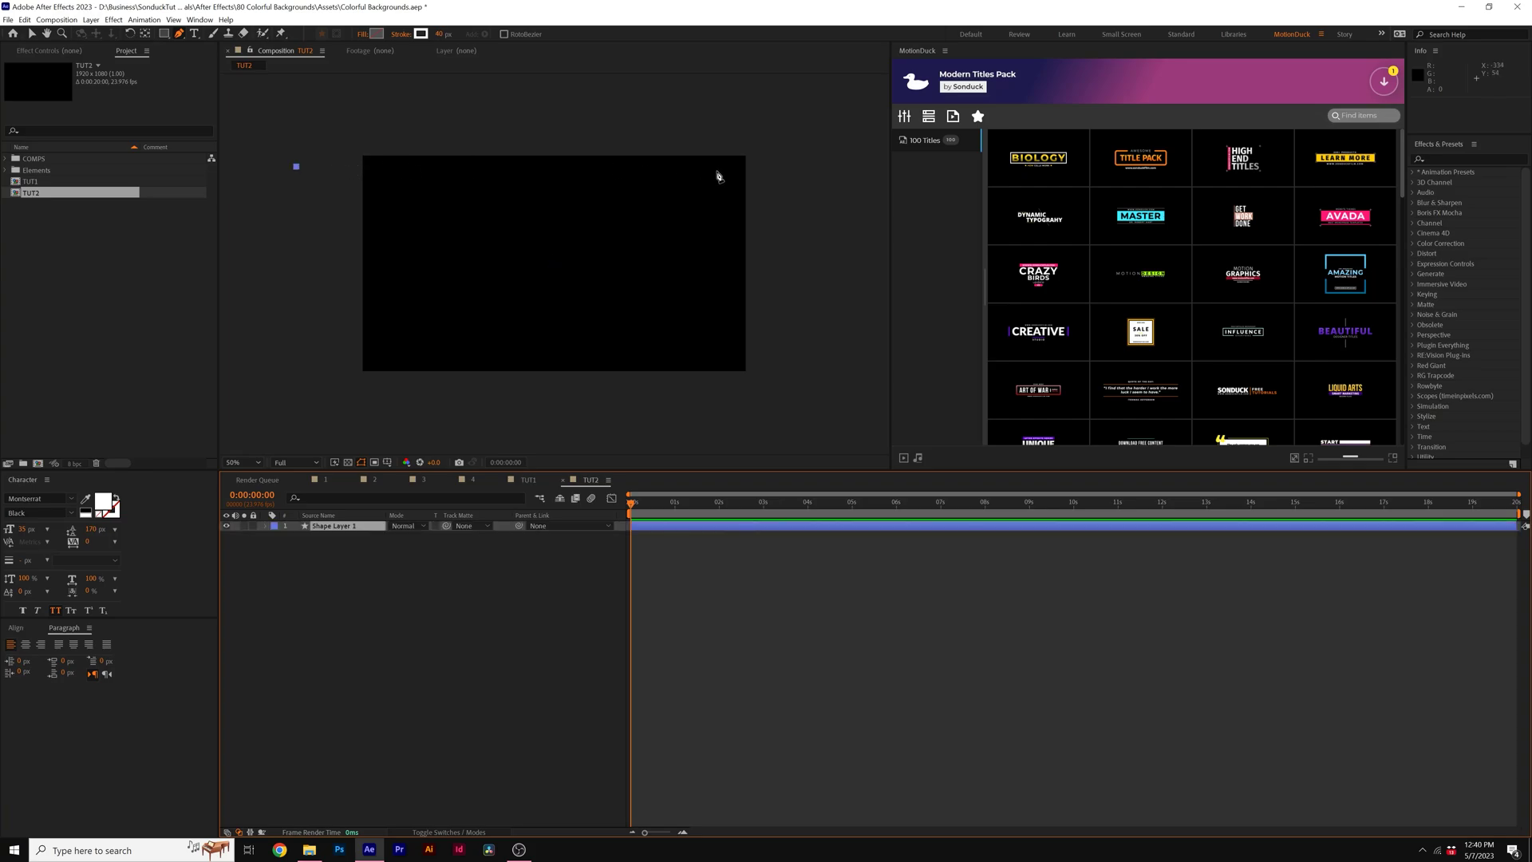
left_click(823, 168)
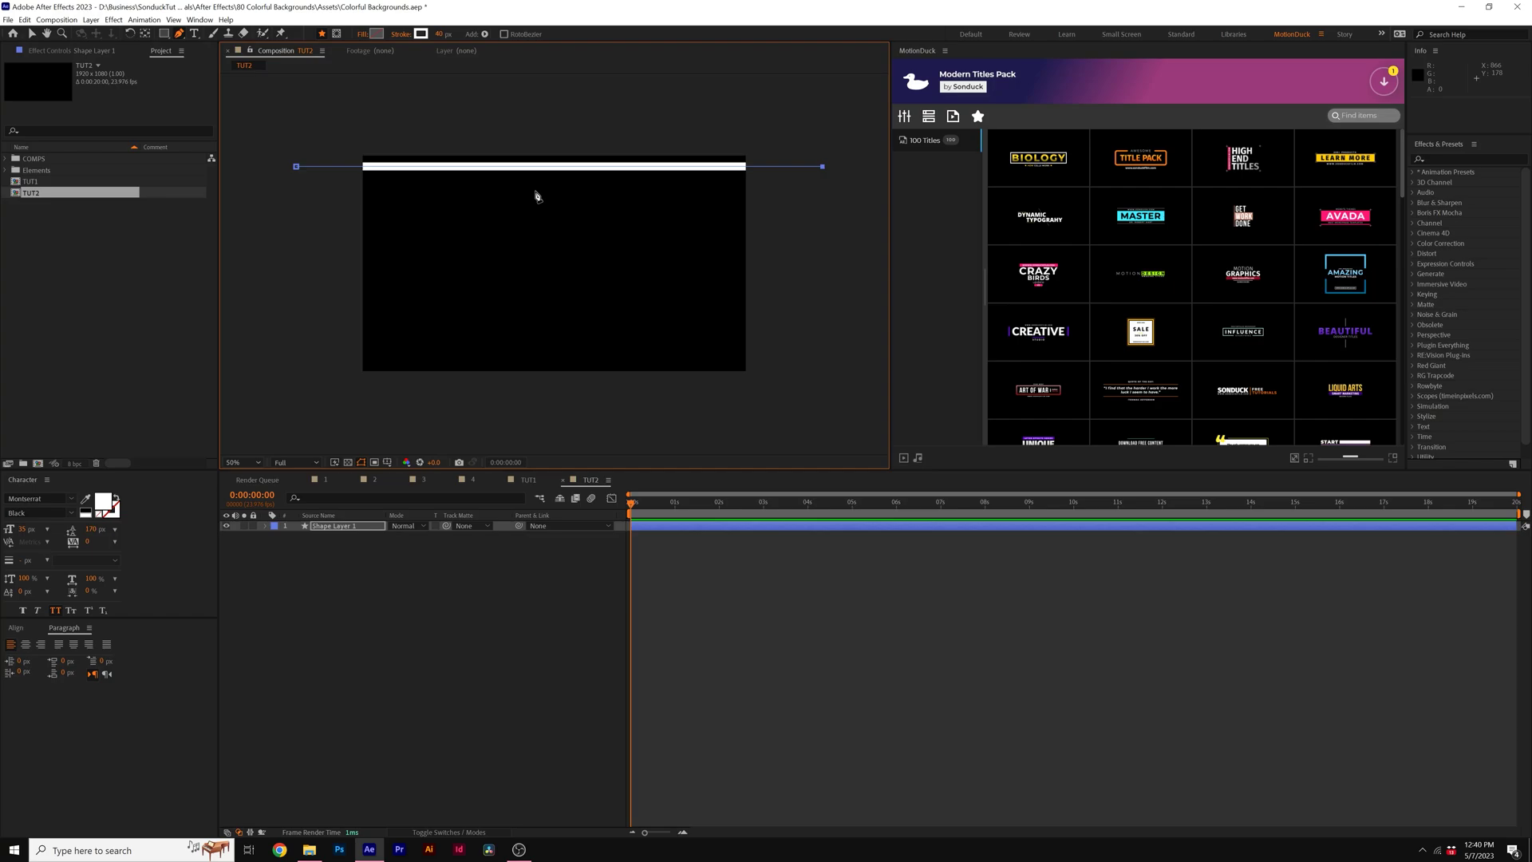
- Add a Repeater with position 0,Y, raise copies to 25, and lower Scale Y for thinner stripes
left_click(419, 536)
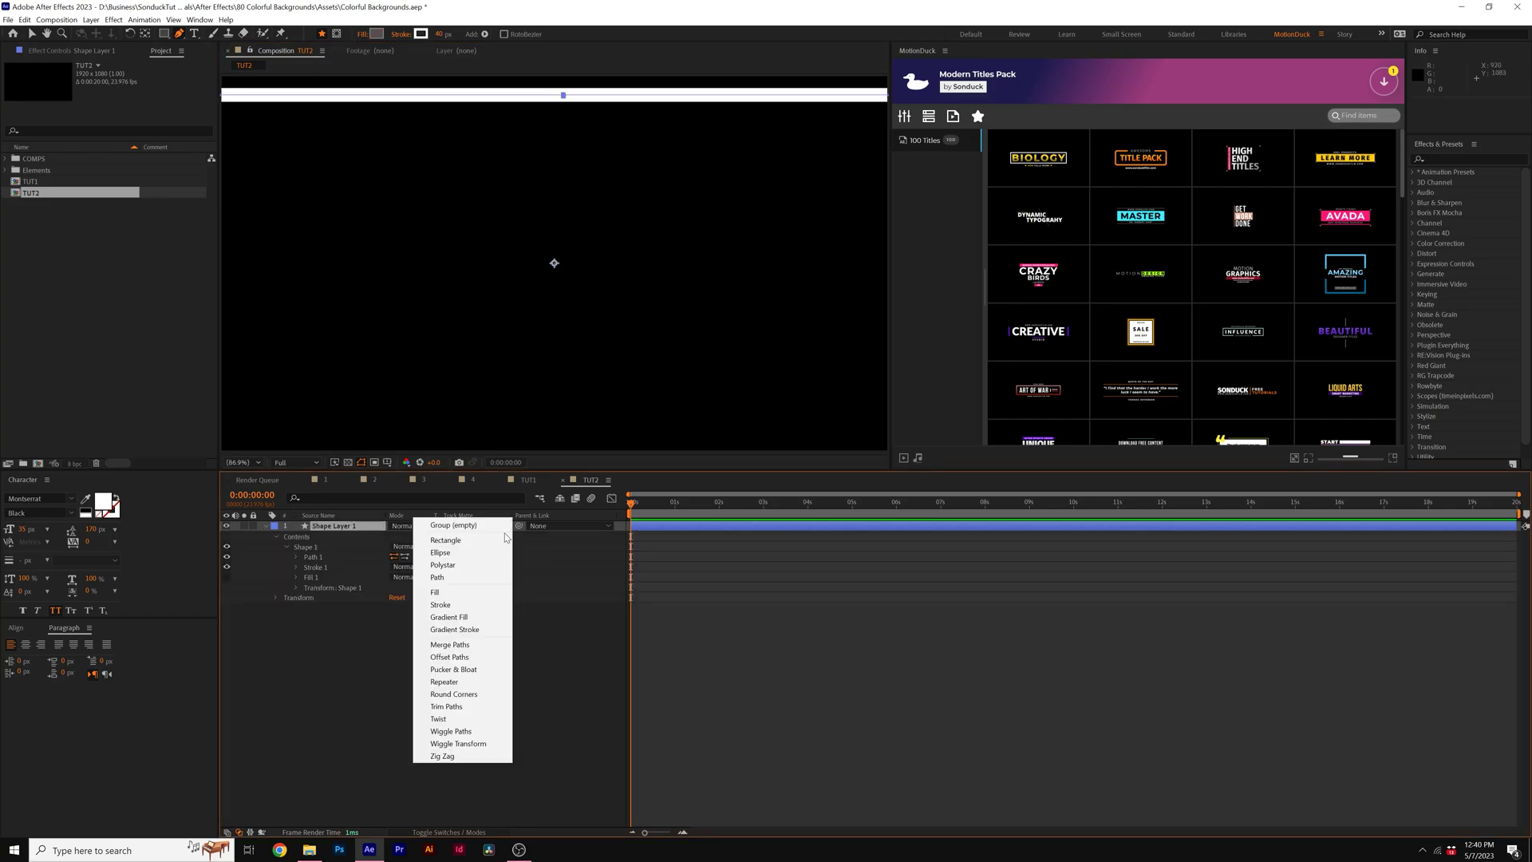
left_click(467, 683)
left_click(285, 596)
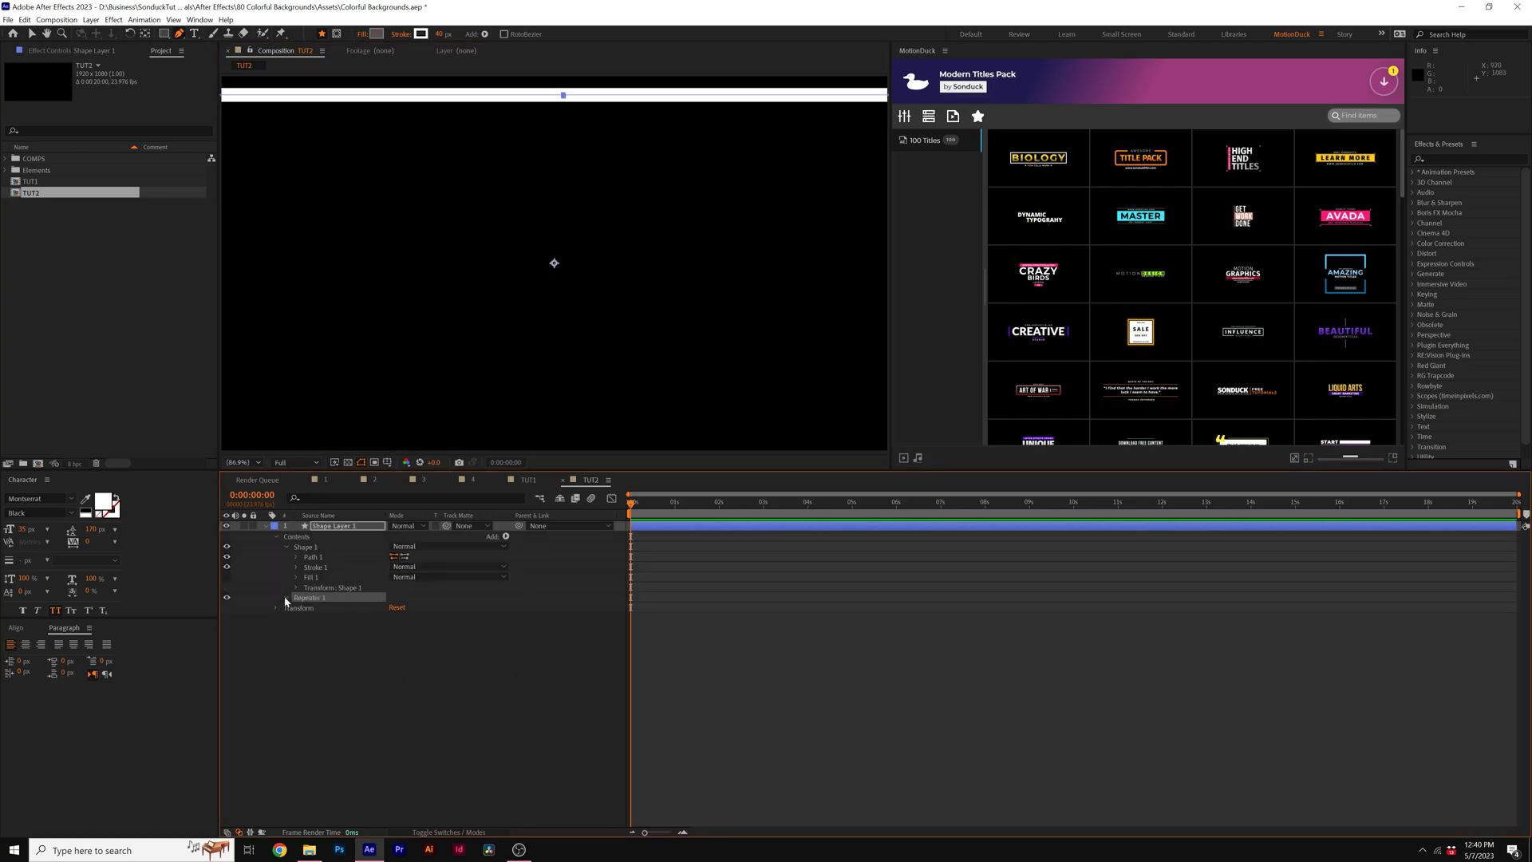
left_click(297, 638)
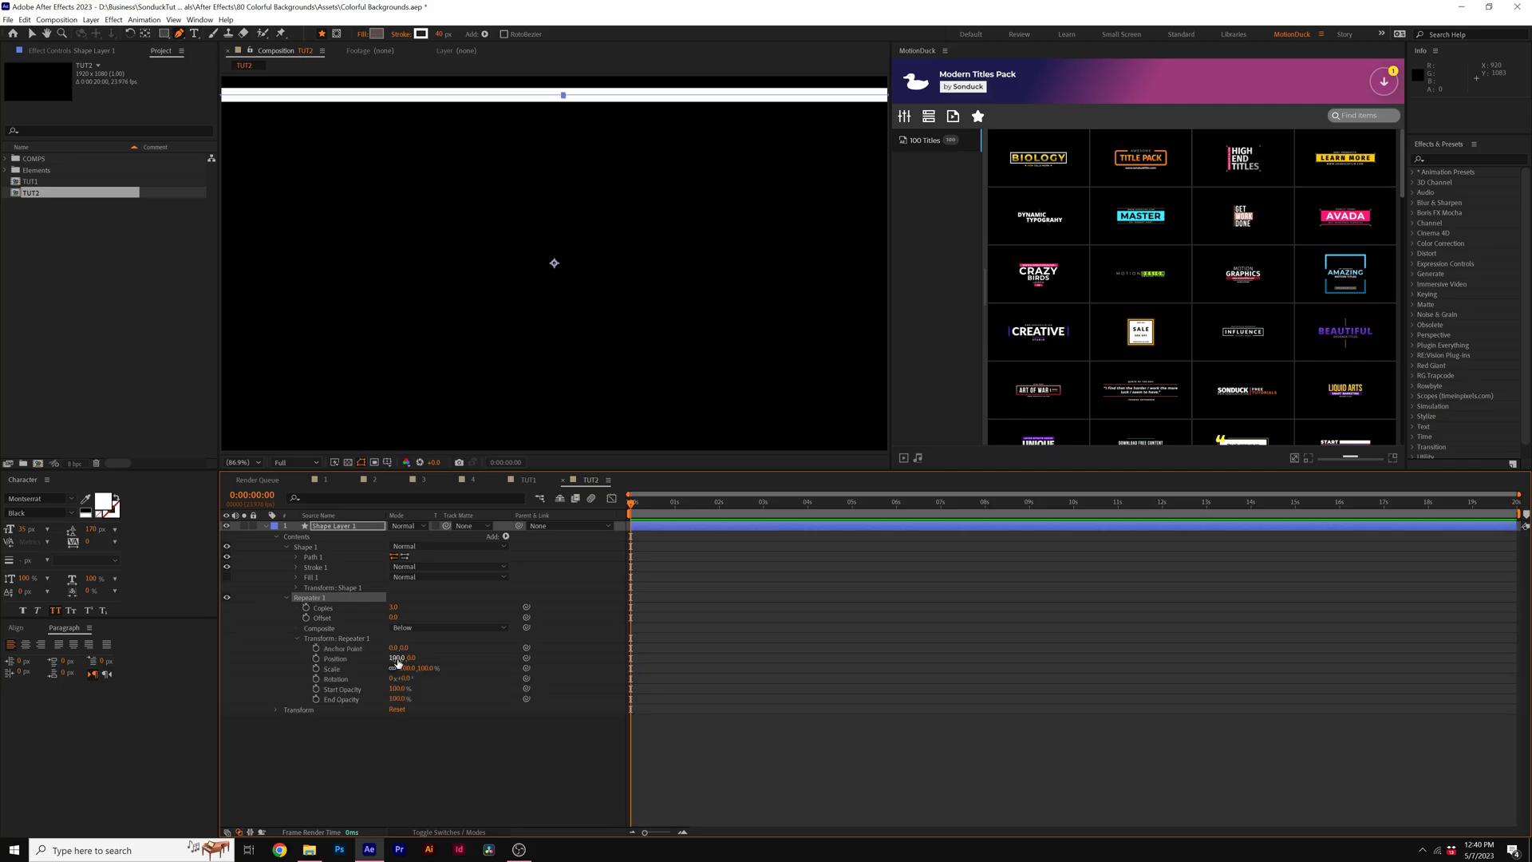
left_click(433, 662)
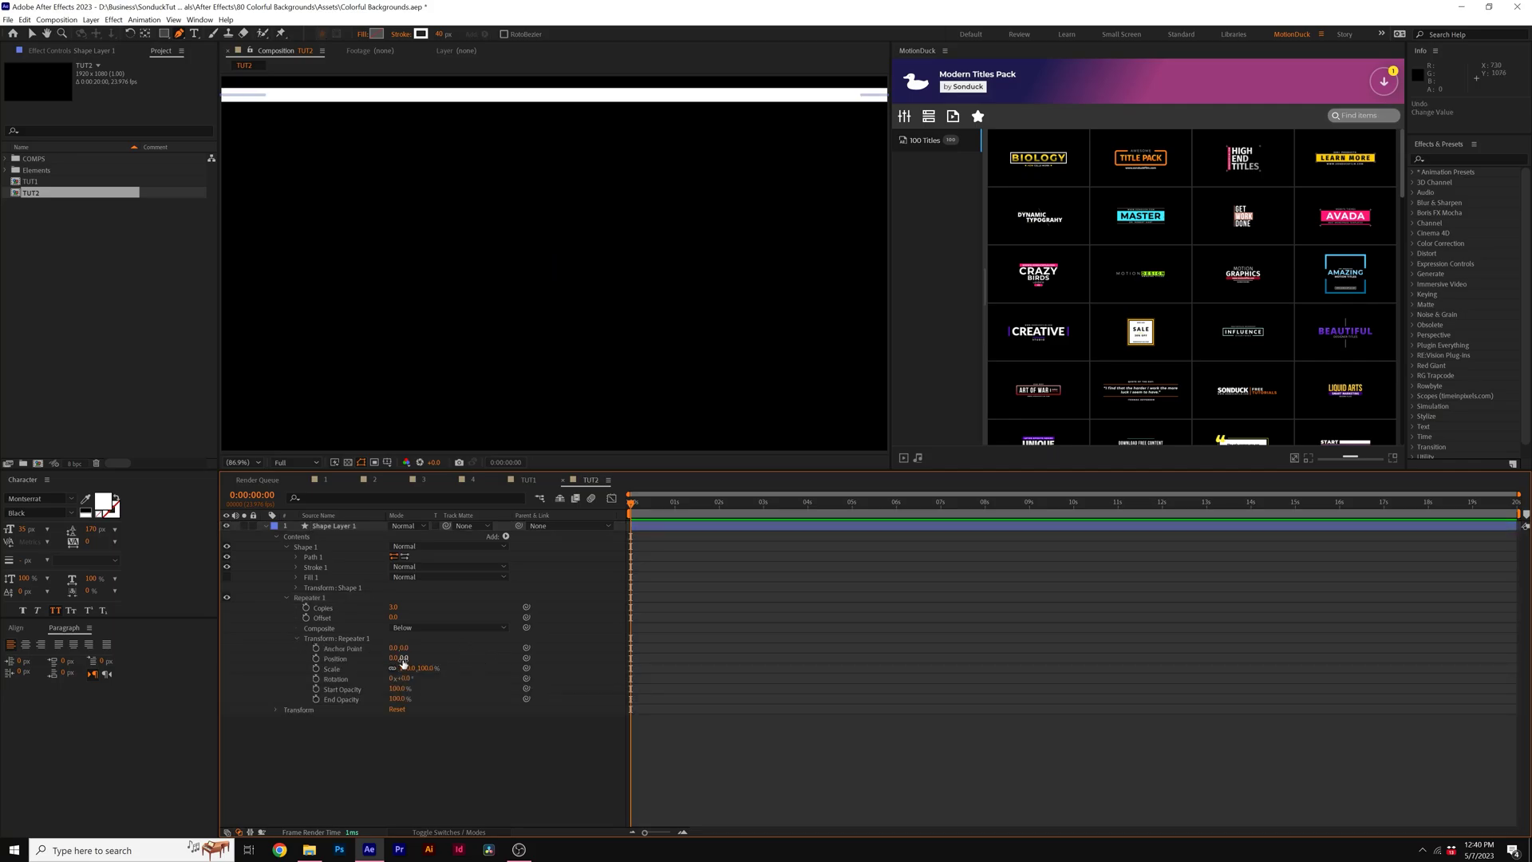
left_click_drag(403, 662, 435, 658)
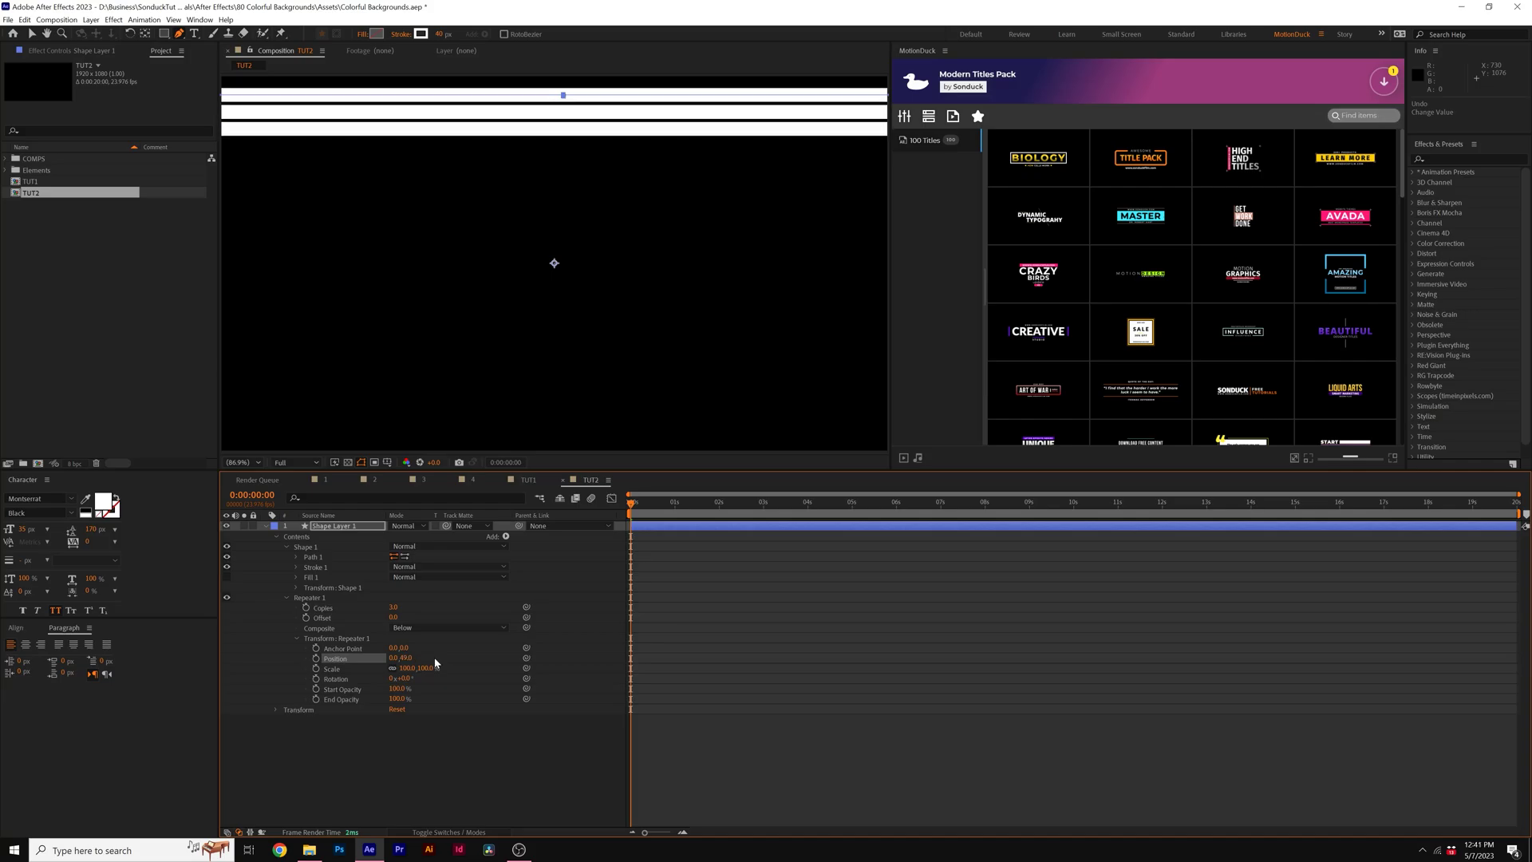
left_click_drag(393, 610, 406, 607)
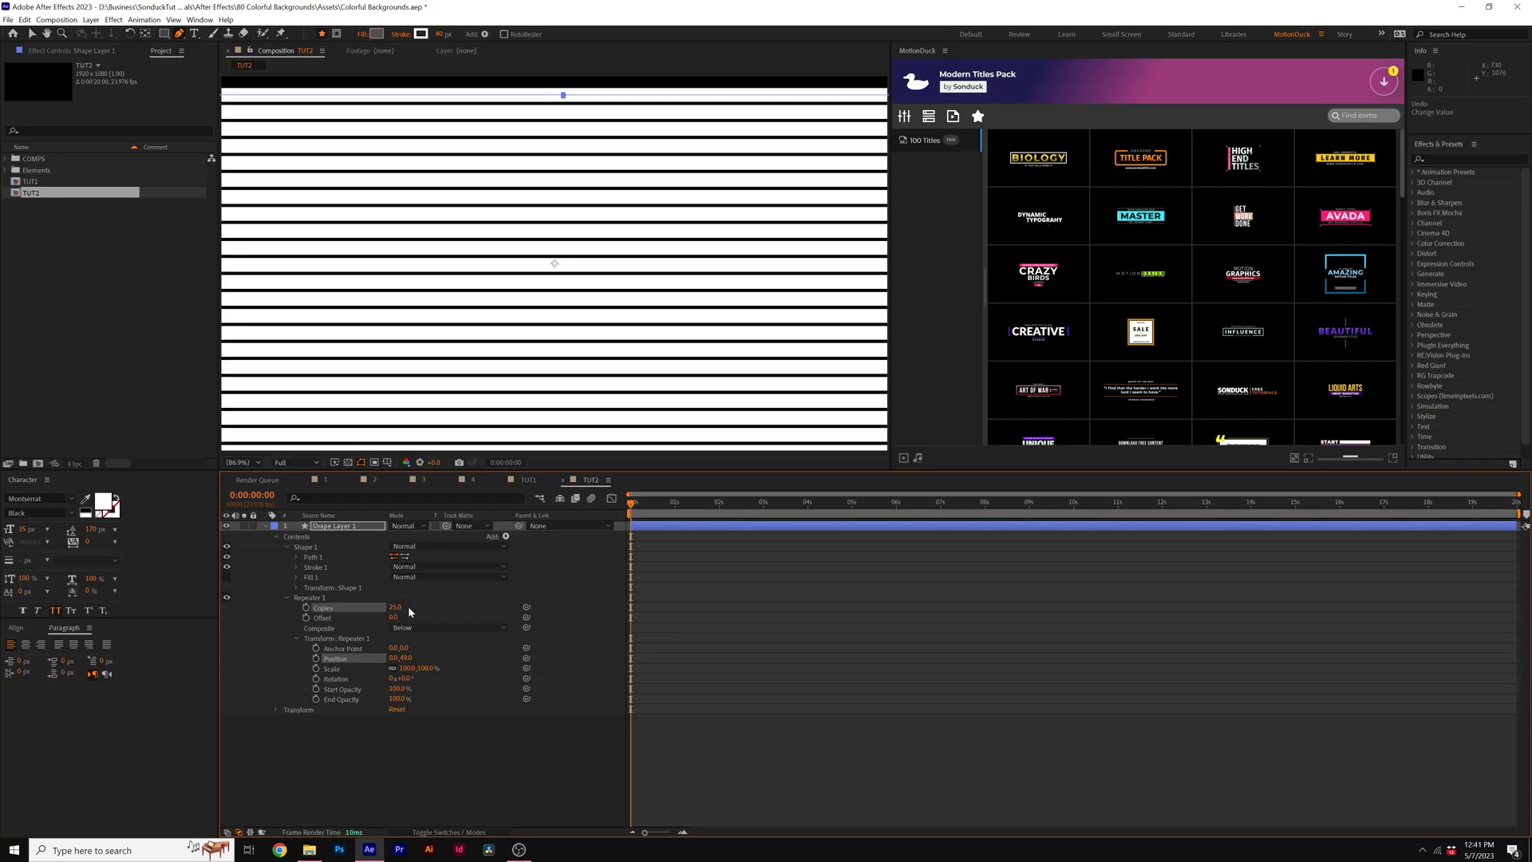
key("comma")
key("comma")
scroll(552, 383, "up", 2)
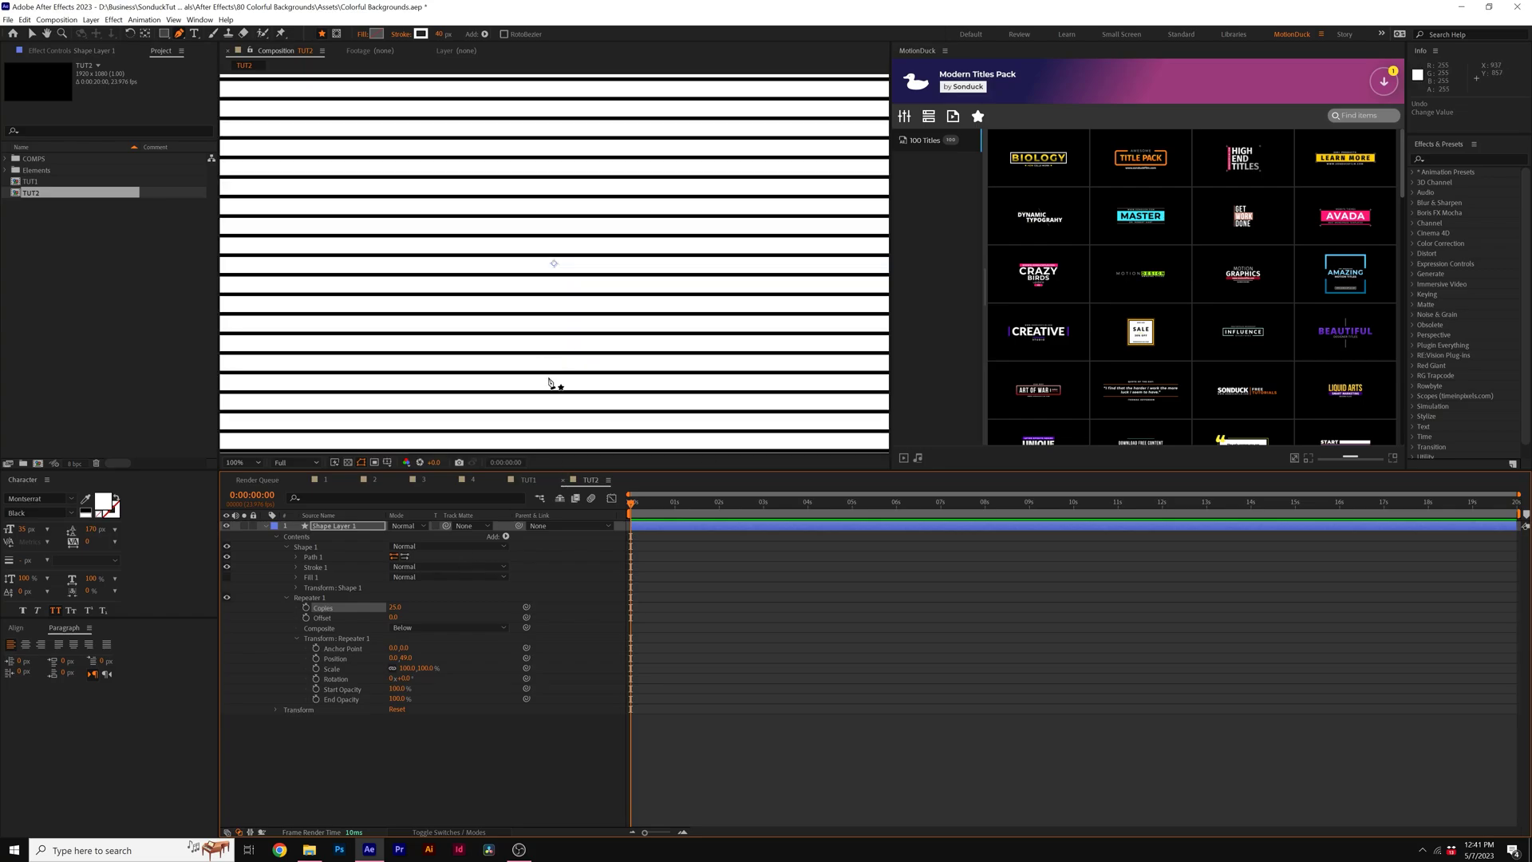
scroll(553, 323, "down", 2)
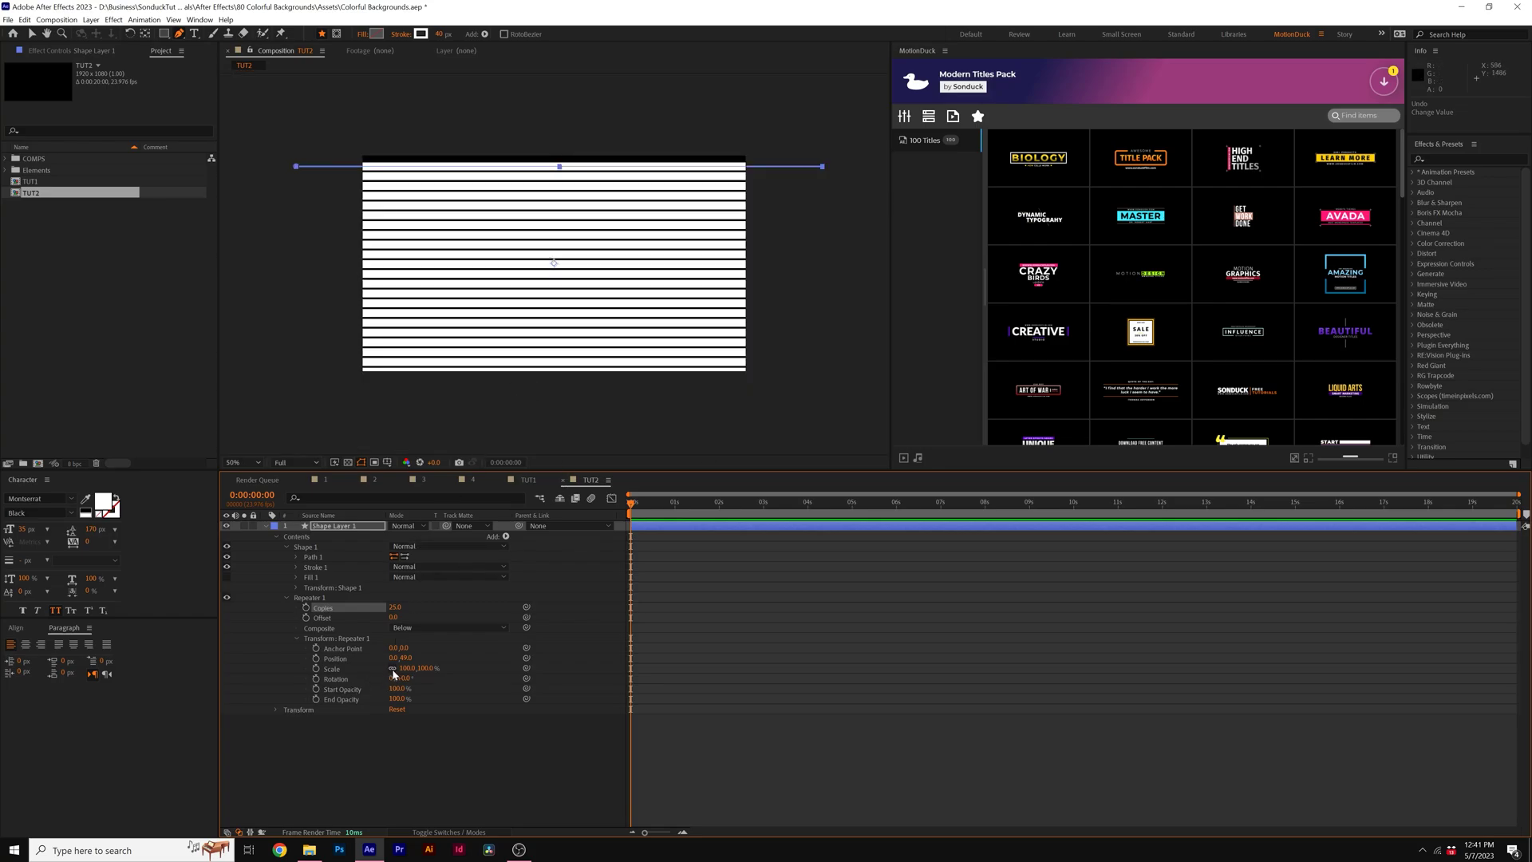
left_click_drag(428, 670, 418, 670)
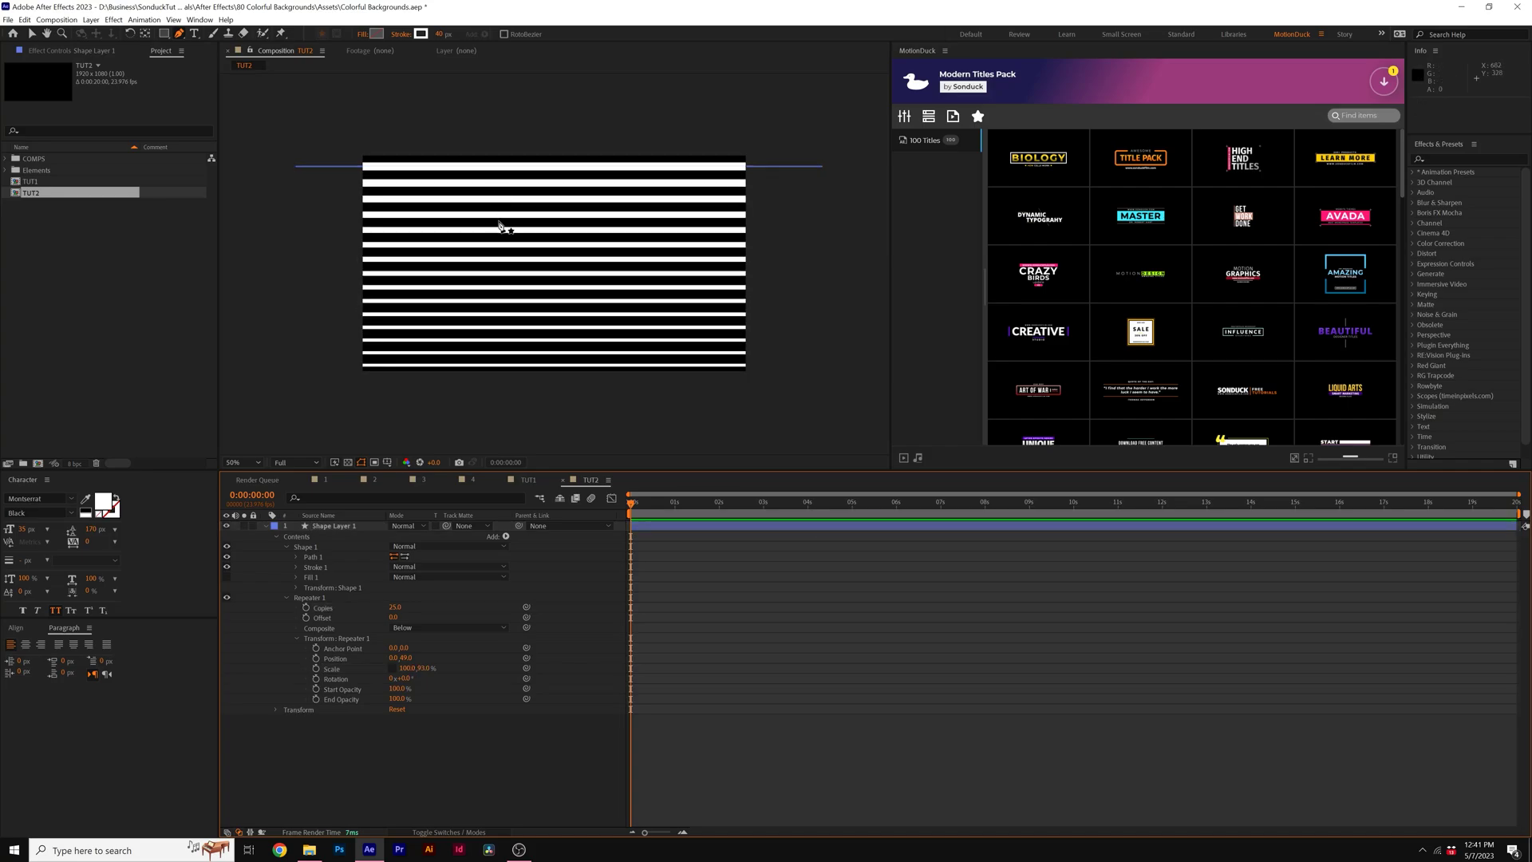
- Keyframe the repeater offset at the start and around 9 seconds, then preview the stripe animation
left_click(306, 618)
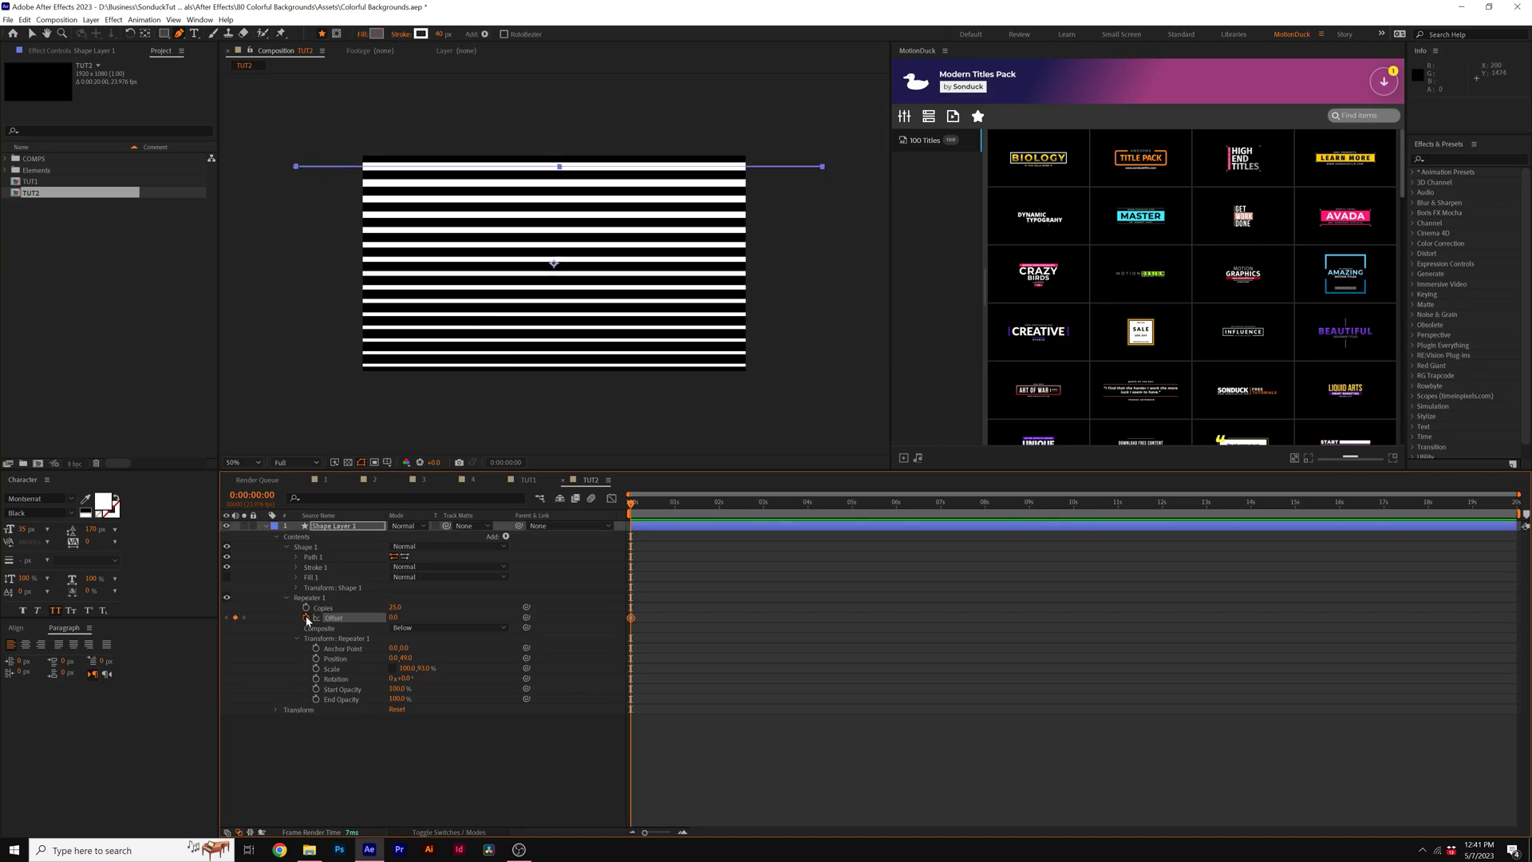
left_click_drag(941, 501, 1058, 501)
left_click_drag(394, 617, 395, 624)
key("space")
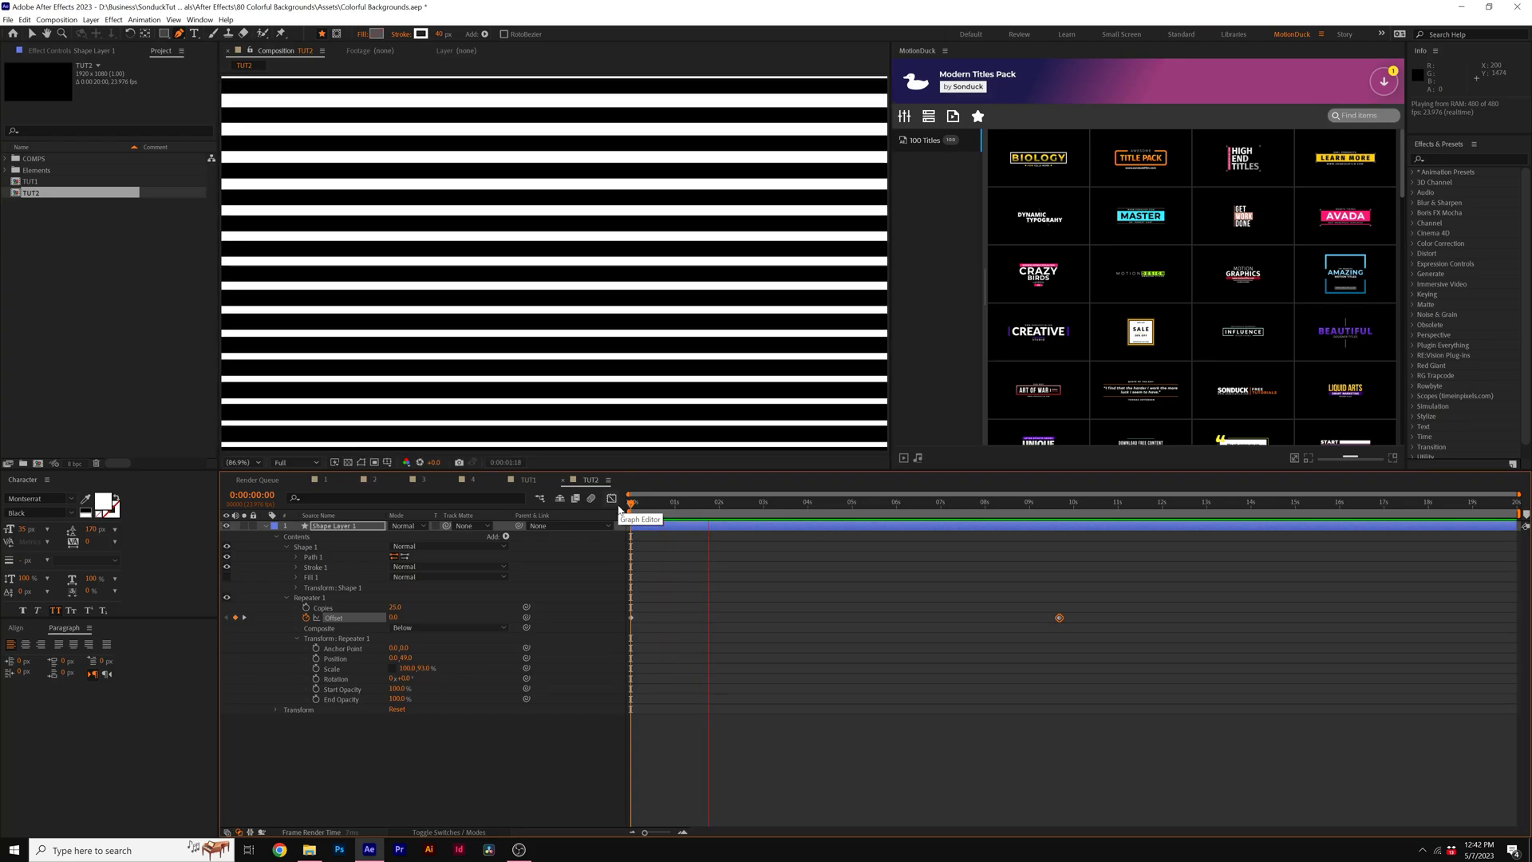
key("space")
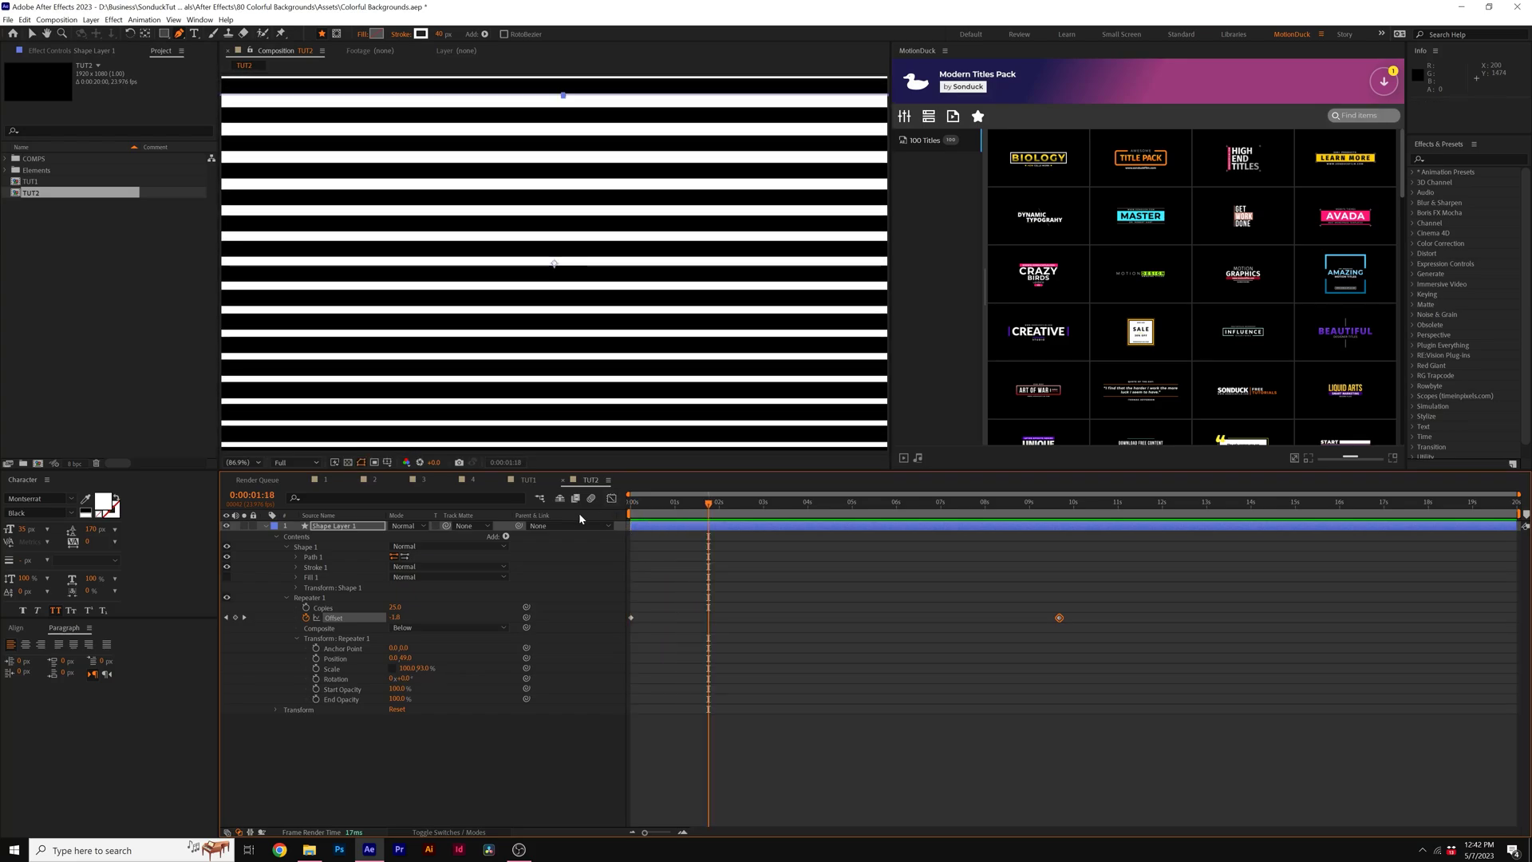
- Add a Zig Zag operator to the stripes and increase its Size
left_click(286, 597)
left_click(506, 536)
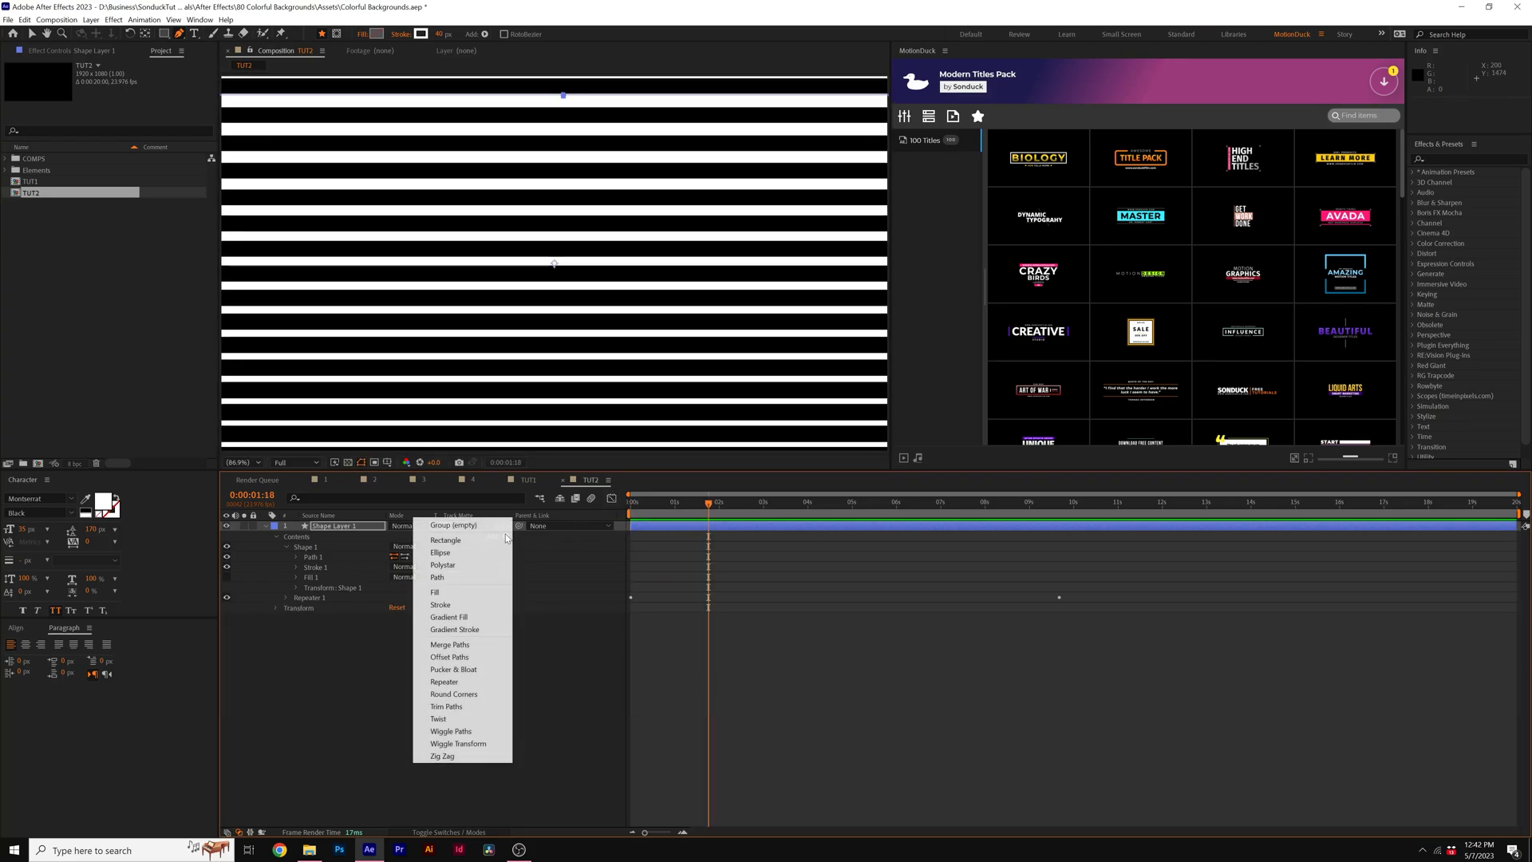
left_click(460, 757)
left_click(284, 595)
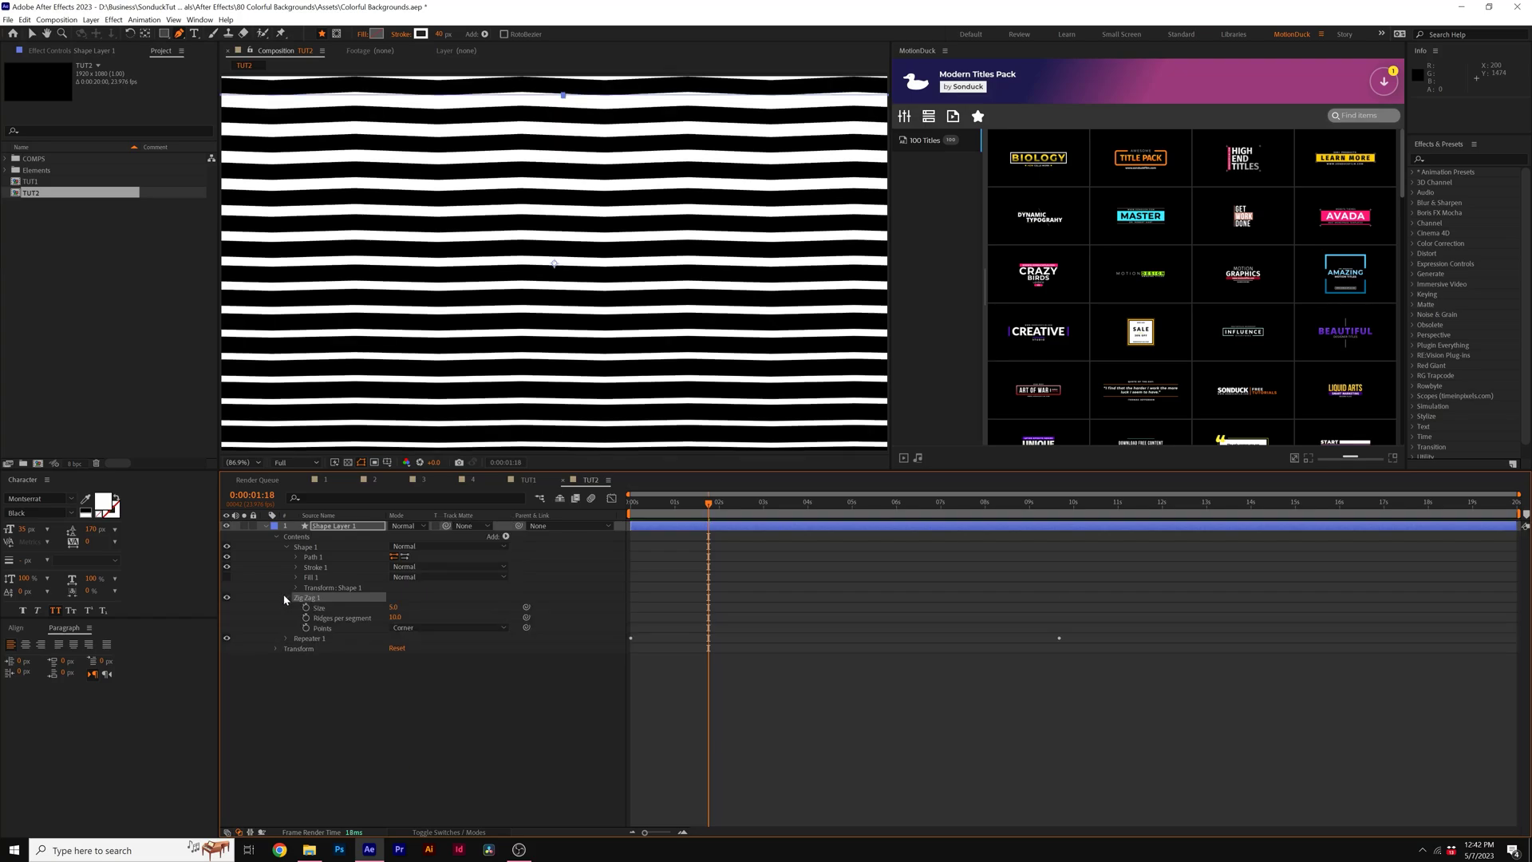
left_click(396, 607)
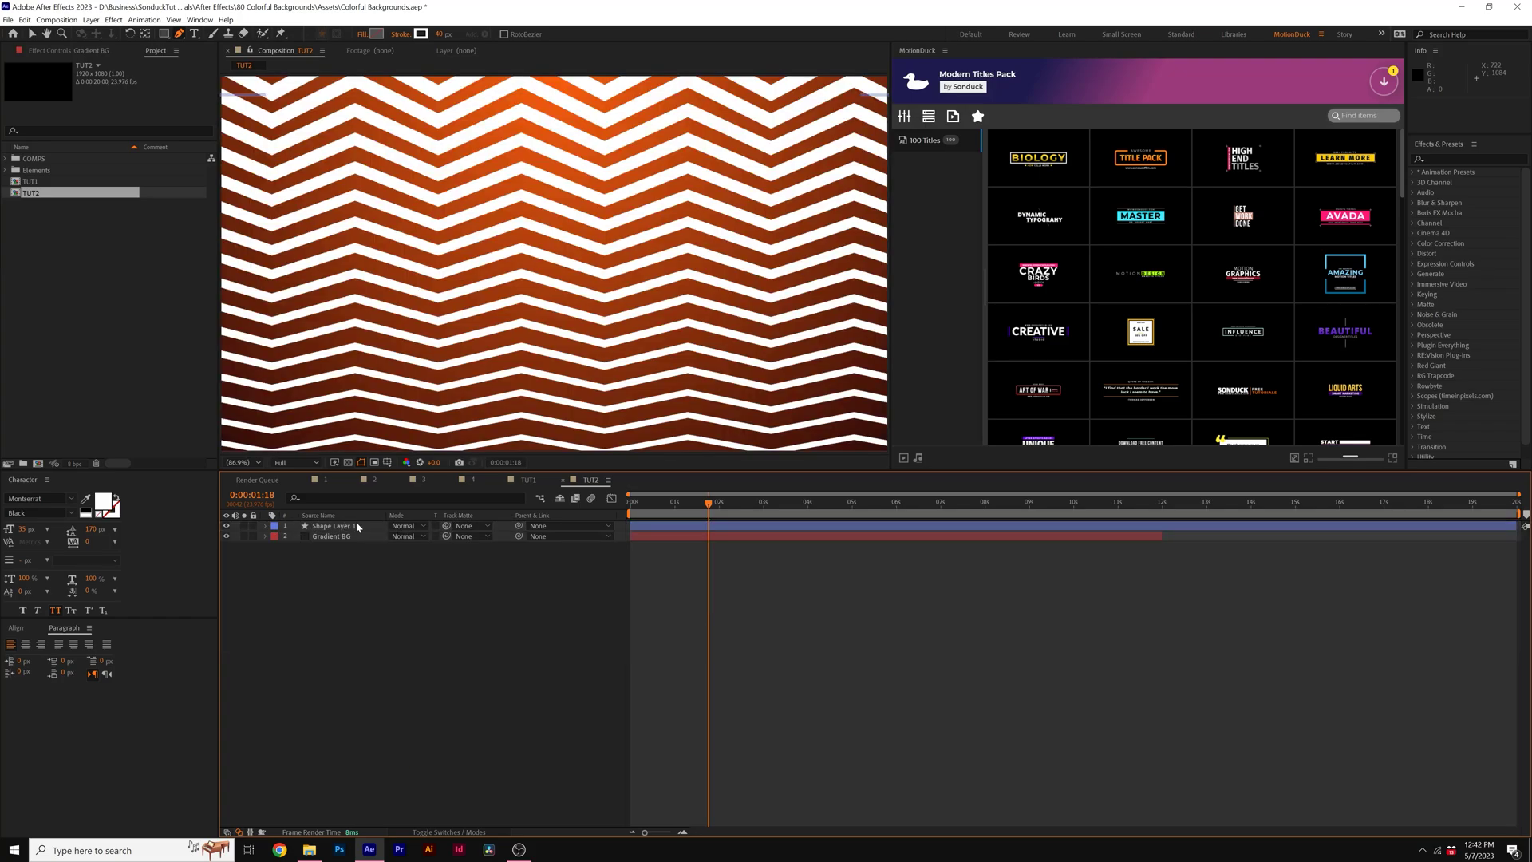
- Set the stripes layer's blend mode to Overlay over the Gradient BG layer
left_click(319, 538)
left_click(68, 50)
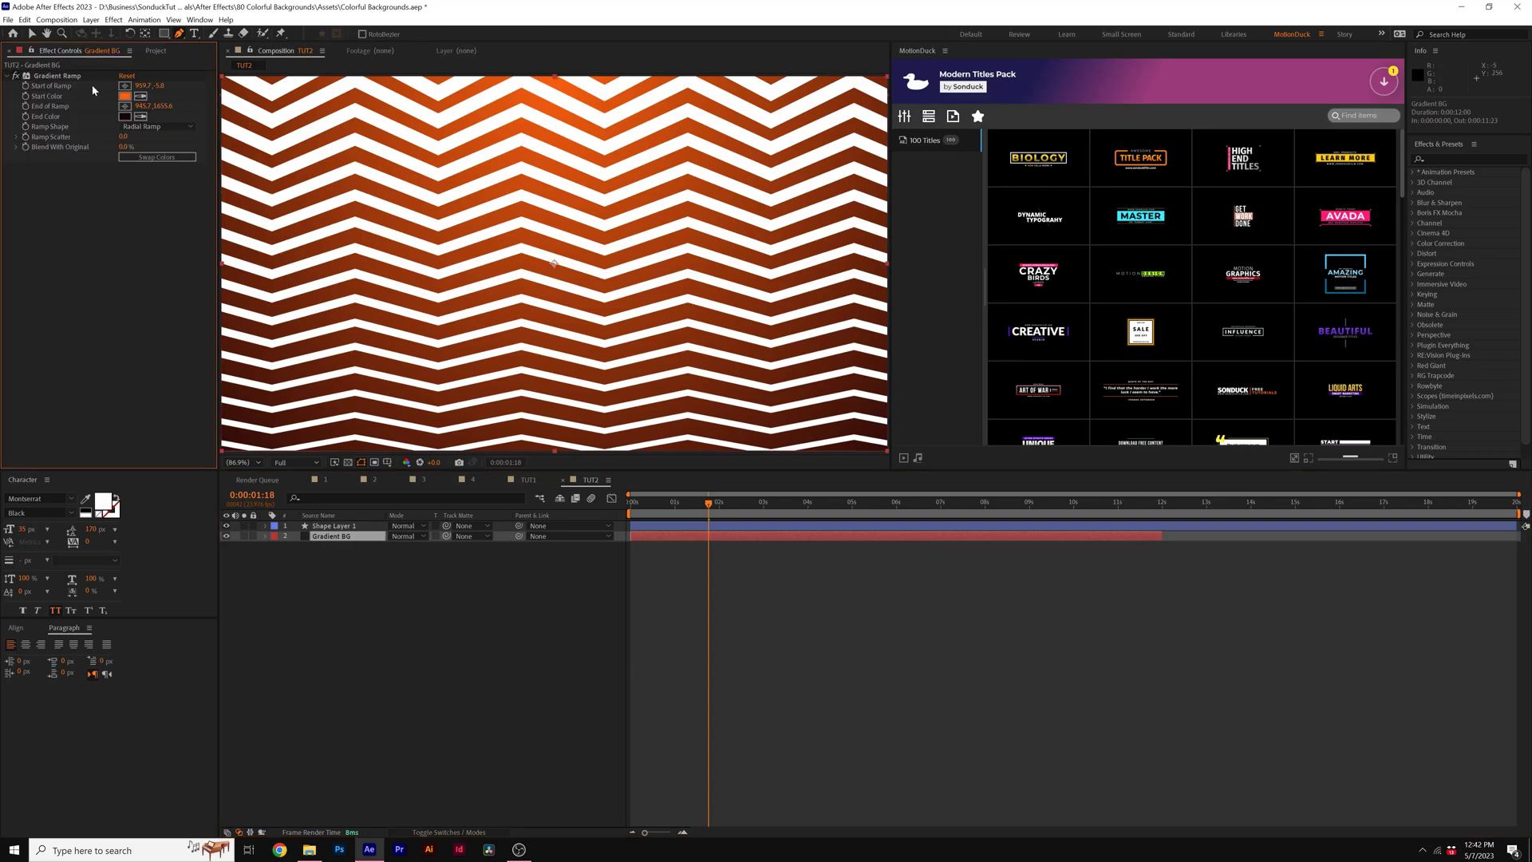
left_click(413, 529)
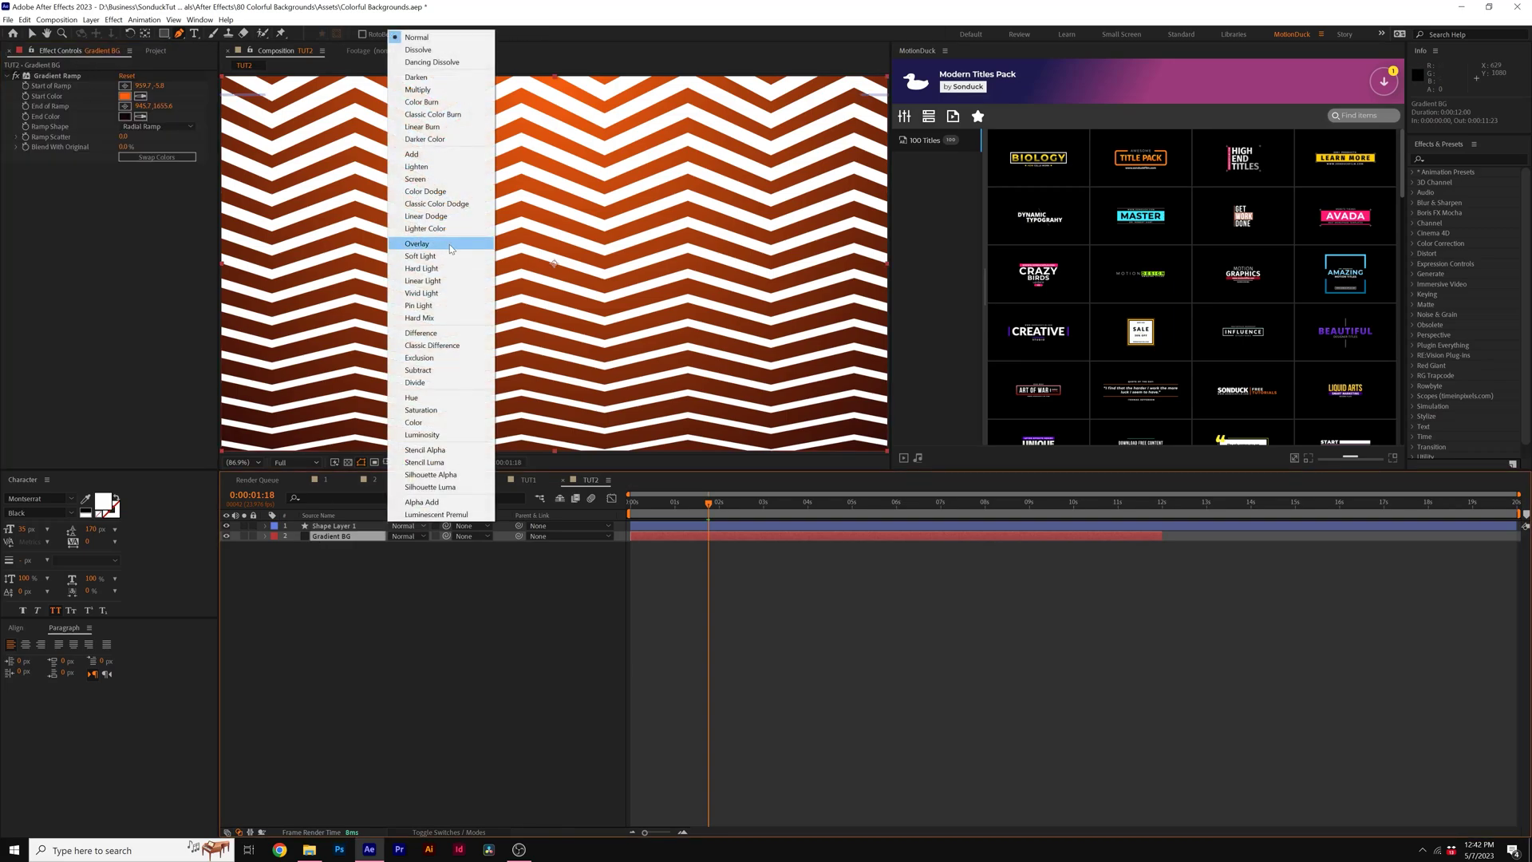
left_click(429, 244)
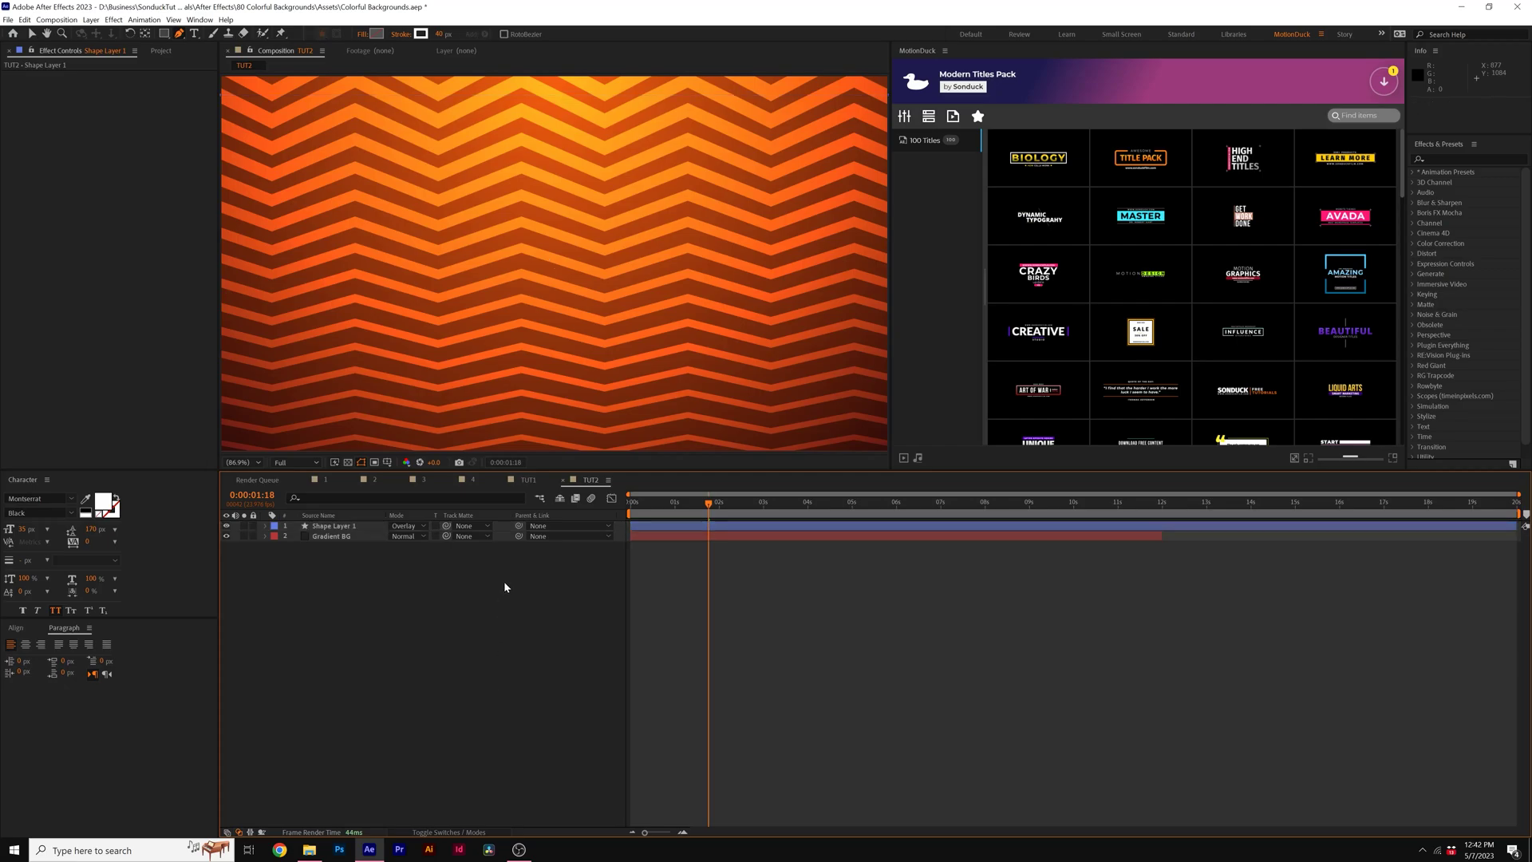
- Set the Gradient BG ramp start colour to orange and edit its end colour
key("v")
left_click(331, 536)
left_click(125, 97)
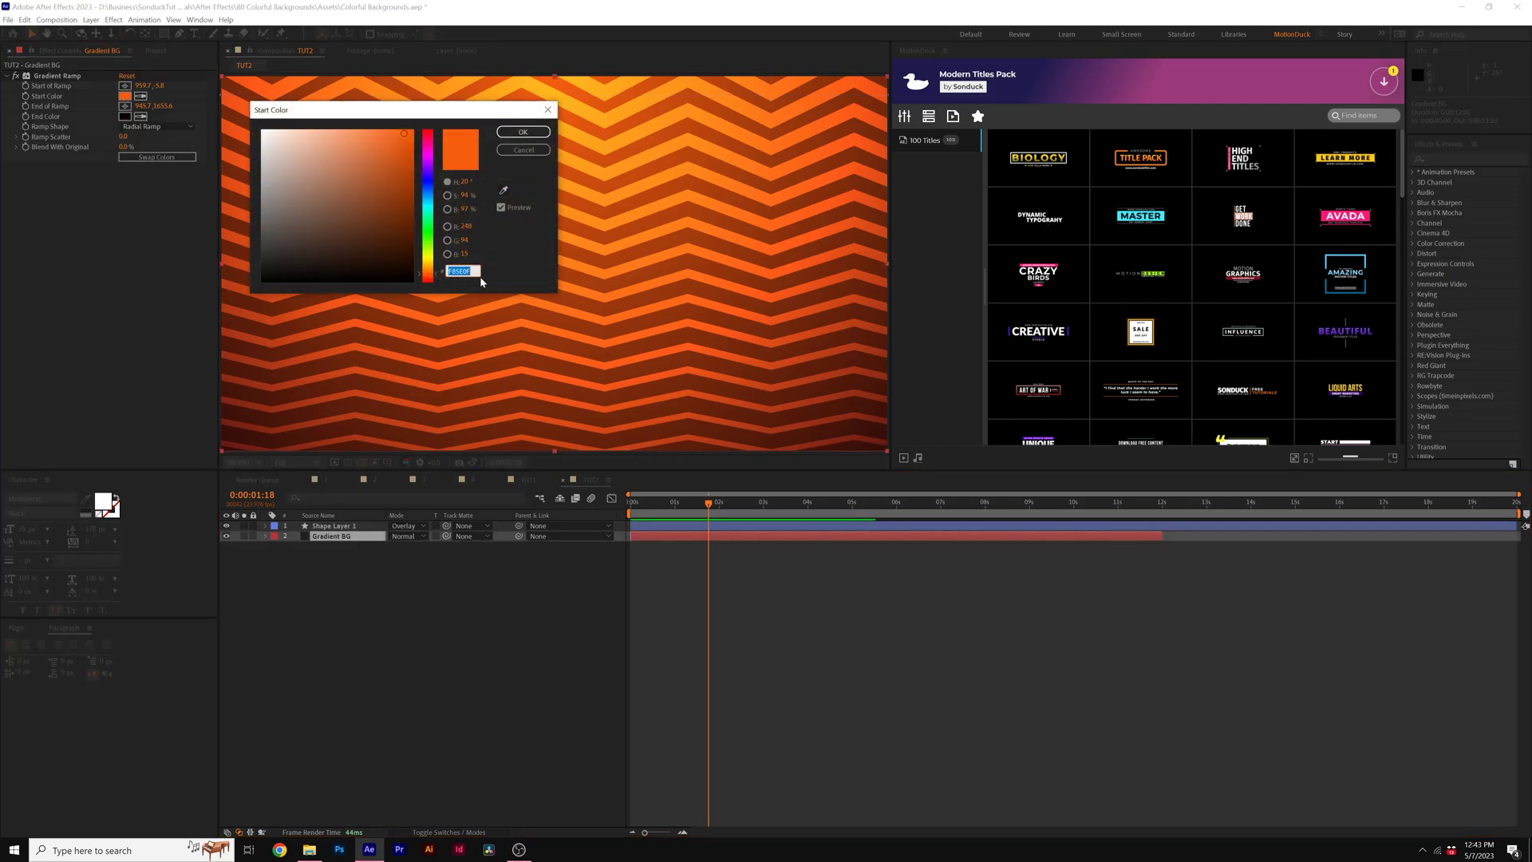
key("Return")
left_click(125, 116)
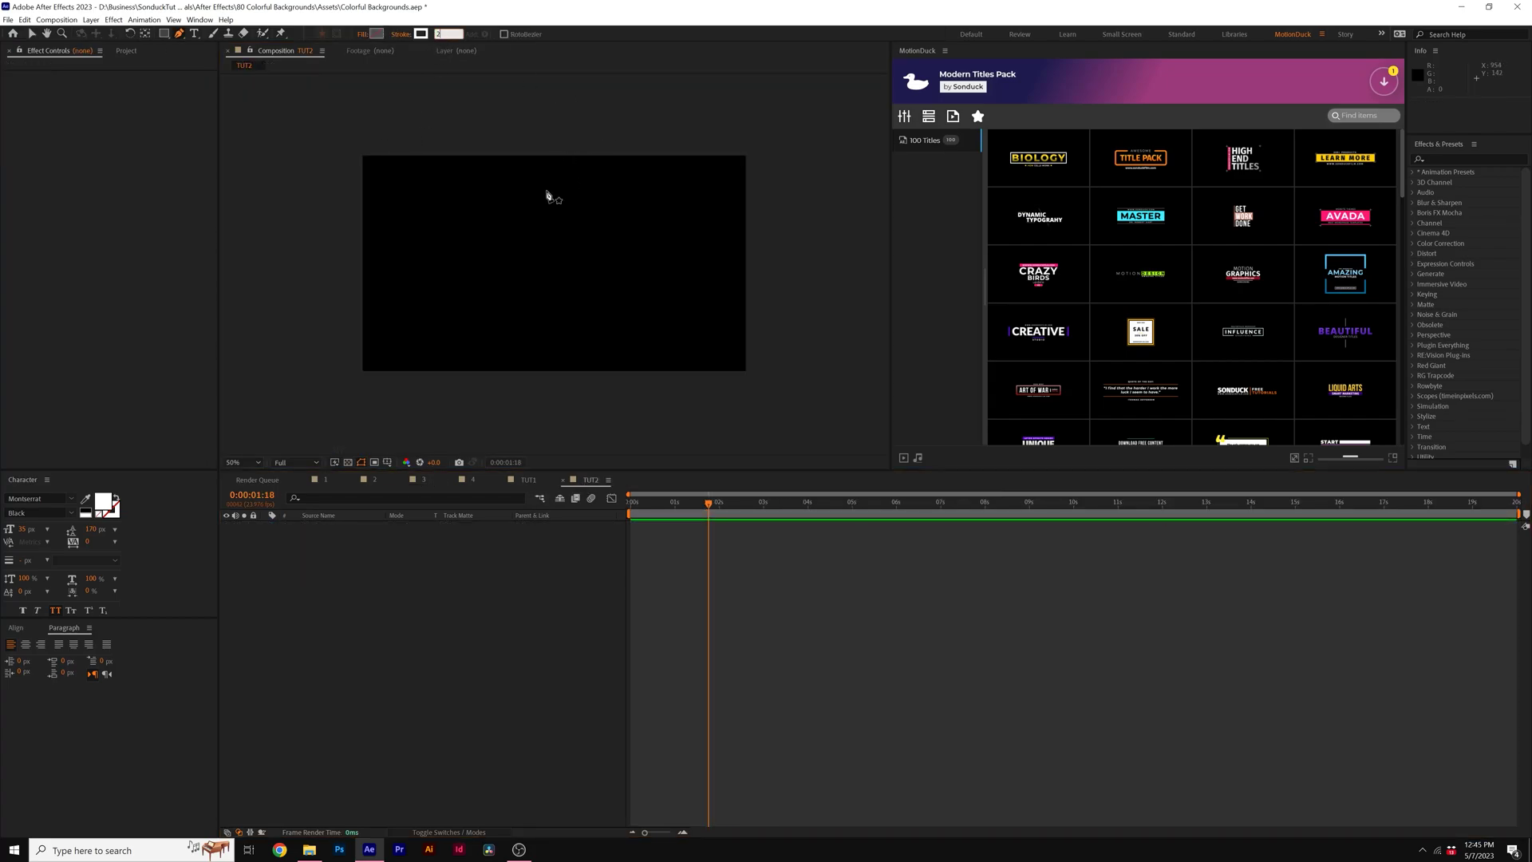
- Draw a slanted white line with a 27 px stroke across the frame
left_click(405, 584)
left_click(316, 121)
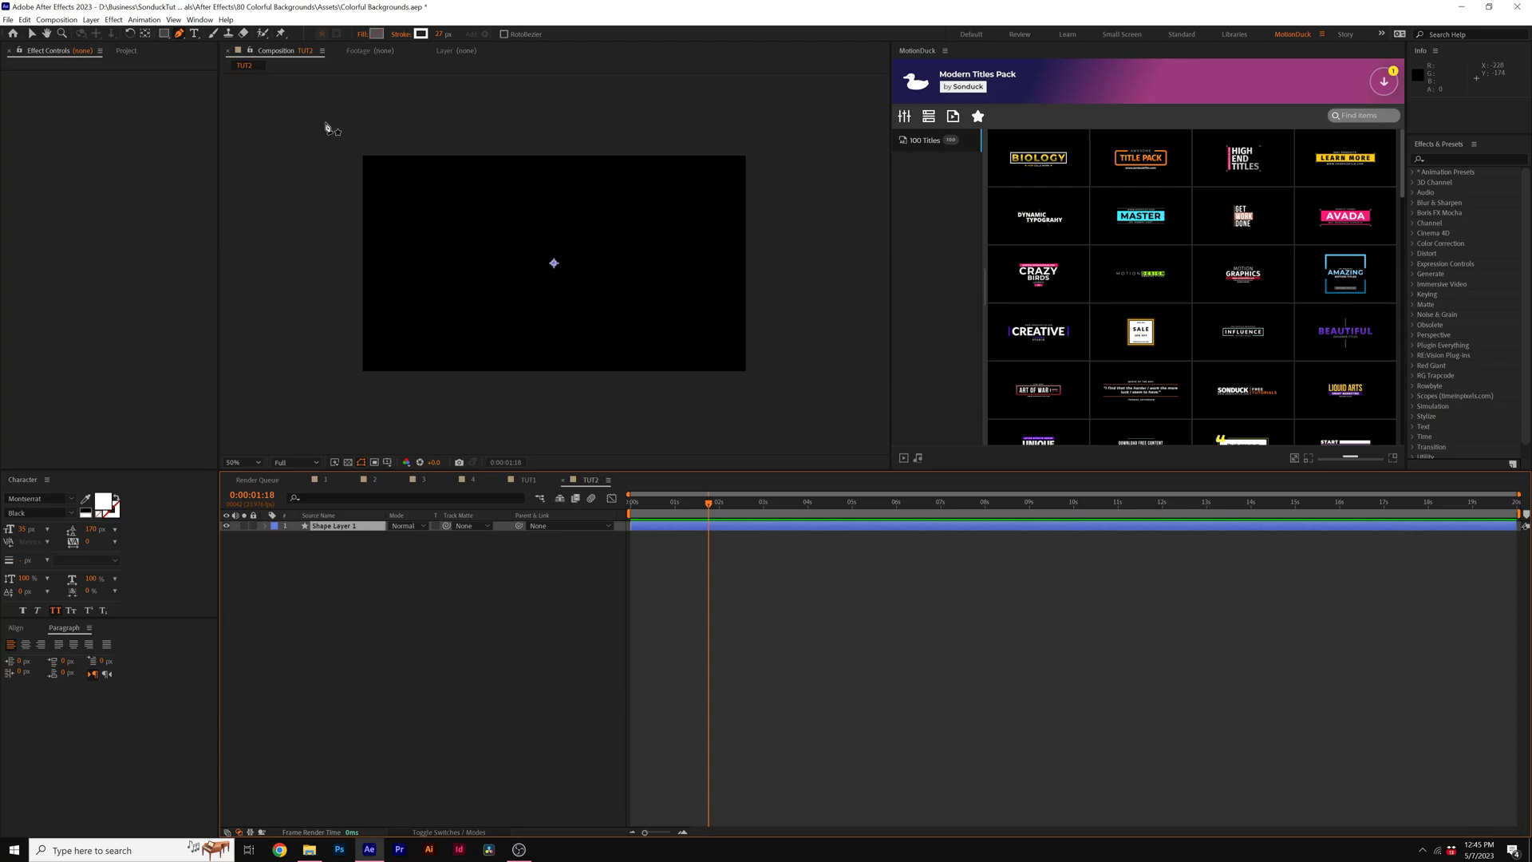
left_click(856, 221)
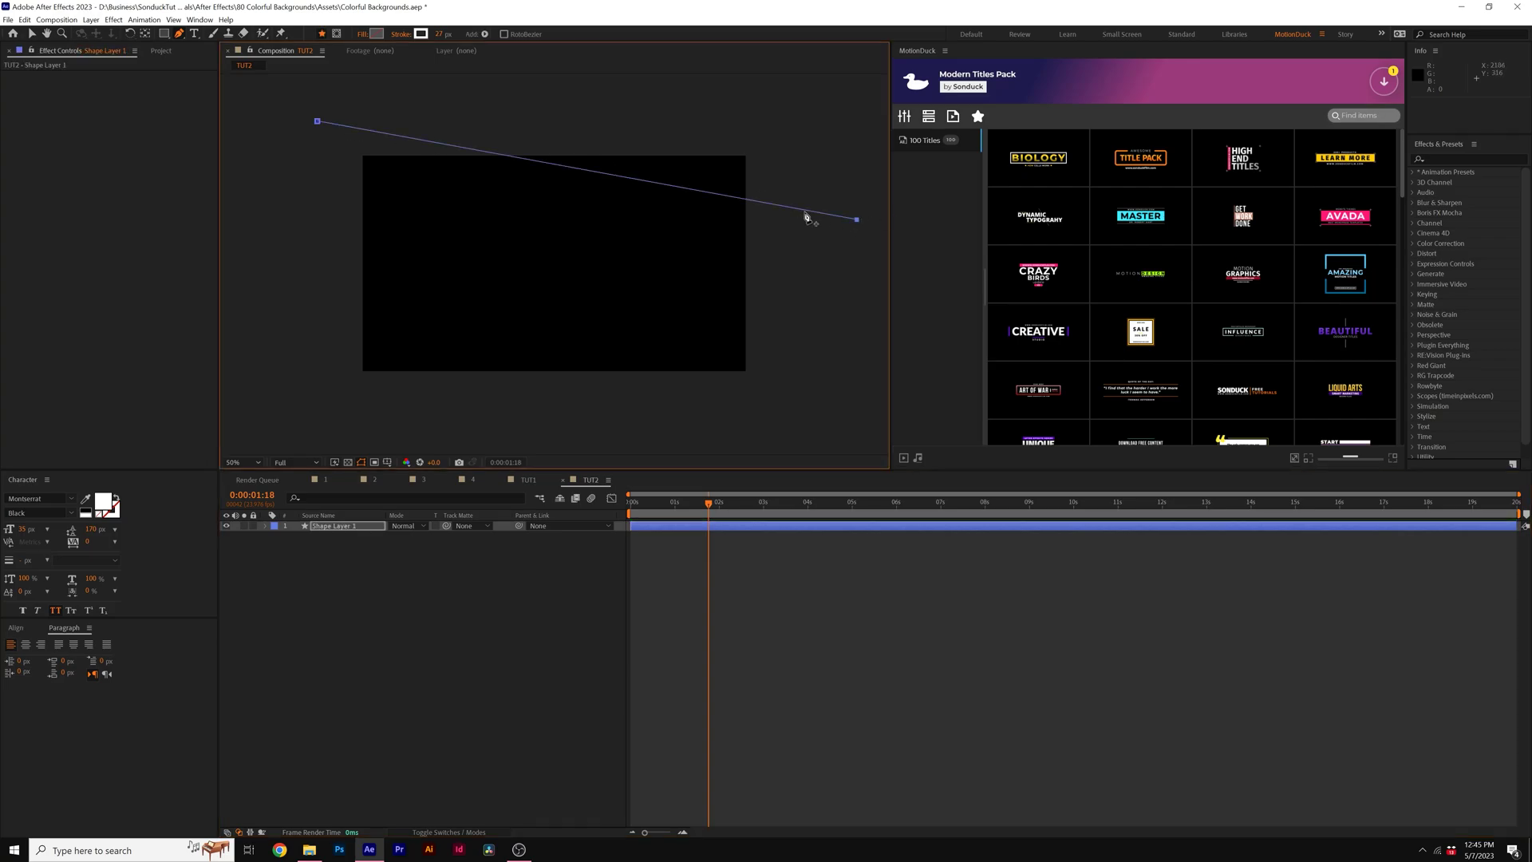
left_click(266, 530)
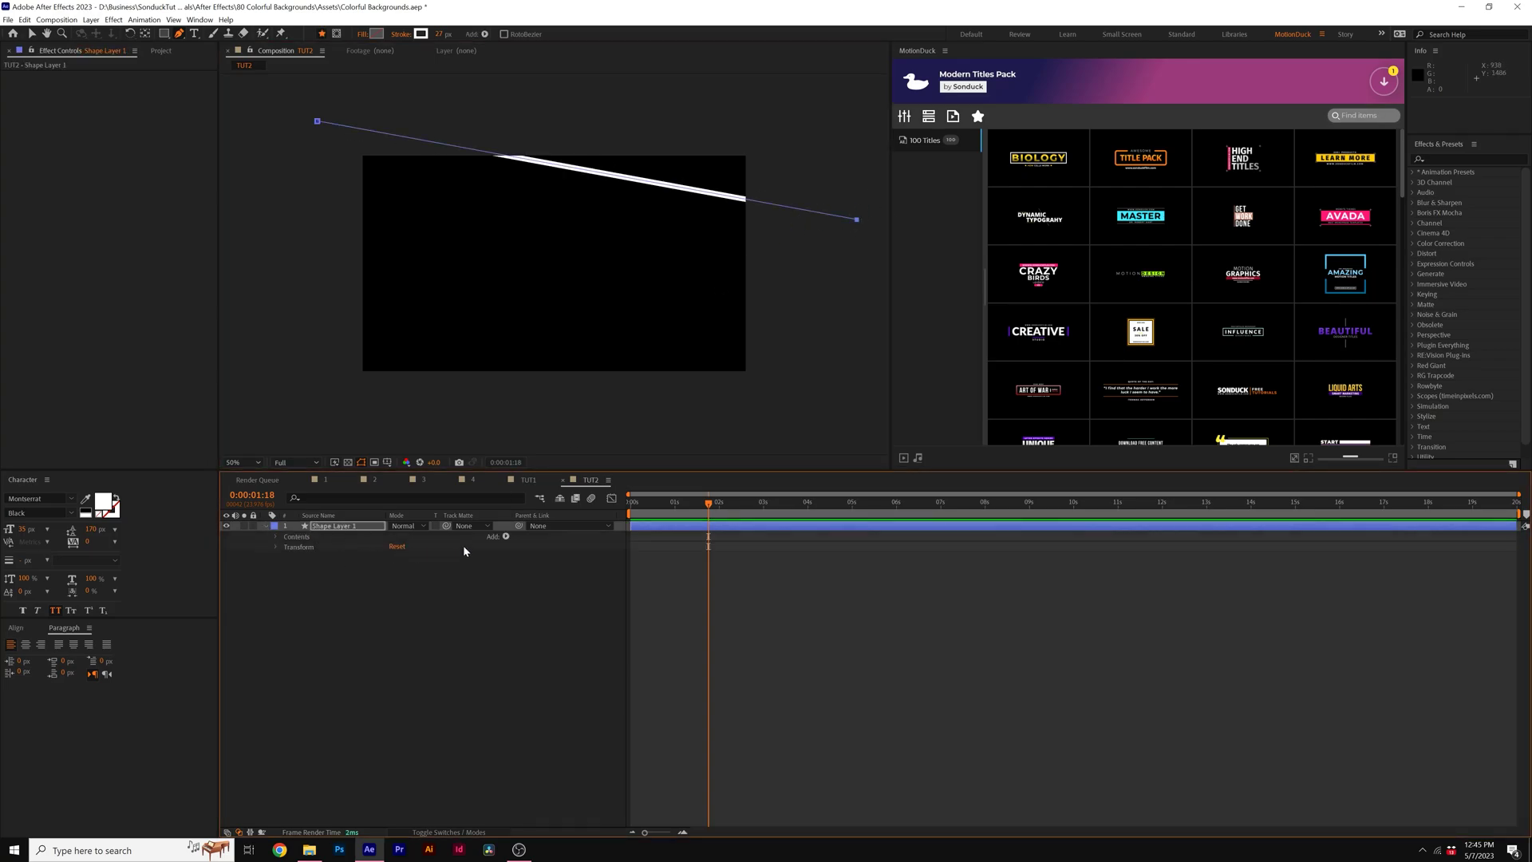
- Add a Repeater to the line with Position Y 45 and 93 copies
left_click(505, 538)
left_click(461, 682)
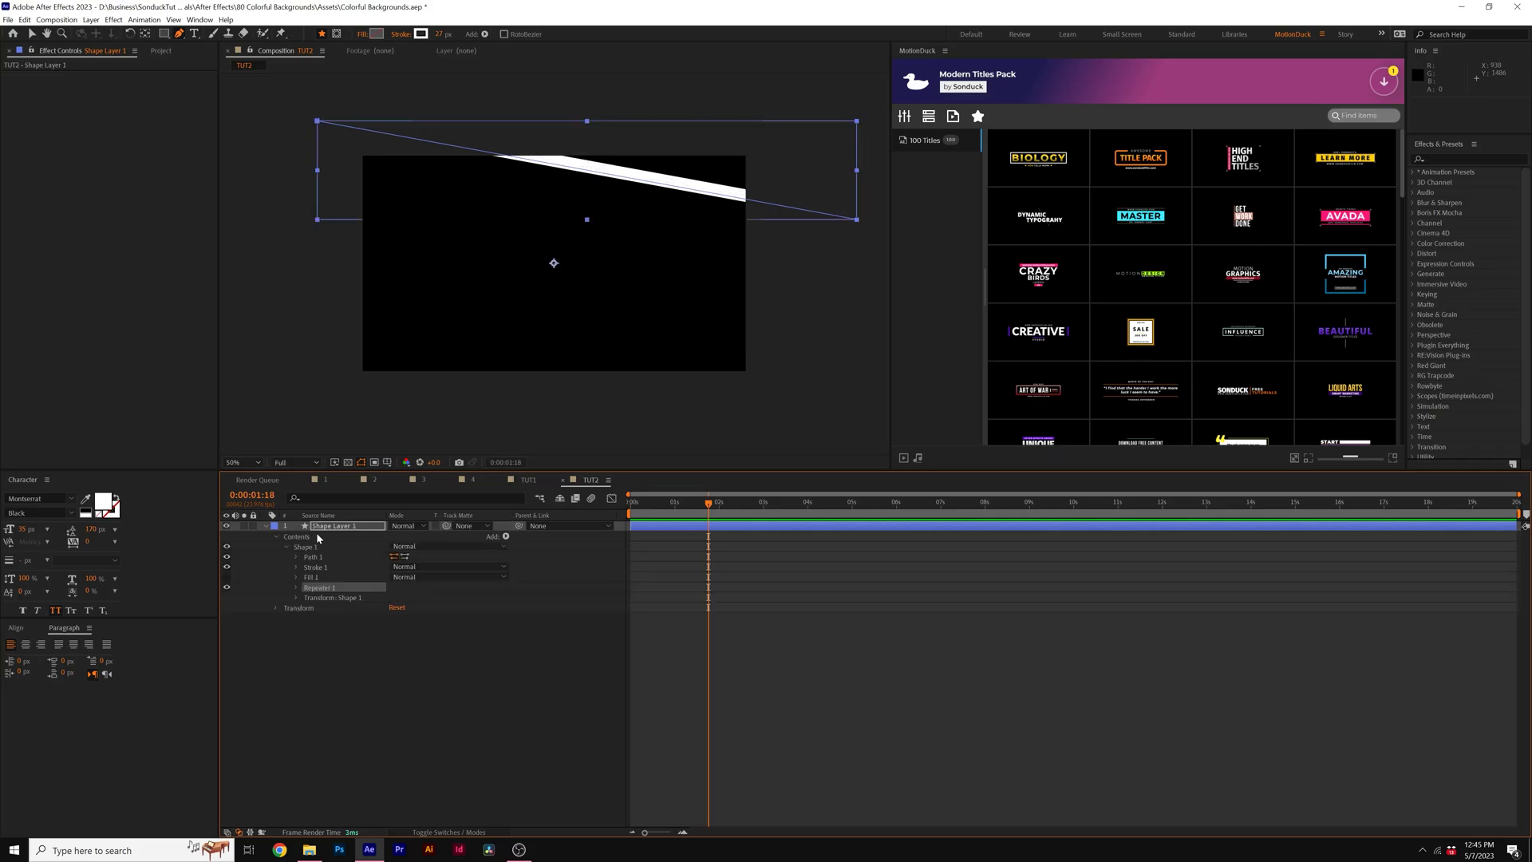
left_click(307, 629)
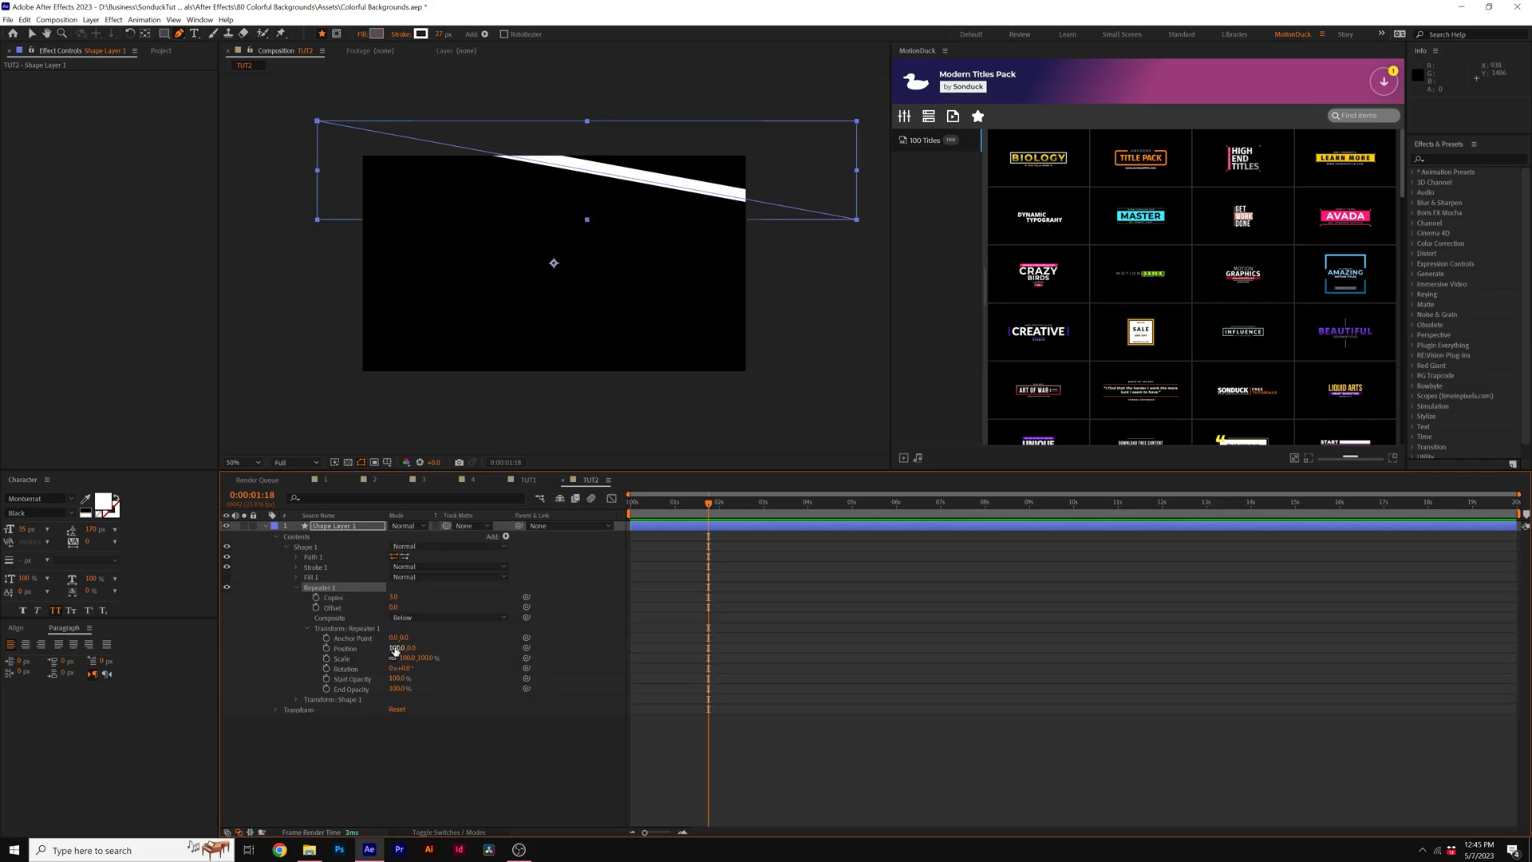
left_click_drag(420, 647, 431, 648)
left_click_drag(392, 597, 428, 606)
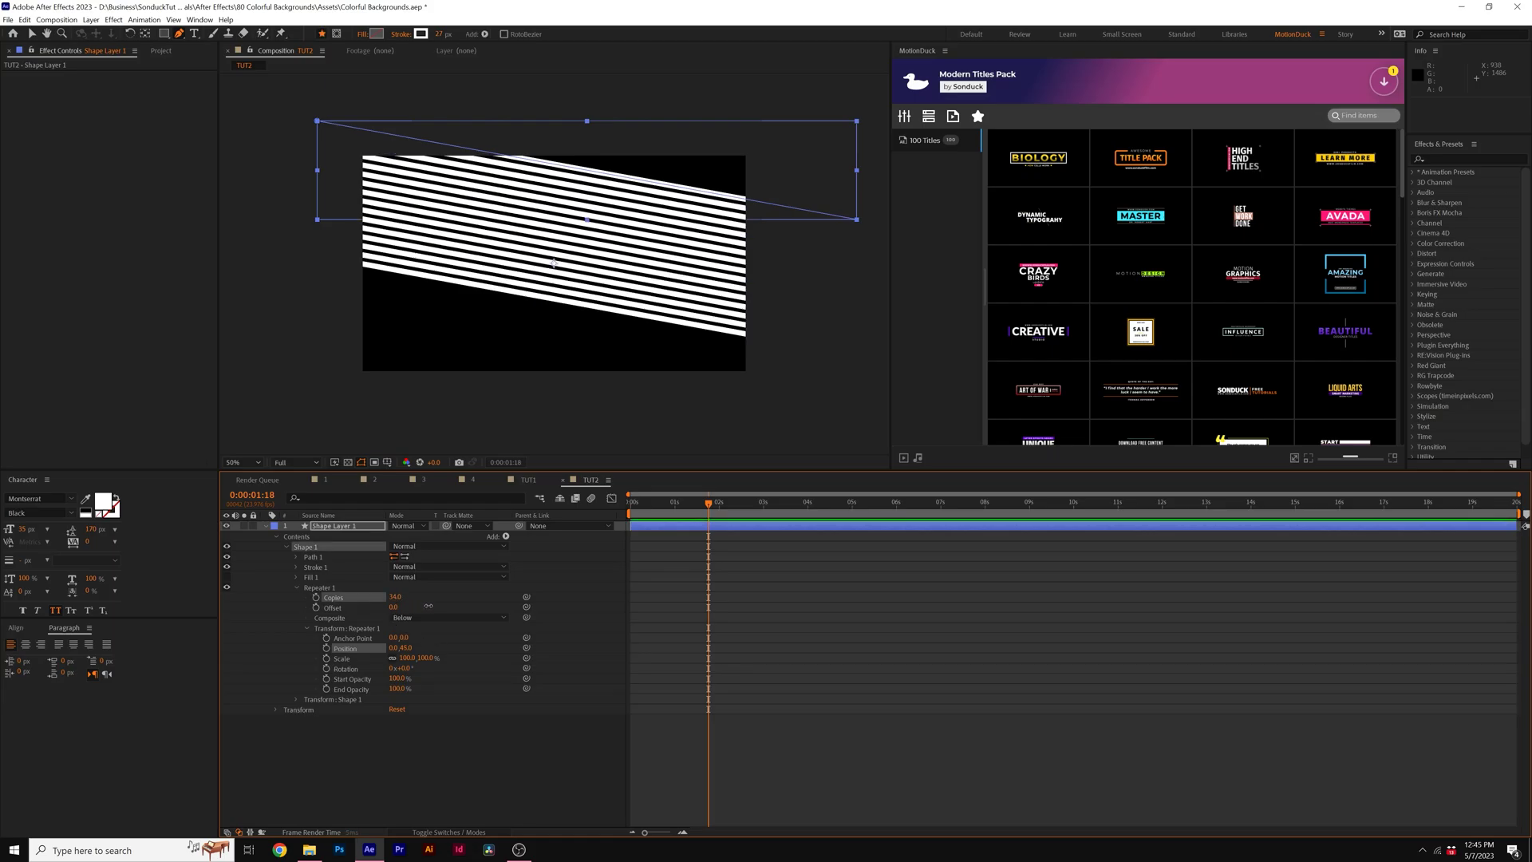
- Move the striped layer up and right and keyframe the repeater Offset at 0:00
key("Home")
key("v")
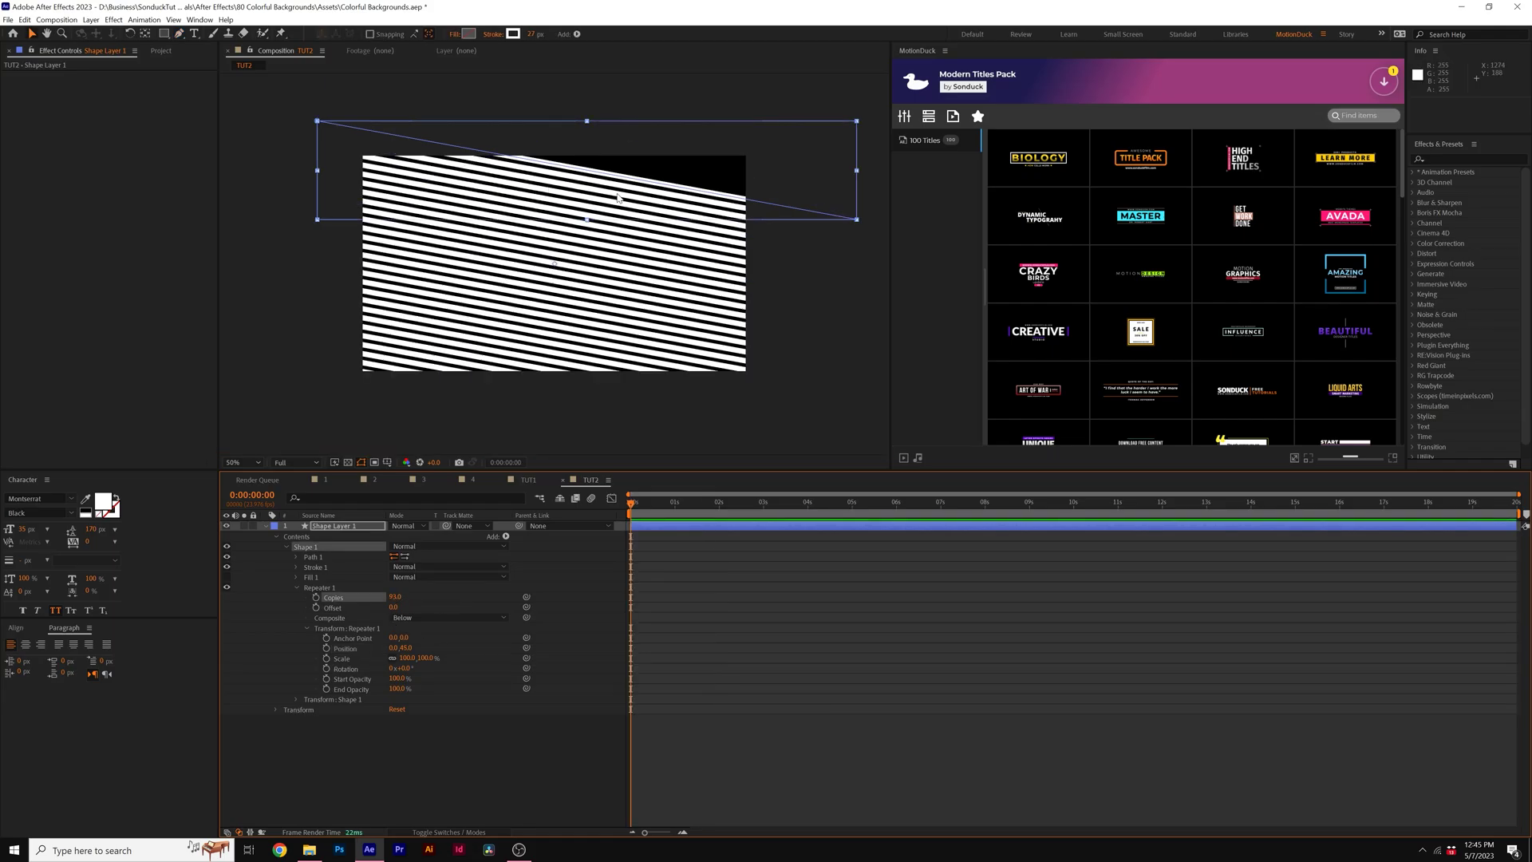
left_click_drag(619, 185, 678, 127)
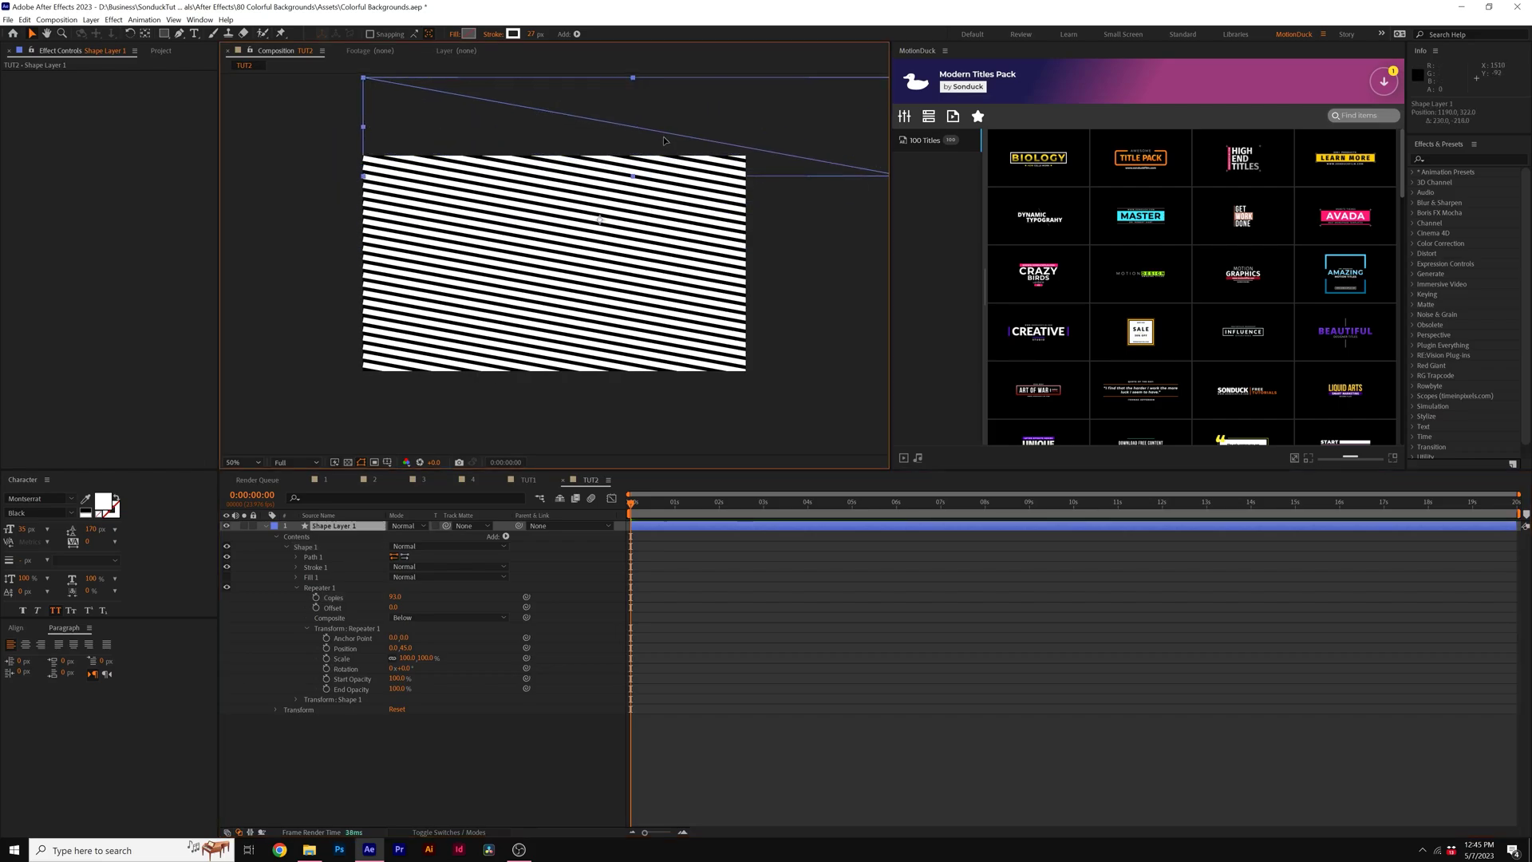
key("shift+/")
left_click(315, 607)
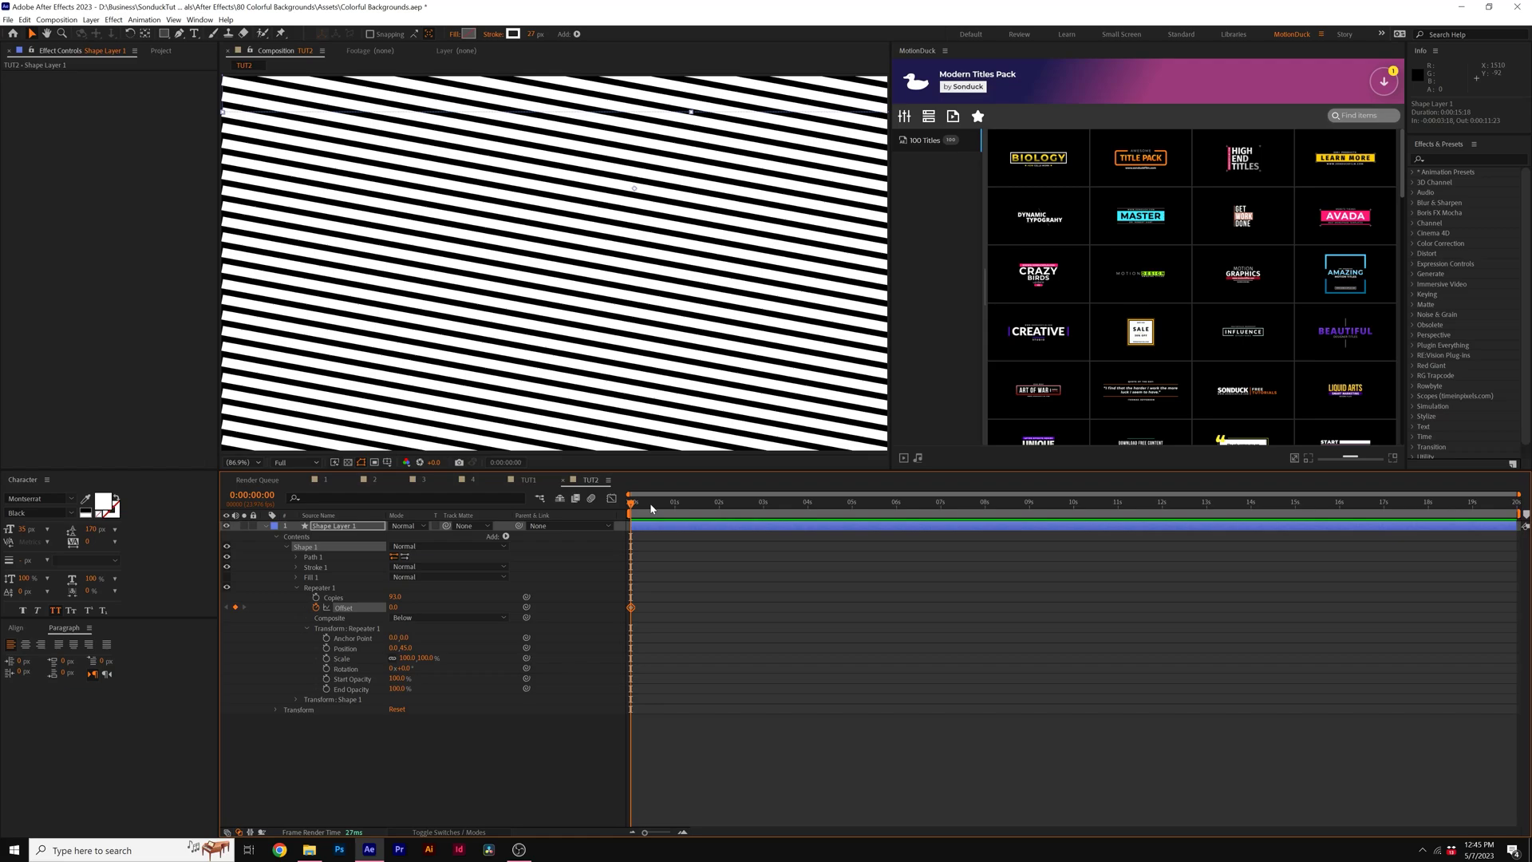
- Rotate Shape Layer 1 to about 17-18° and shift it up to cover the frame
key("r")
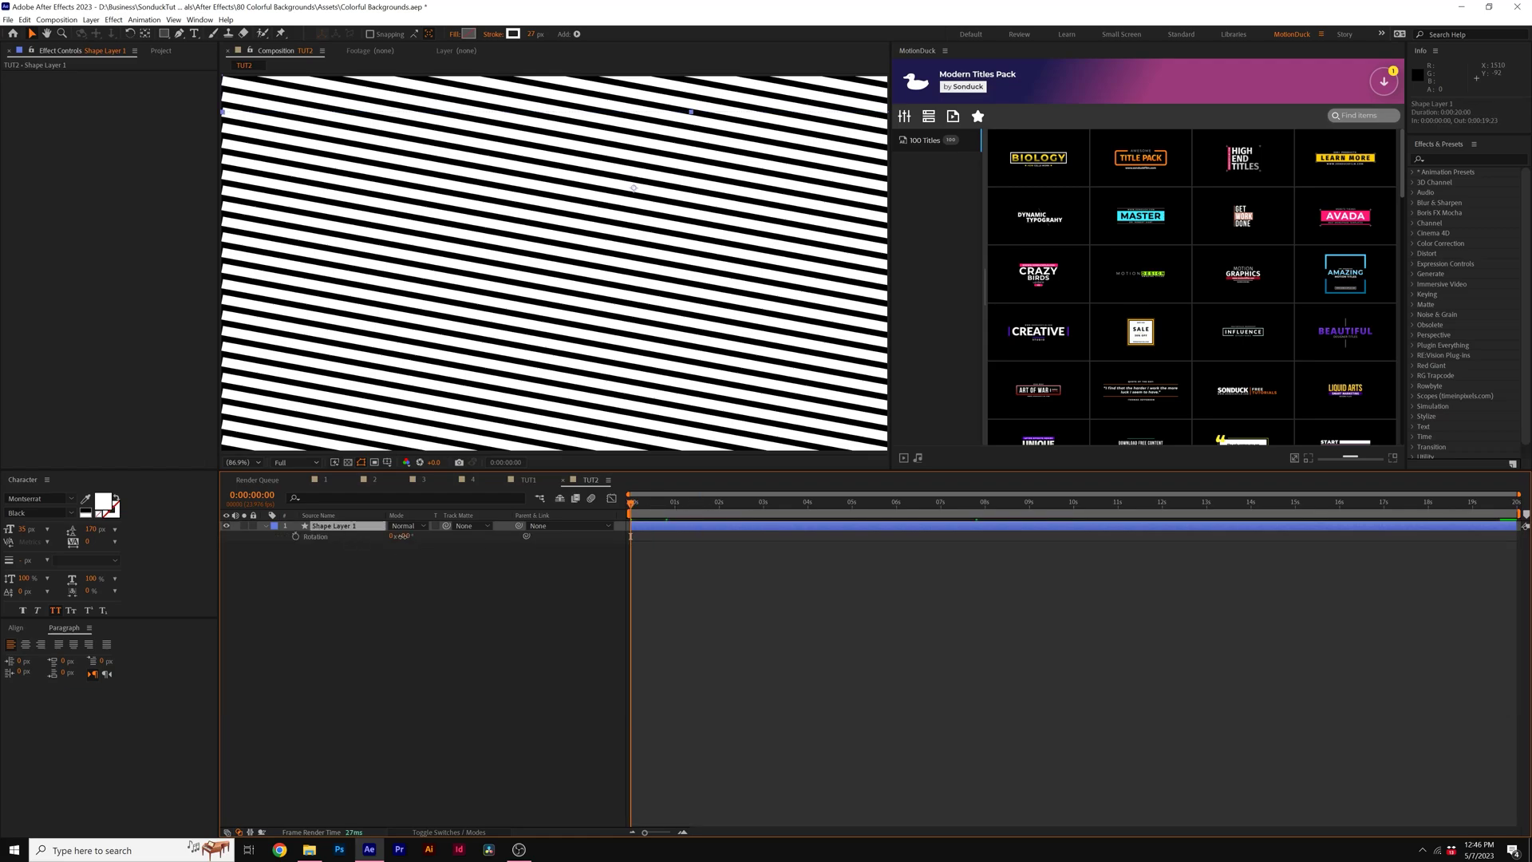
left_click_drag(401, 536, 410, 536)
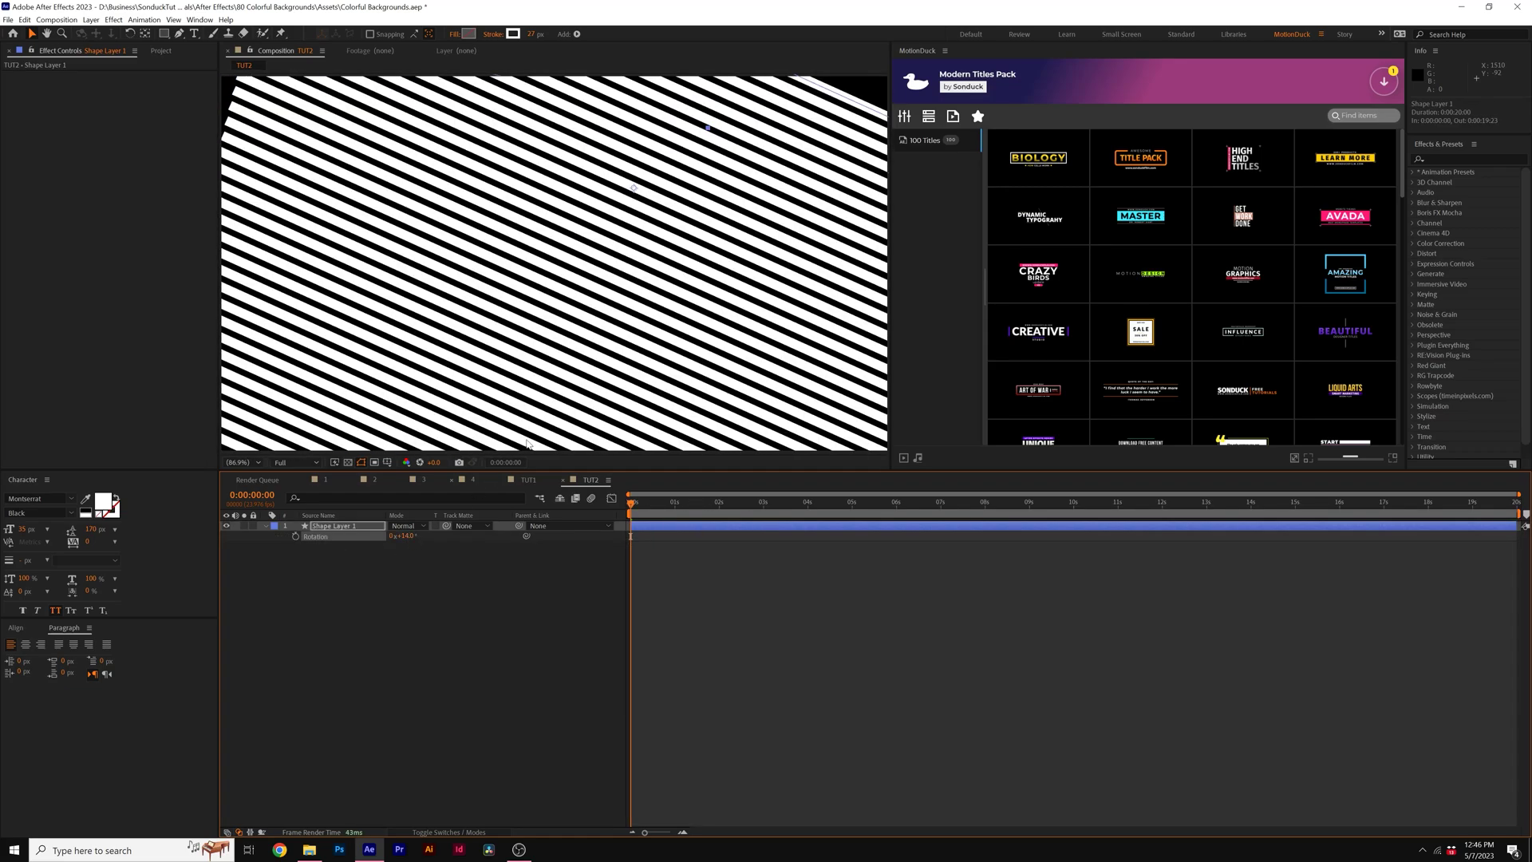
key("comma")
key("comma")
left_click_drag(409, 540, 417, 540)
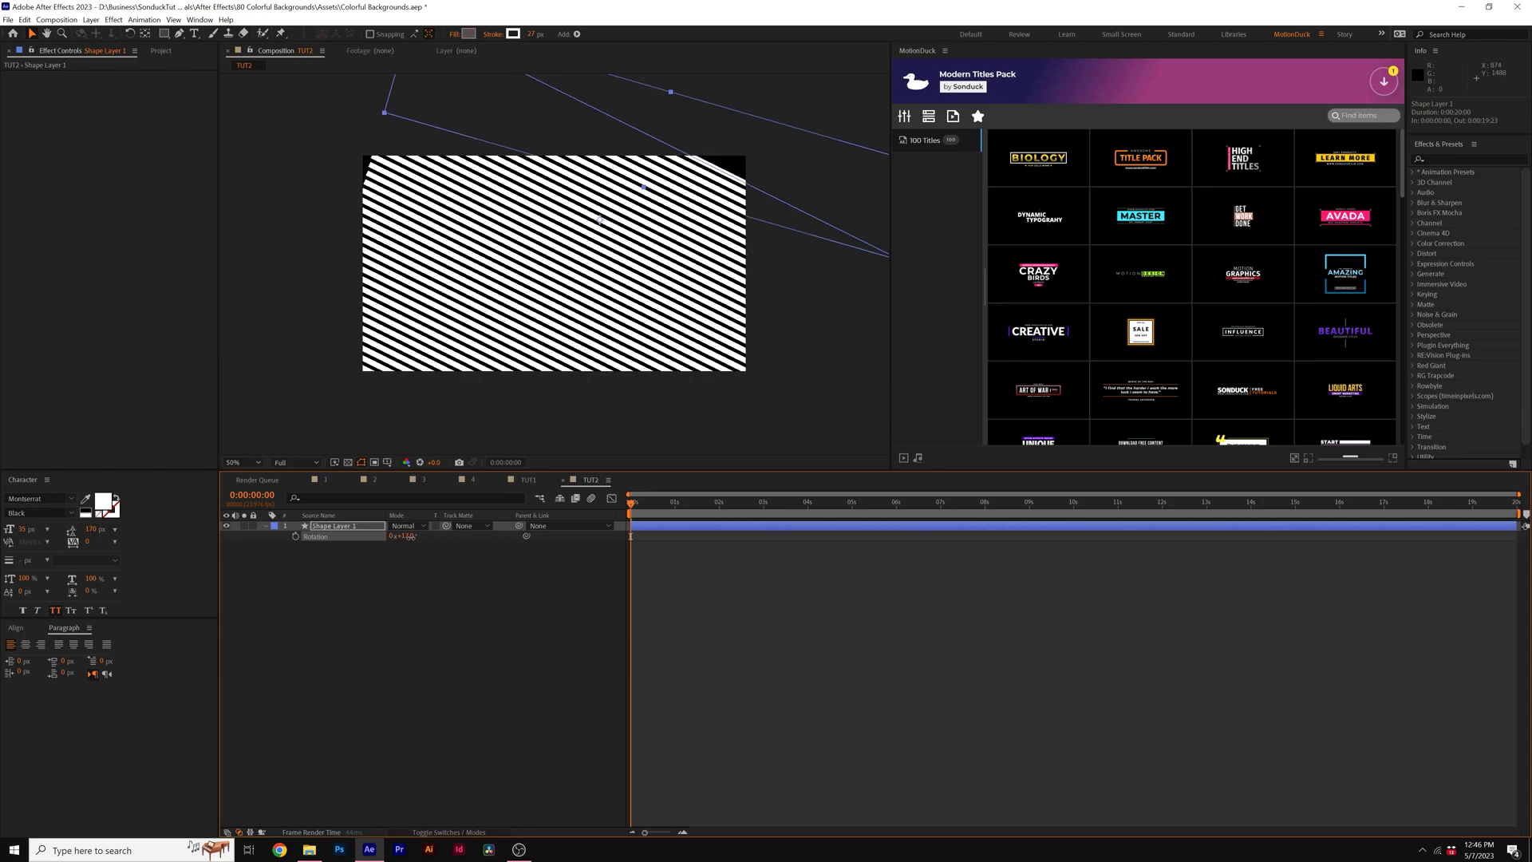
left_click(600, 209)
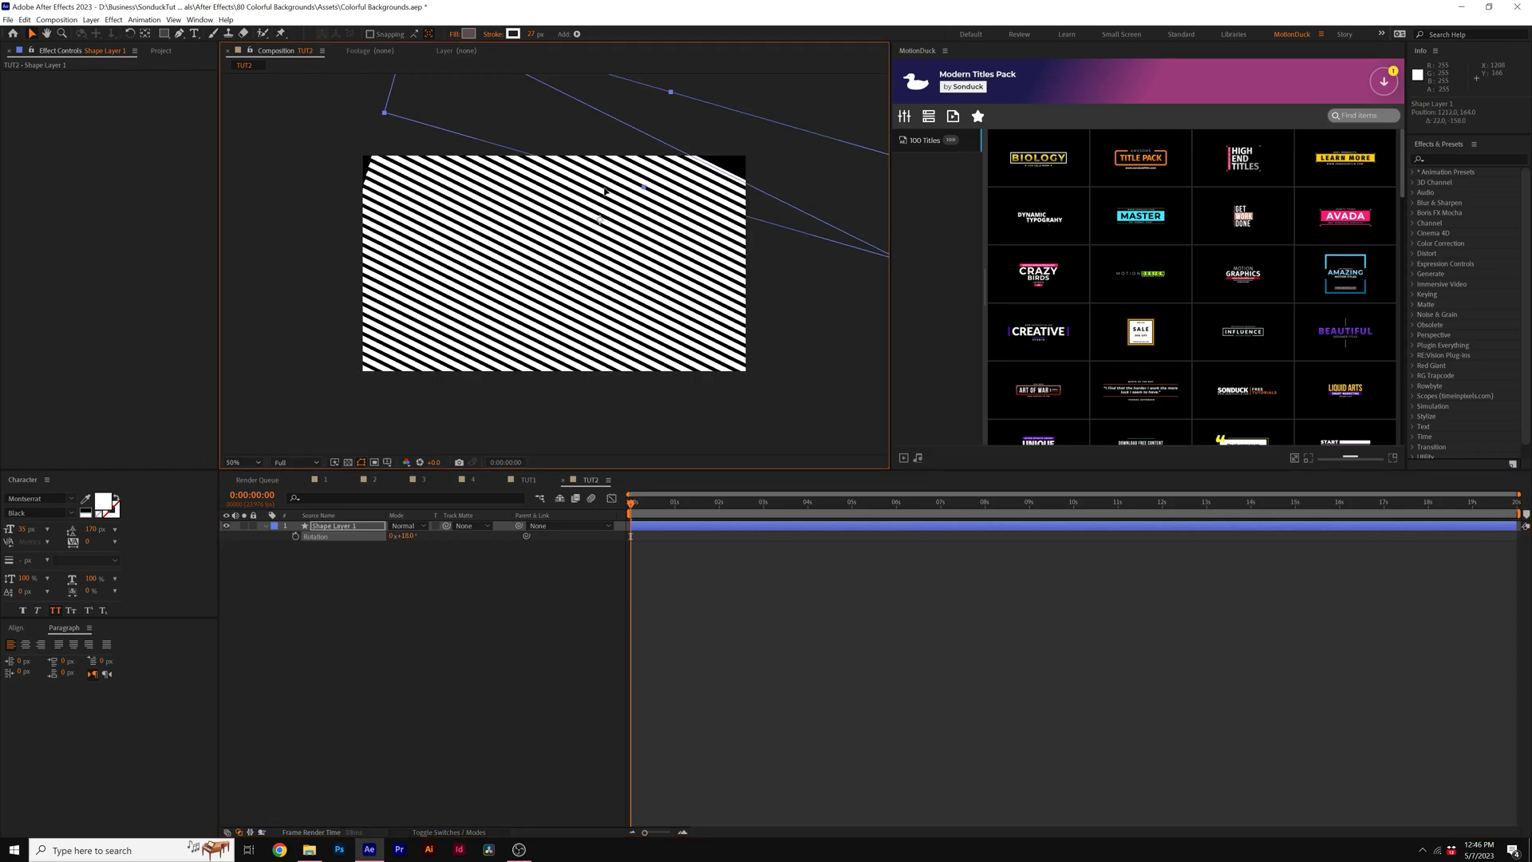
left_click_drag(606, 183, 602, 174)
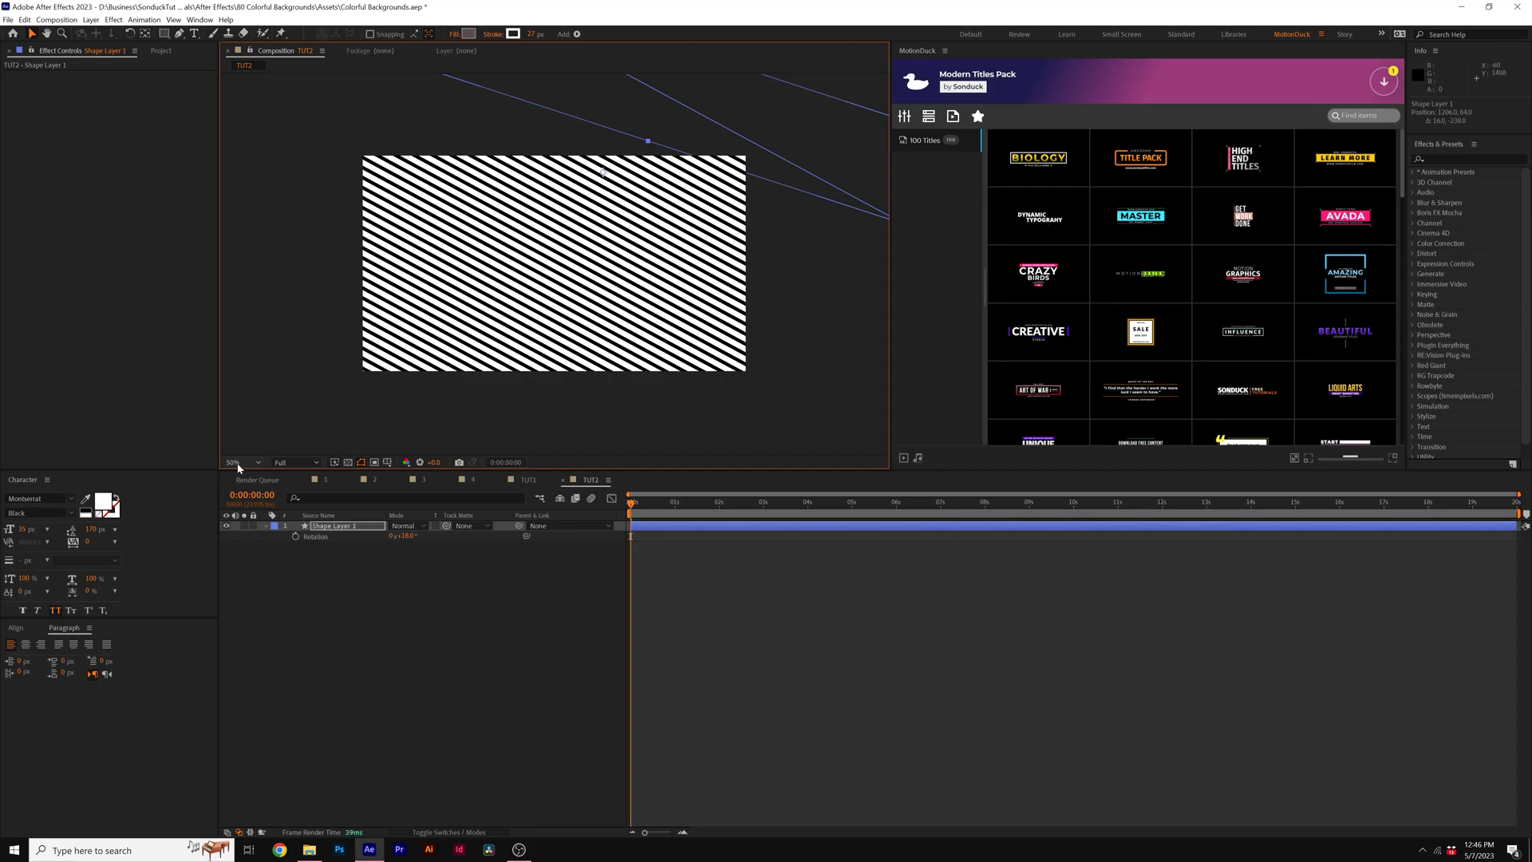
- Set Shape Layer 1 to Overlay blending above the blue Gradient BG layer
key("shift+slash")
left_click(403, 526)
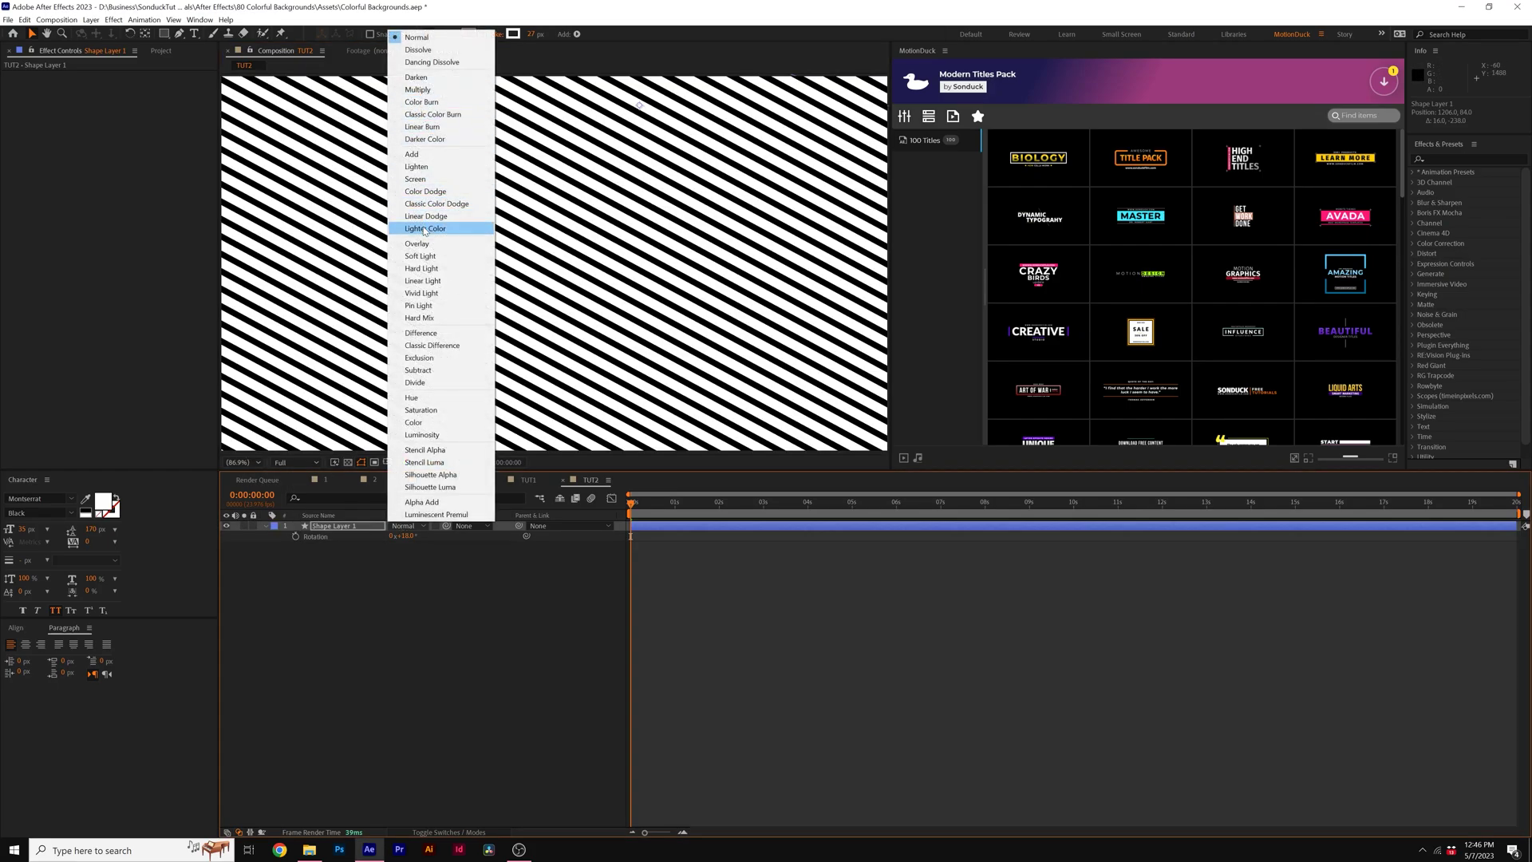
left_click(417, 243)
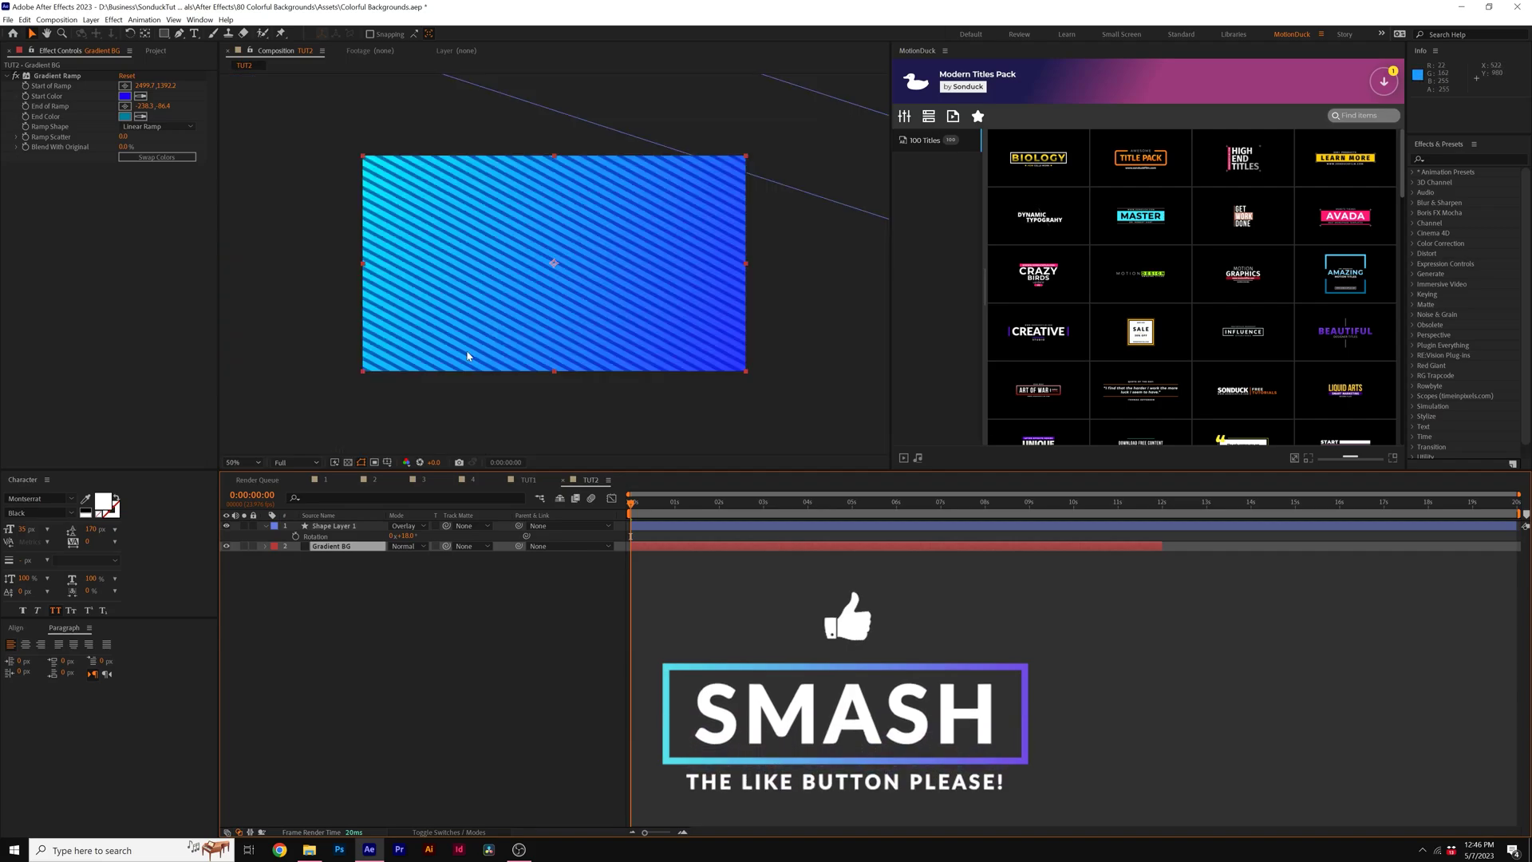
key("shift+slash")
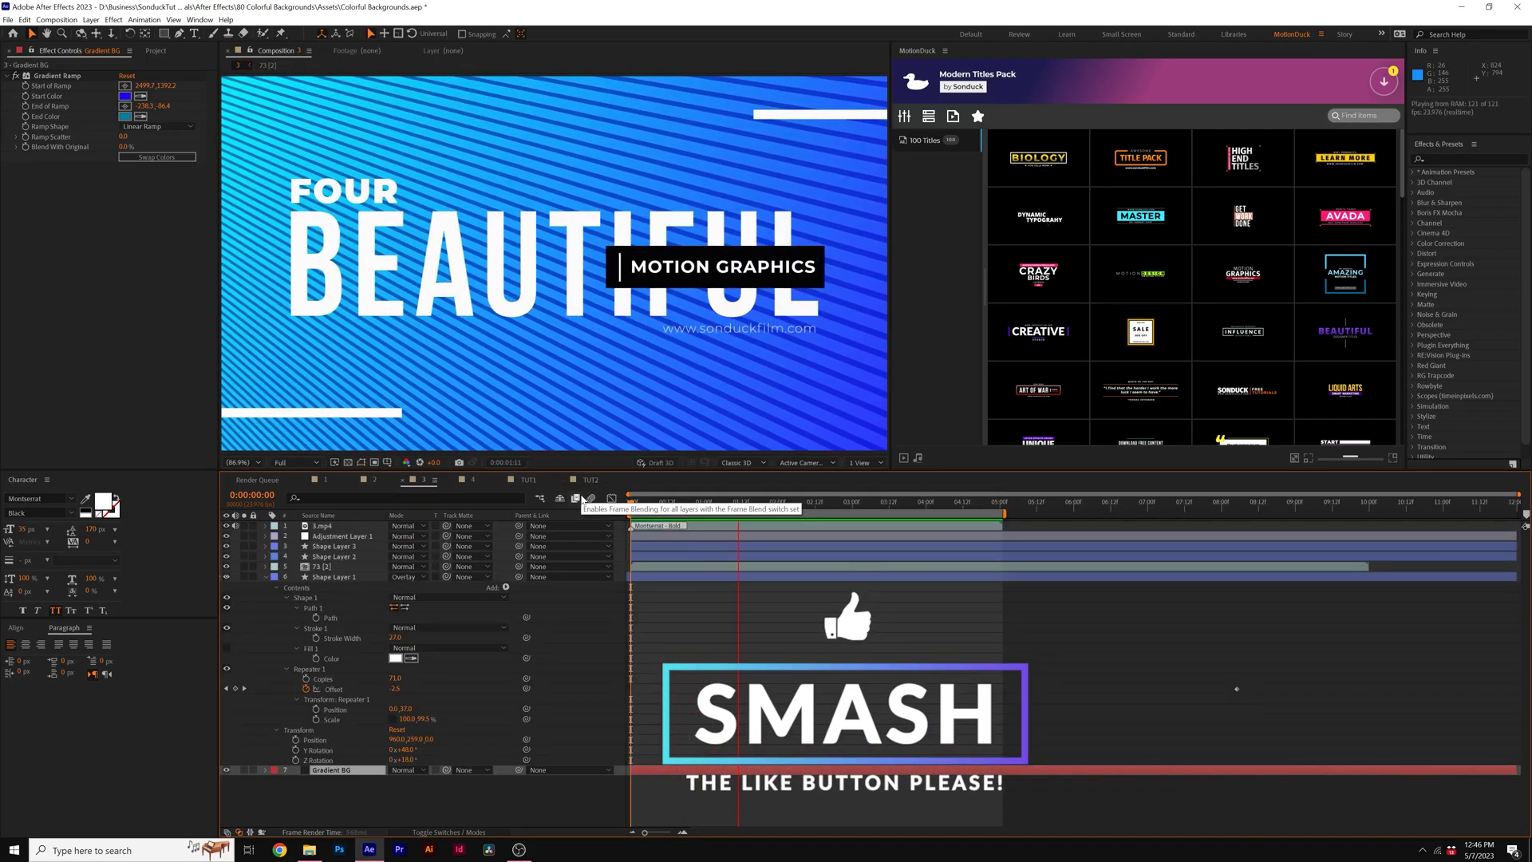